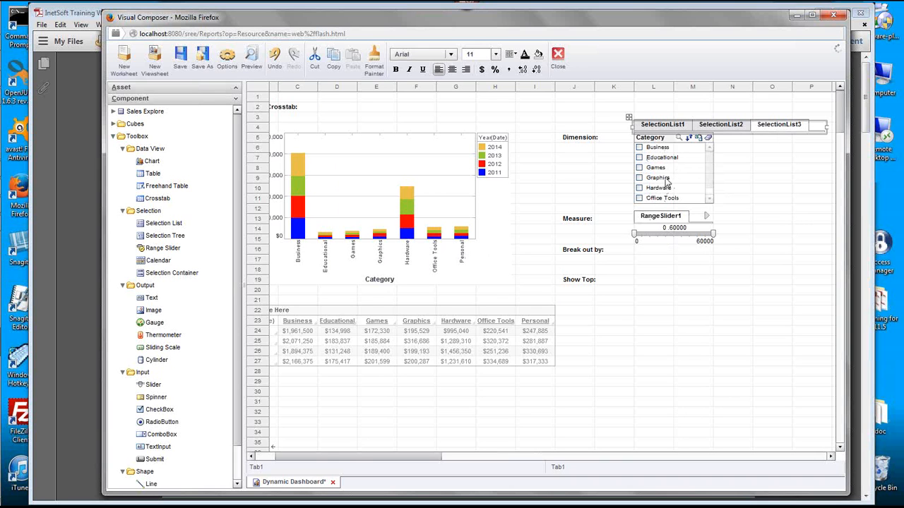
Widen the range slider tab container to the end of column O and display the RangeSlider2 tab
{"action": "left_click", "coordinate": [682, 221]}
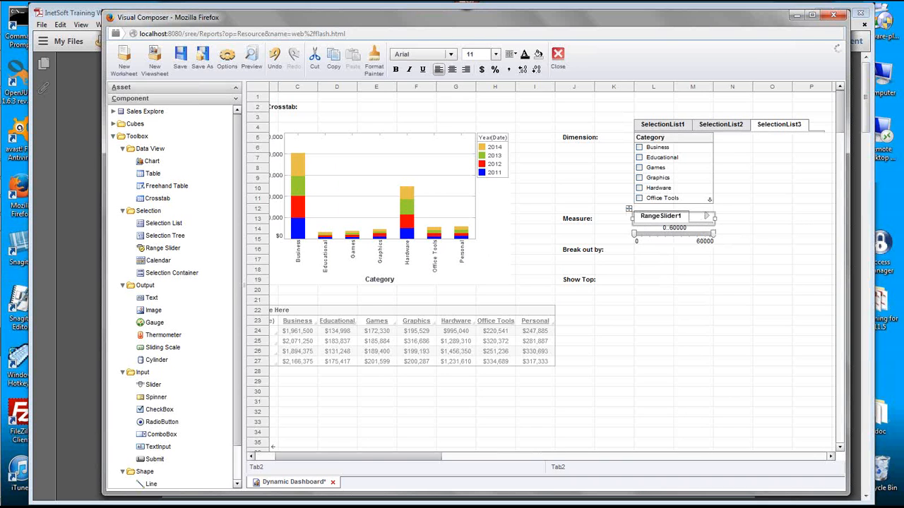
{"action": "left_click_drag", "start_coordinate": [716, 219], "coordinate": [792, 220]}
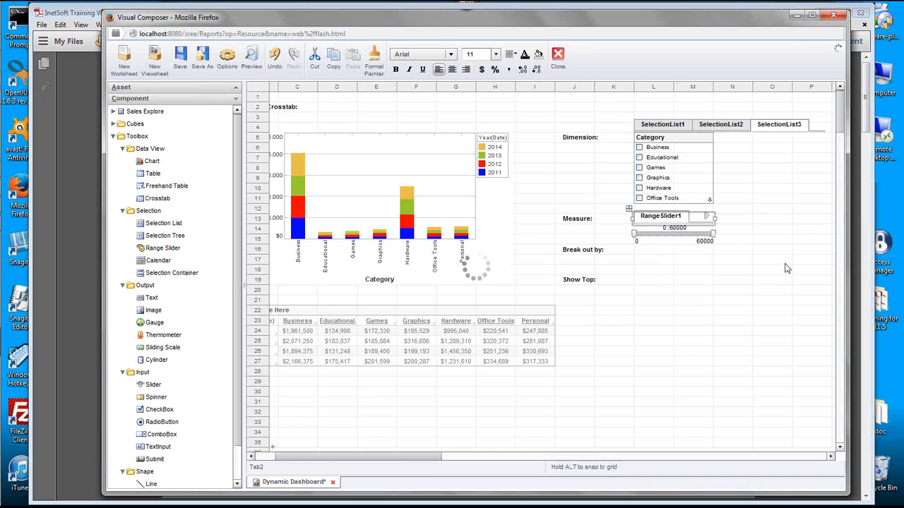
{"action": "left_click", "coordinate": [720, 217]}
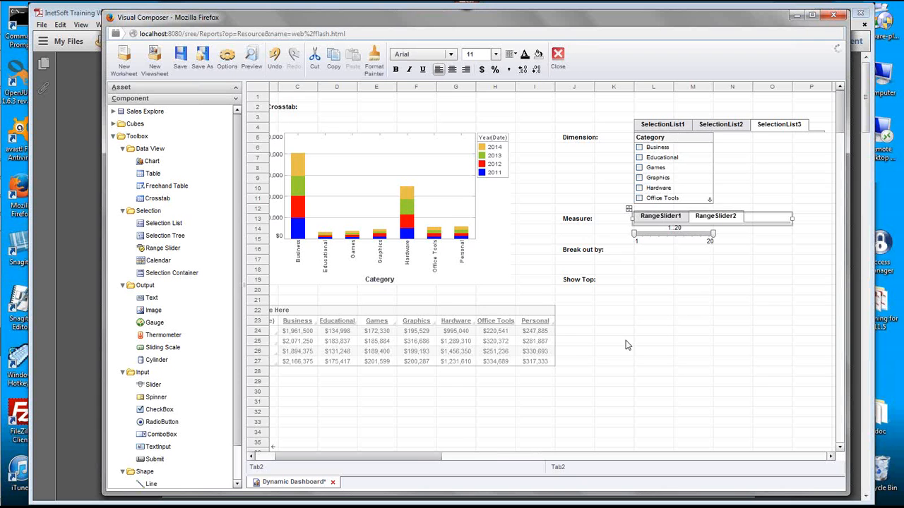
Place an Image component and a Gauge component side by side in the empty area below the crosstab
{"action": "left_click_drag", "start_coordinate": [418, 456], "coordinate": [399, 457]}
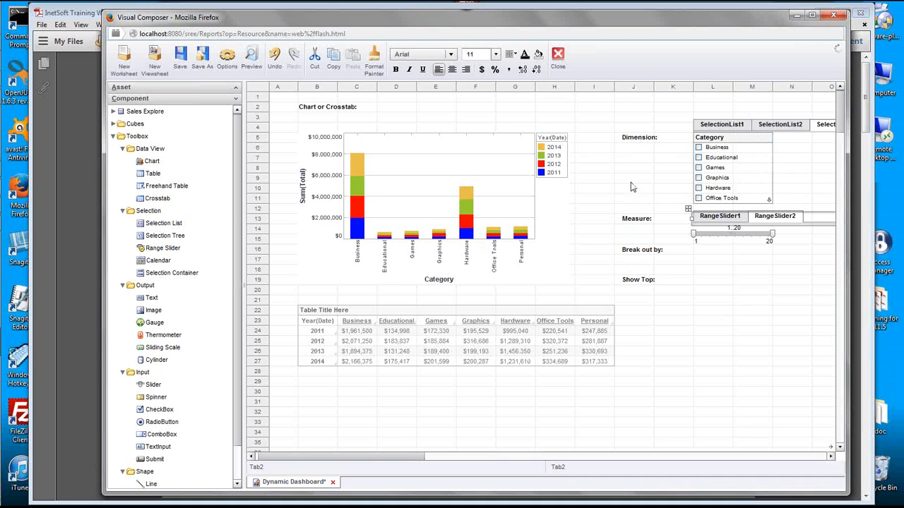
{"action": "left_click", "coordinate": [634, 139]}
{"action": "left_click", "coordinate": [635, 219]}
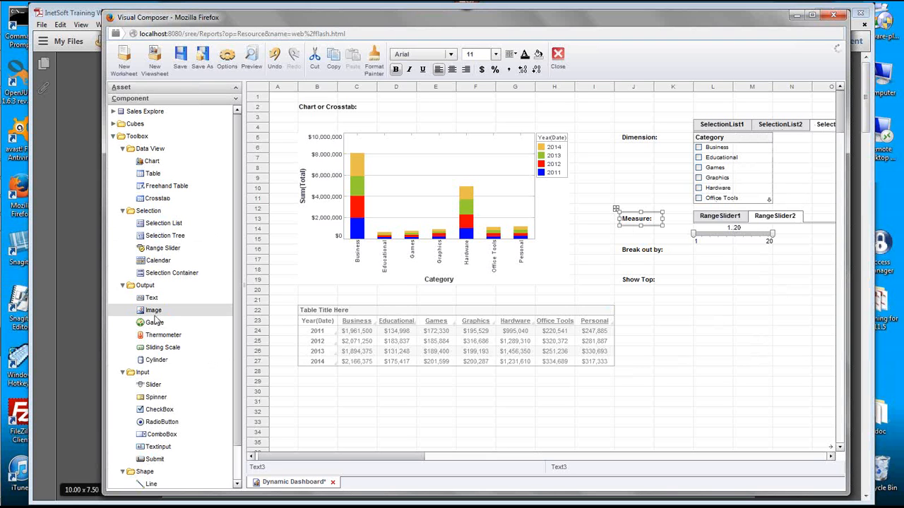
{"action": "left_click_drag", "start_coordinate": [153, 315], "coordinate": [568, 401]}
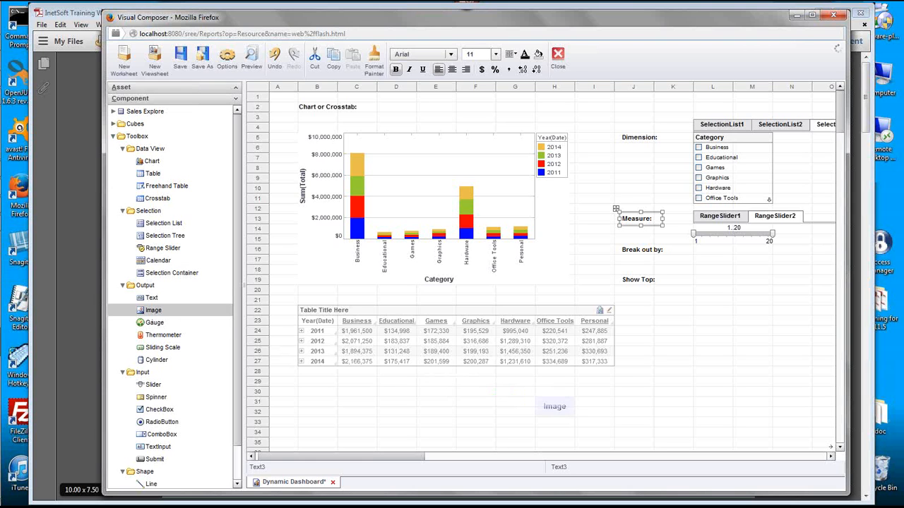
{"action": "left_click_drag", "start_coordinate": [154, 321], "coordinate": [647, 429]}
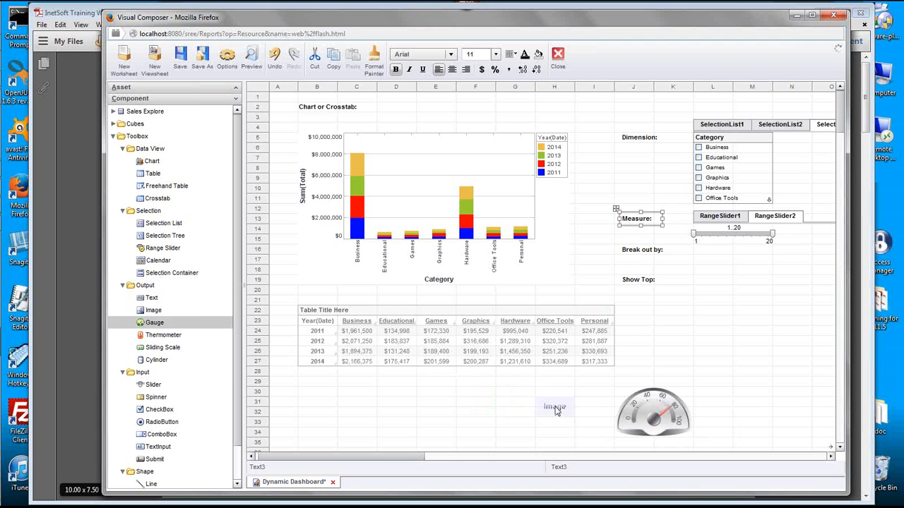
Move the gauge onto the image component and place it into a tabbed interface
{"action": "left_click", "coordinate": [564, 406]}
{"action": "left_click", "coordinate": [632, 418]}
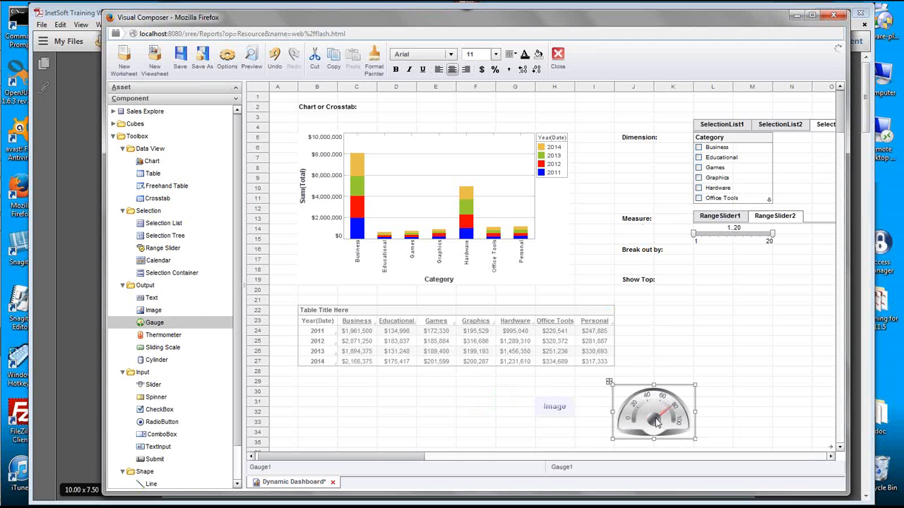
{"action": "left_click_drag", "start_coordinate": [664, 420], "coordinate": [583, 424]}
{"action": "left_click", "coordinate": [443, 283]}
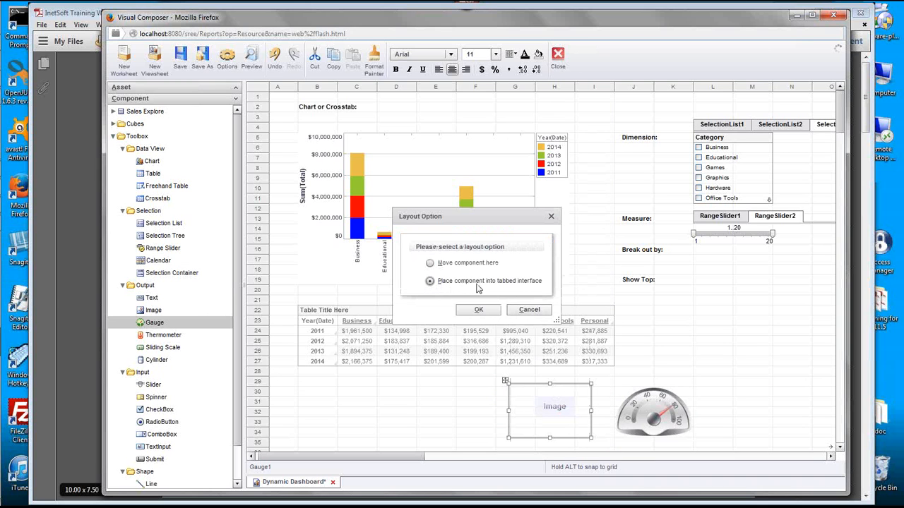
{"action": "left_click", "coordinate": [487, 309]}
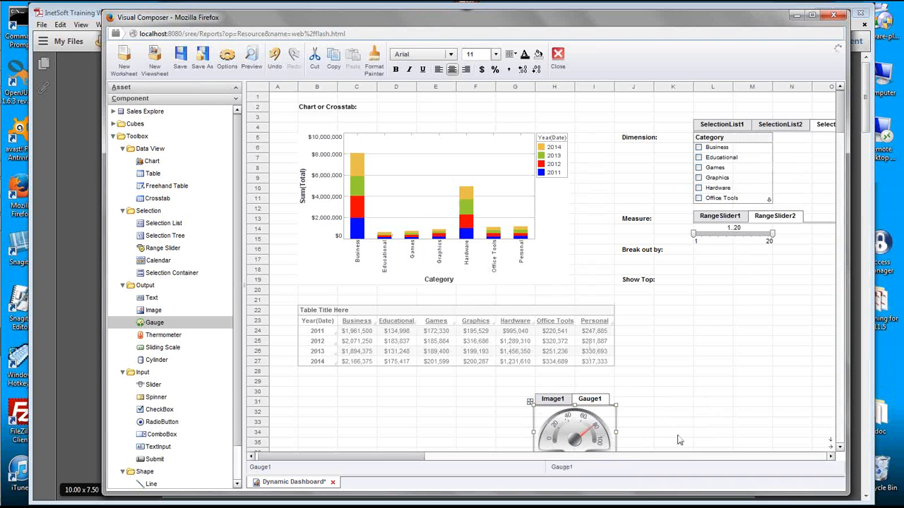
Delete the gauge and image components below the crosstab
{"action": "left_click_drag", "start_coordinate": [670, 428], "coordinate": [577, 408]}
{"action": "key", "text": "Delete"}
{"action": "left_click", "coordinate": [575, 420]}
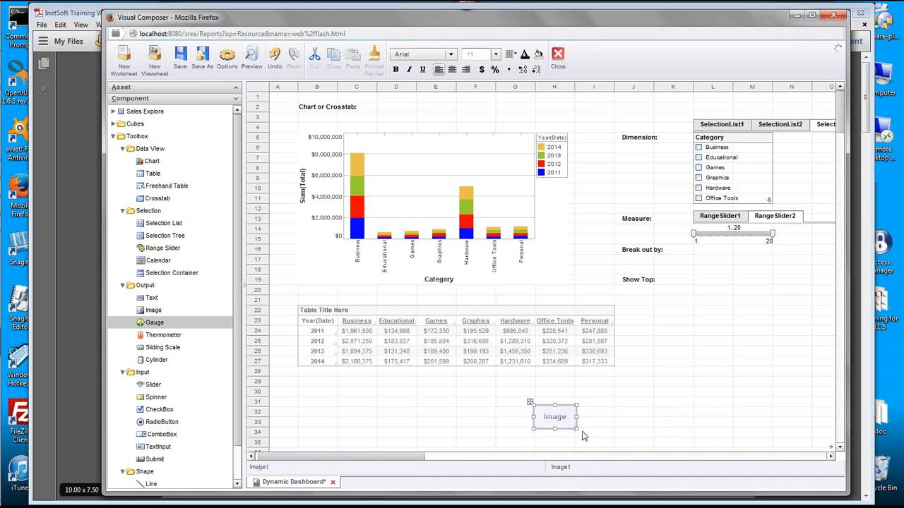
{"action": "key", "text": "Delete"}
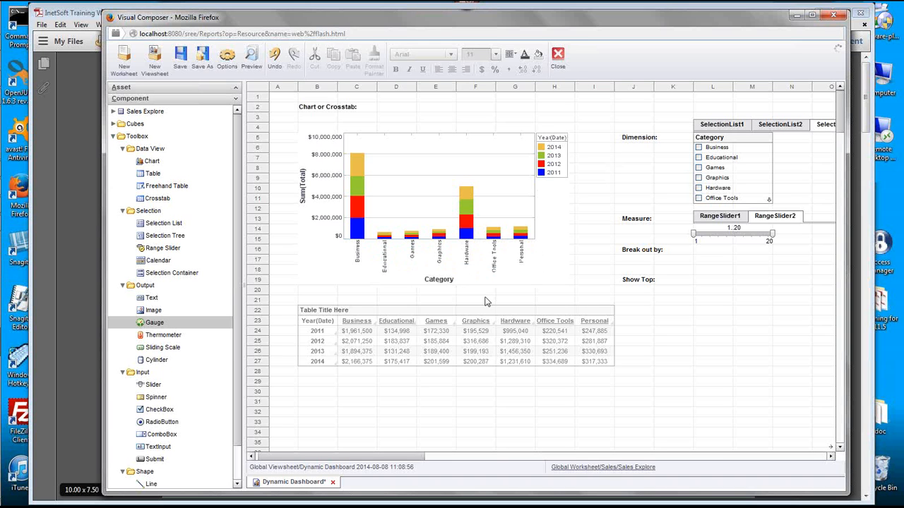
Add a ComboBox component directly beneath the Dimension label
{"action": "left_click_drag", "start_coordinate": [240, 360], "coordinate": [241, 417]}
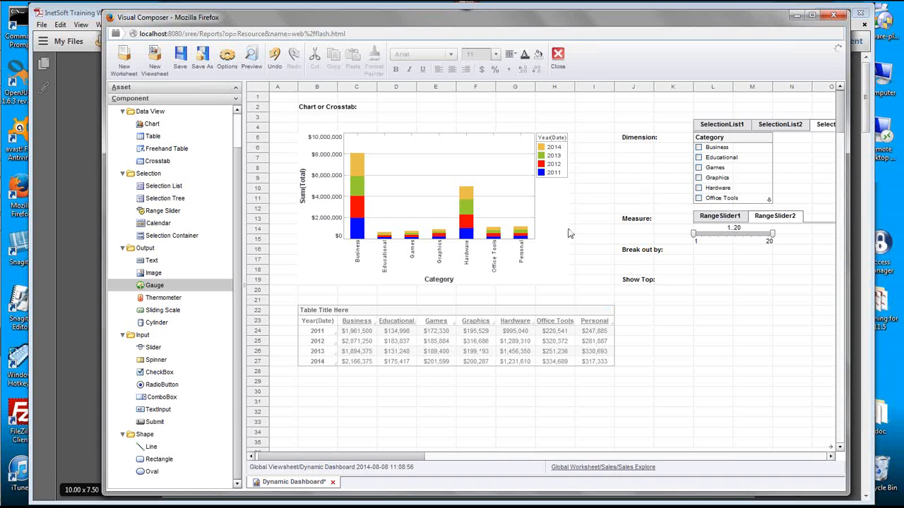
{"action": "left_click", "coordinate": [152, 349]}
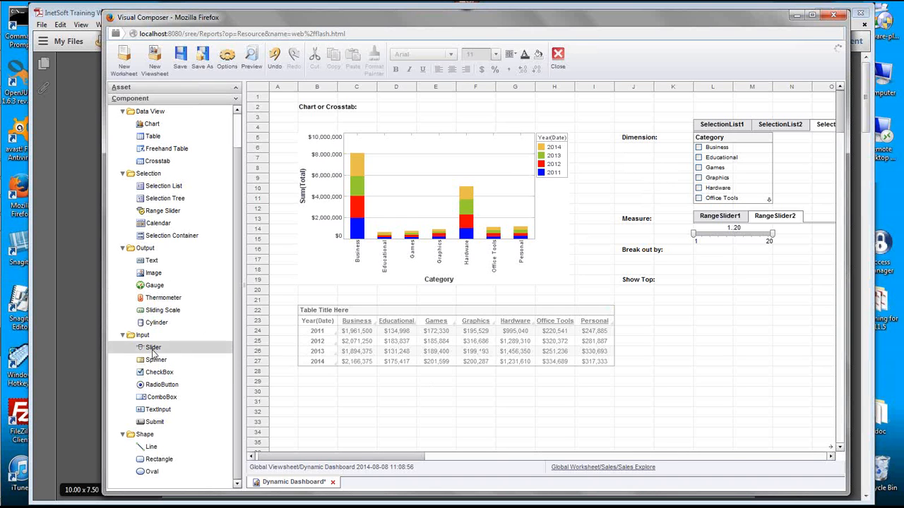
{"action": "left_click", "coordinate": [180, 399]}
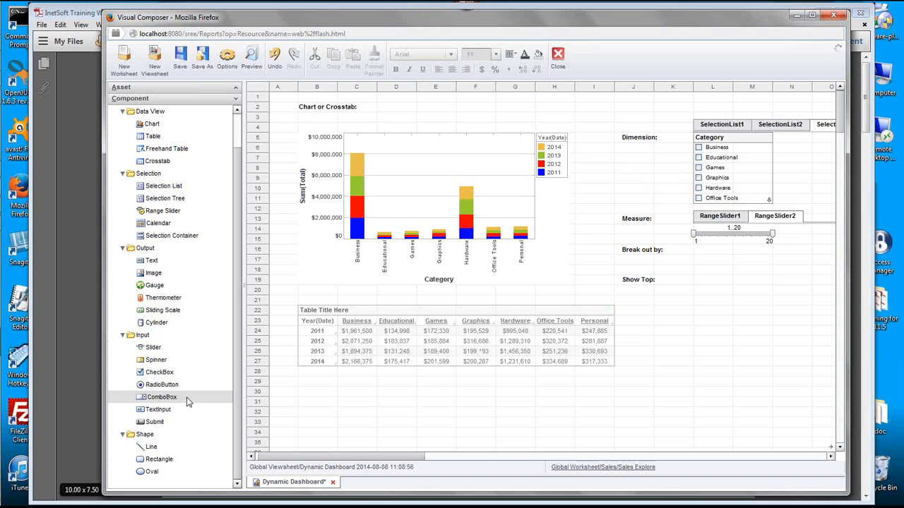
{"action": "left_click_drag", "start_coordinate": [187, 401], "coordinate": [679, 151]}
{"action": "left_click", "coordinate": [630, 152]}
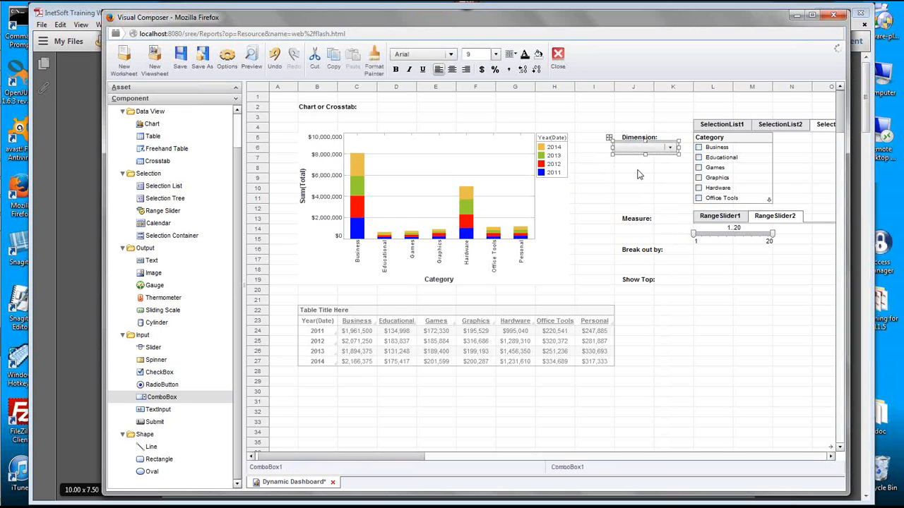
Nudge the combo box right until it lines up with the Dimension label, and check its dropdown list
{"action": "key", "text": "Right"}
{"action": "key", "text": "Right"}
{"action": "key", "text": "Right"}
{"action": "key", "text": "Right"}
{"action": "key", "text": "Right"}
{"action": "key", "text": "Right"}
{"action": "key", "text": "Right"}
{"action": "key", "text": "Right"}
{"action": "key", "text": "Right"}
{"action": "key", "text": "Right"}
{"action": "key", "text": "Right"}
{"action": "key", "text": "Right"}
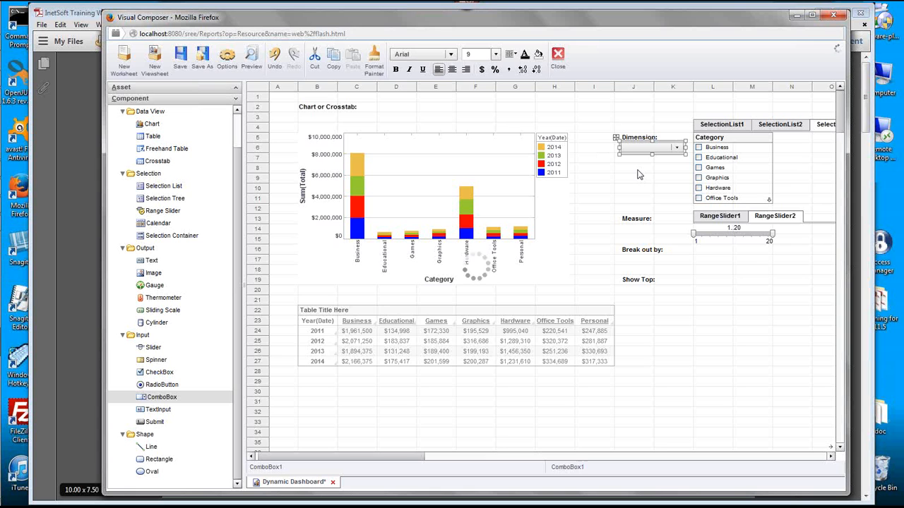
{"action": "left_click", "coordinate": [678, 150]}
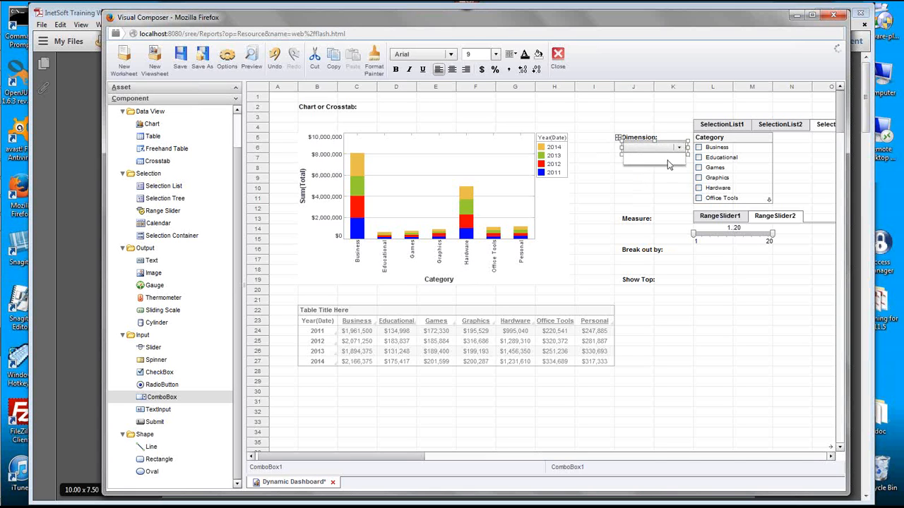
{"action": "left_click", "coordinate": [644, 151]}
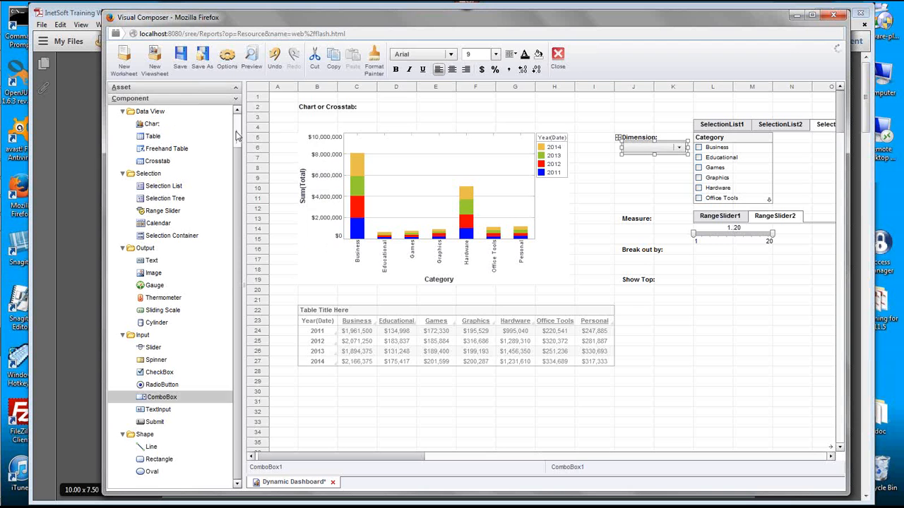
Add the Sales columns Category, Company and State as choices of the combo box and select State
{"action": "scroll", "coordinate": [150, 123], "scroll_direction": "up", "scroll_amount": 1}
{"action": "left_click", "coordinate": [113, 111]}
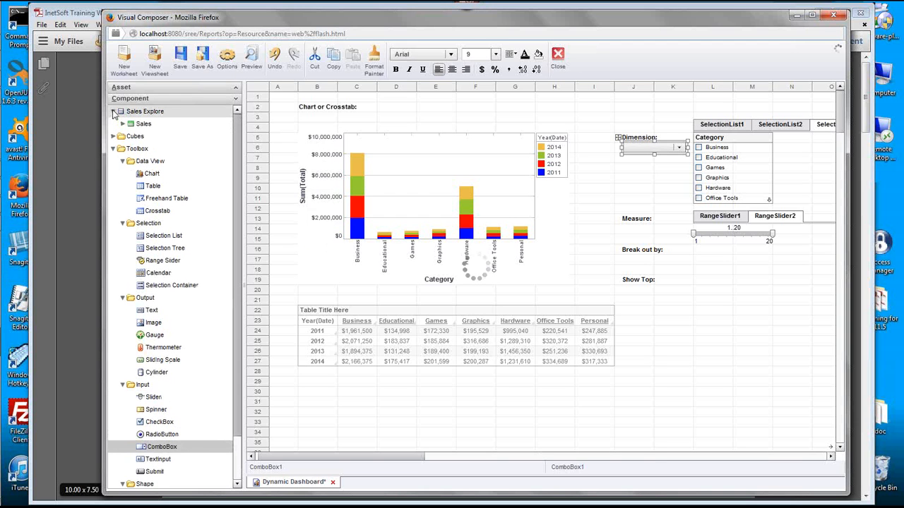
{"action": "left_click", "coordinate": [122, 124]}
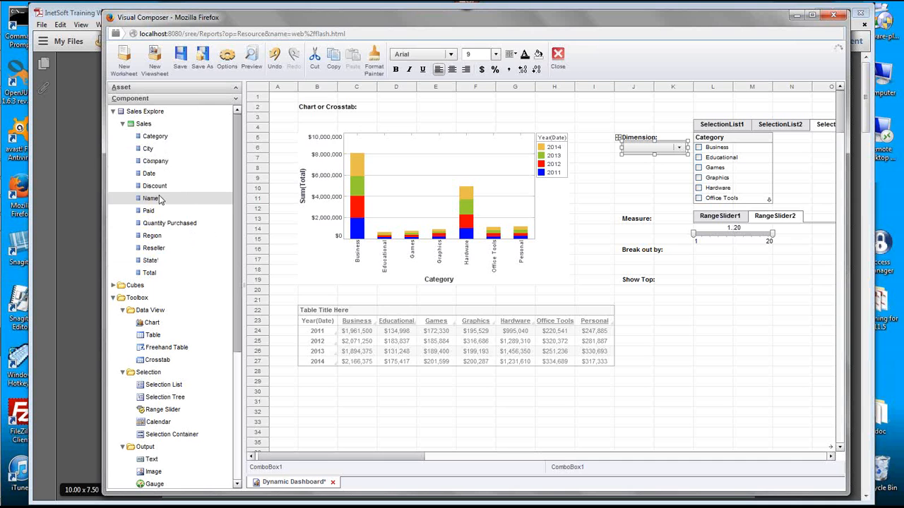
{"action": "left_click_drag", "start_coordinate": [154, 136], "coordinate": [643, 146]}
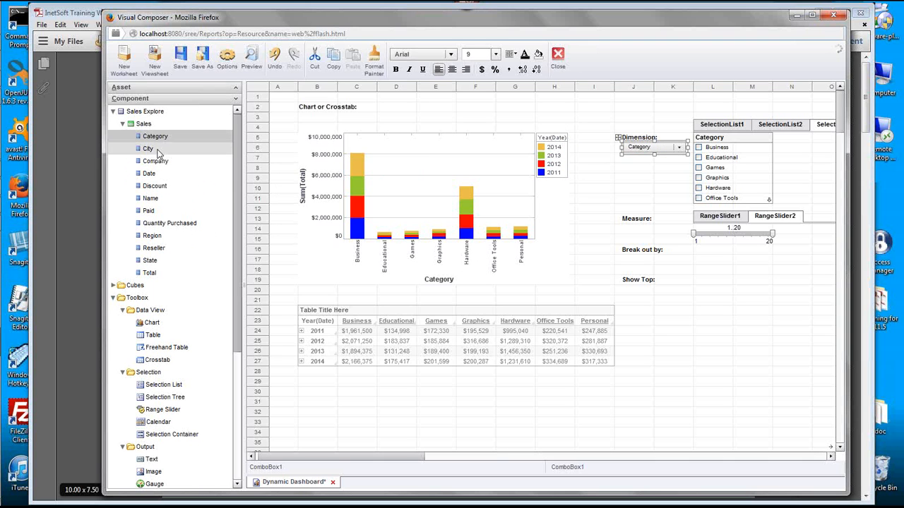
{"action": "left_click_drag", "start_coordinate": [155, 161], "coordinate": [643, 148]}
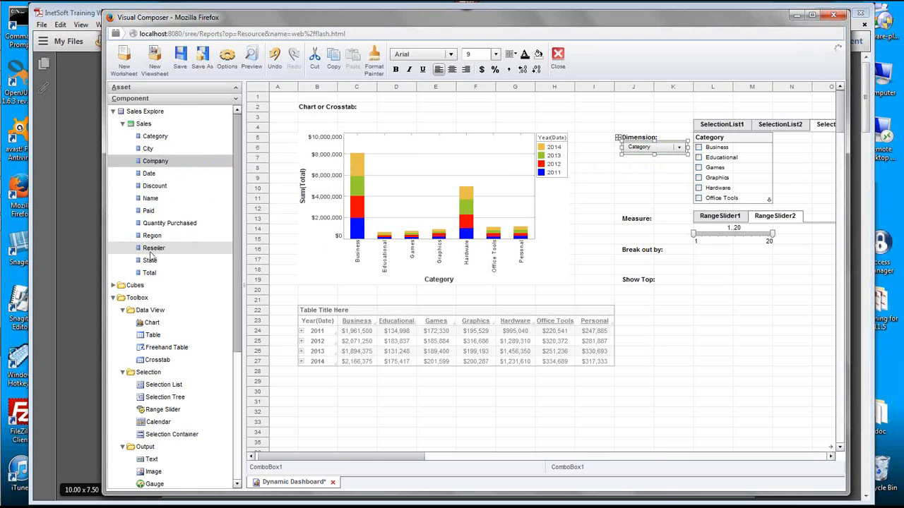
{"action": "left_click_drag", "start_coordinate": [150, 260], "coordinate": [639, 150]}
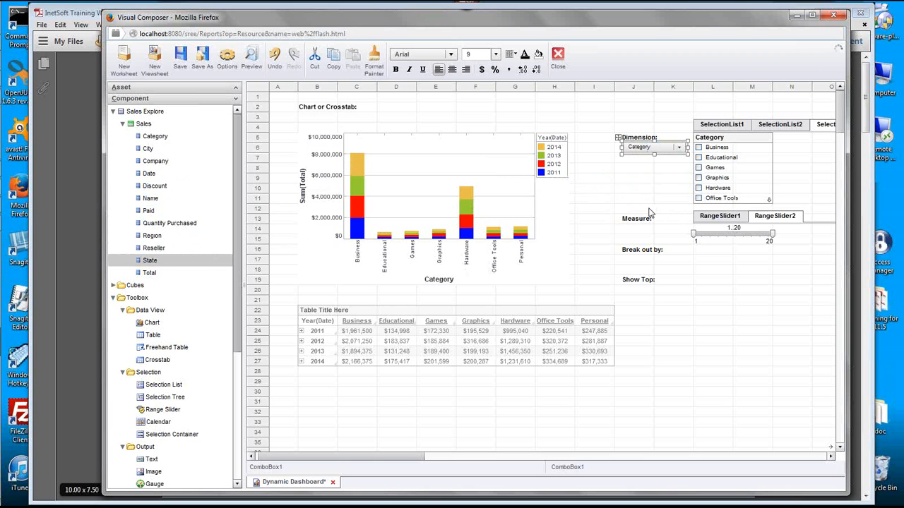
{"action": "left_click", "coordinate": [678, 147]}
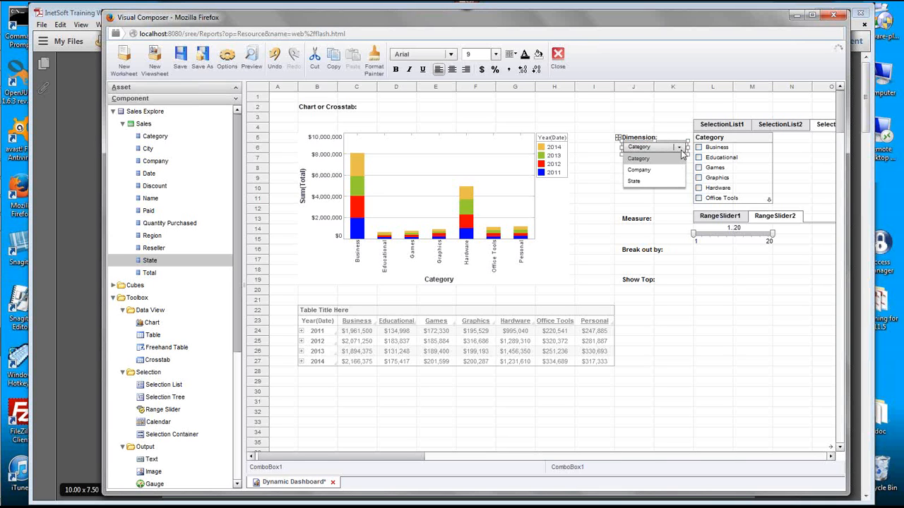
{"action": "left_click", "coordinate": [650, 182]}
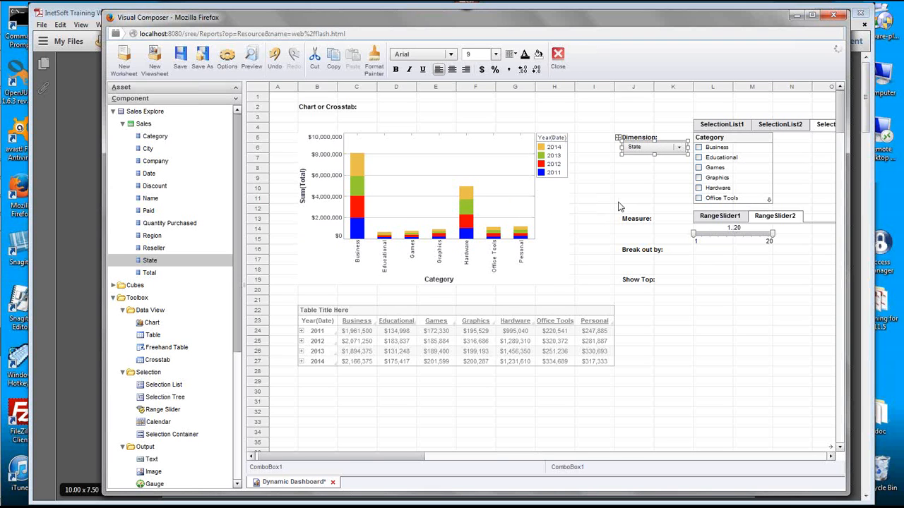
Rename the combo box as dimension in its properties
{"action": "right_click", "coordinate": [644, 150]}
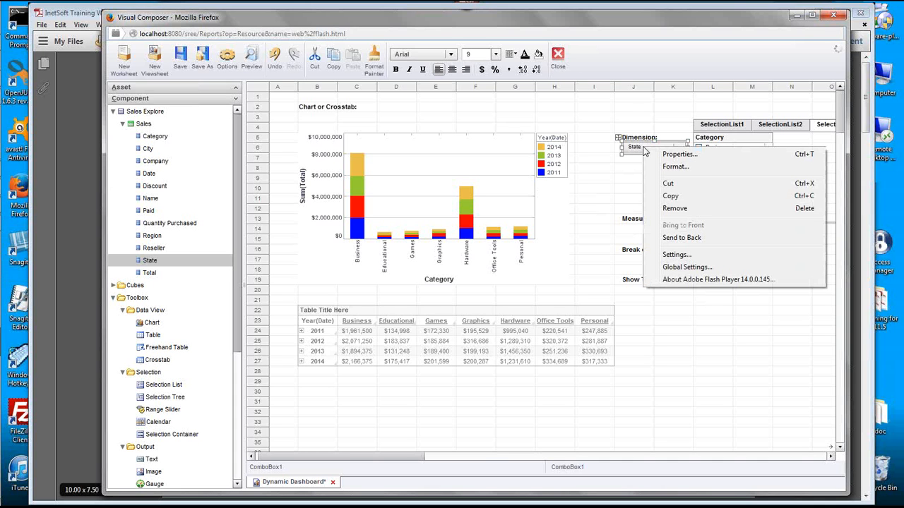
{"action": "left_click", "coordinate": [705, 157]}
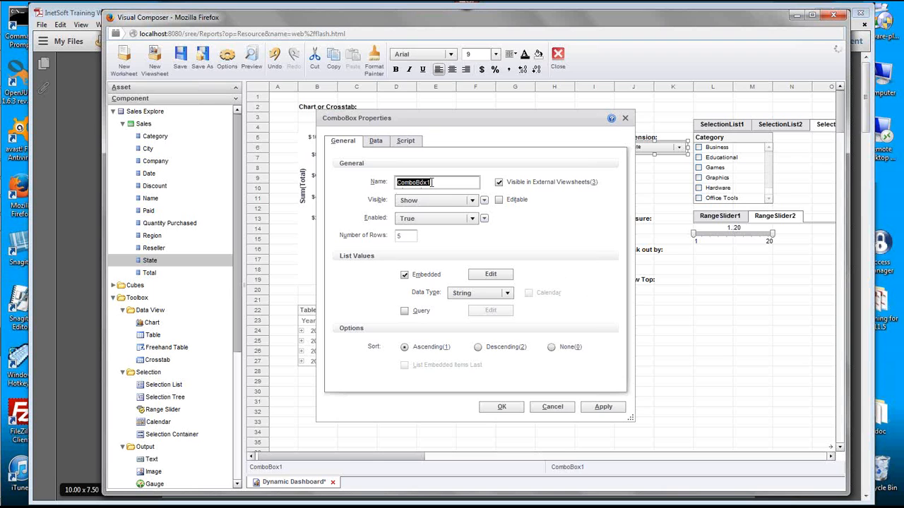
{"action": "type", "text": "c"}
{"action": "left_click_drag", "start_coordinate": [533, 118], "coordinate": [509, 163]}
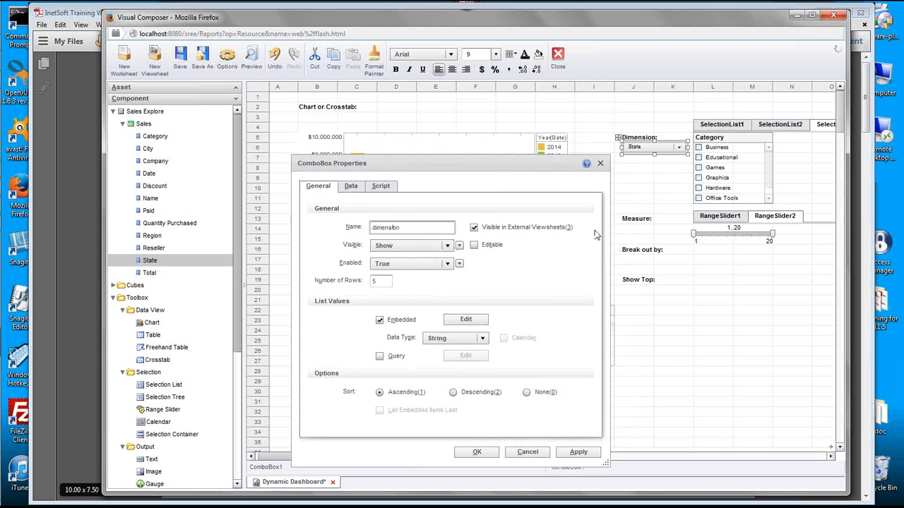
{"action": "left_click", "coordinate": [479, 457]}
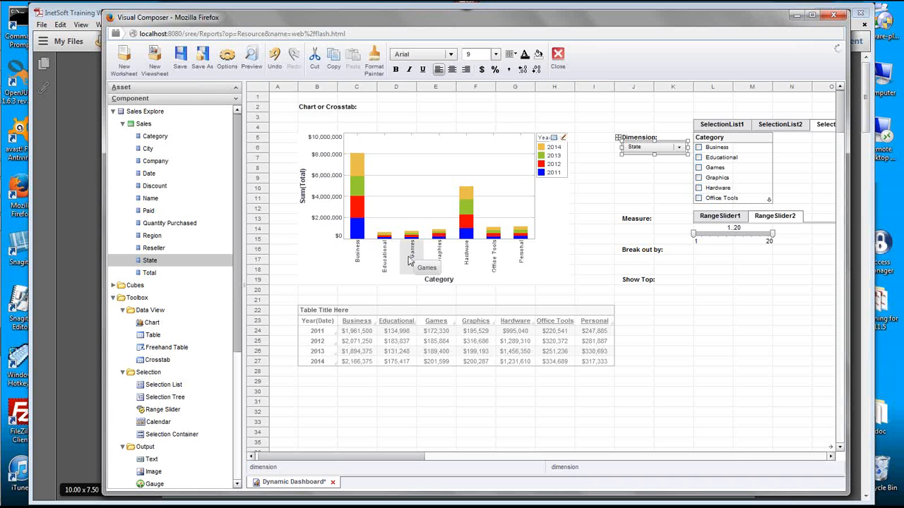
Edit the chart and switch its X-axis binding from a fixed value to the variable $(dimension)
{"action": "left_click", "coordinate": [562, 142]}
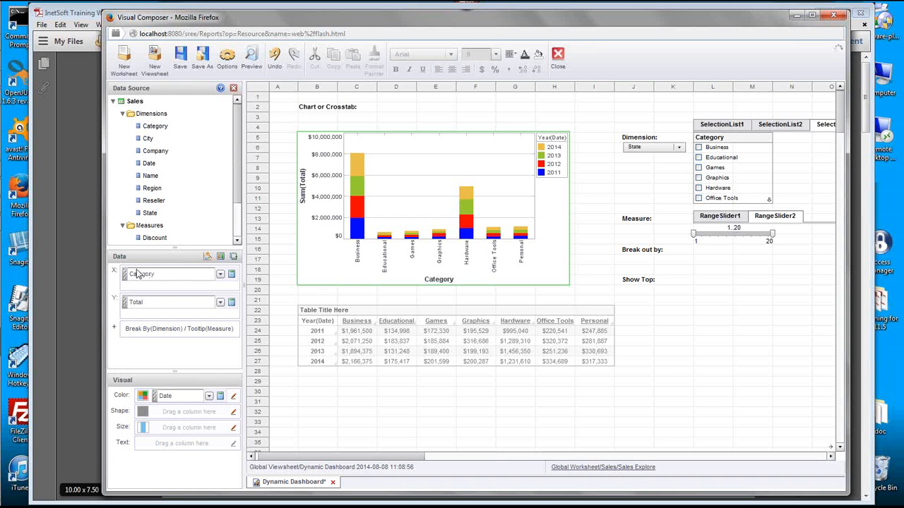
{"action": "left_click", "coordinate": [220, 276]}
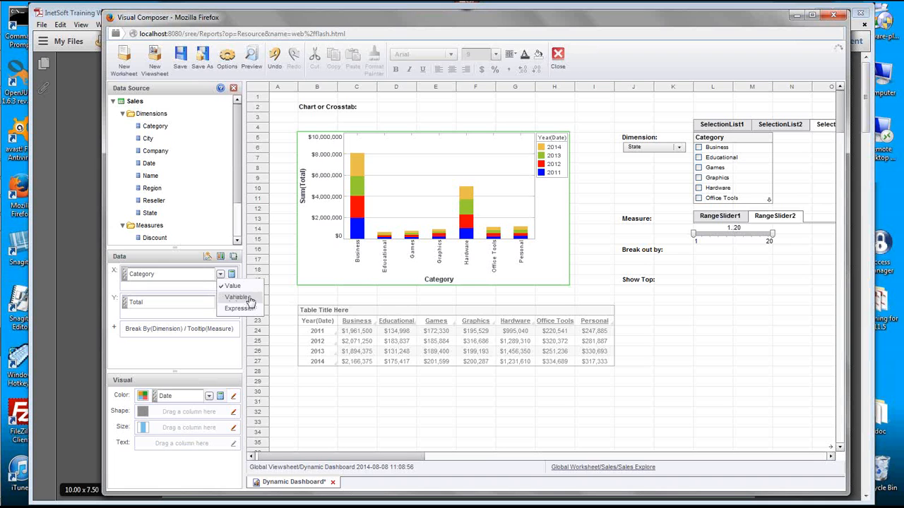
{"action": "left_click", "coordinate": [237, 297]}
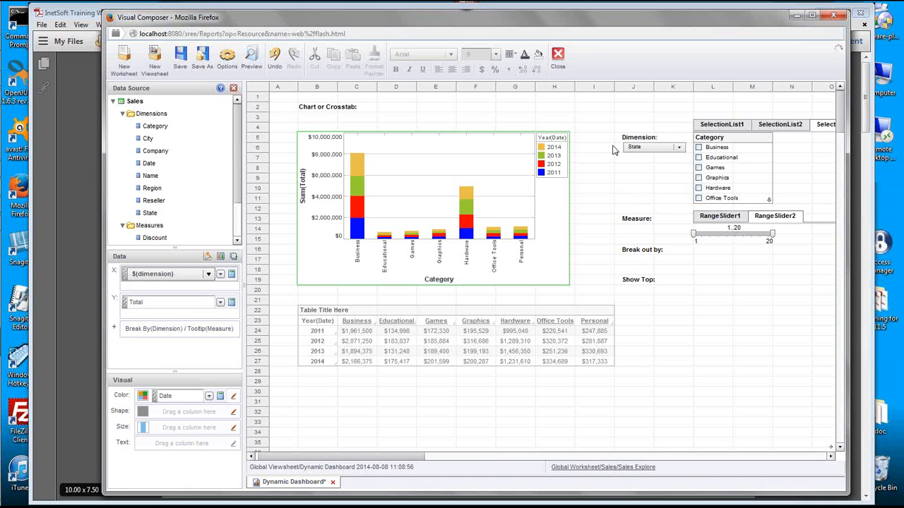
{"action": "left_click", "coordinate": [658, 149]}
{"action": "left_click", "coordinate": [177, 275]}
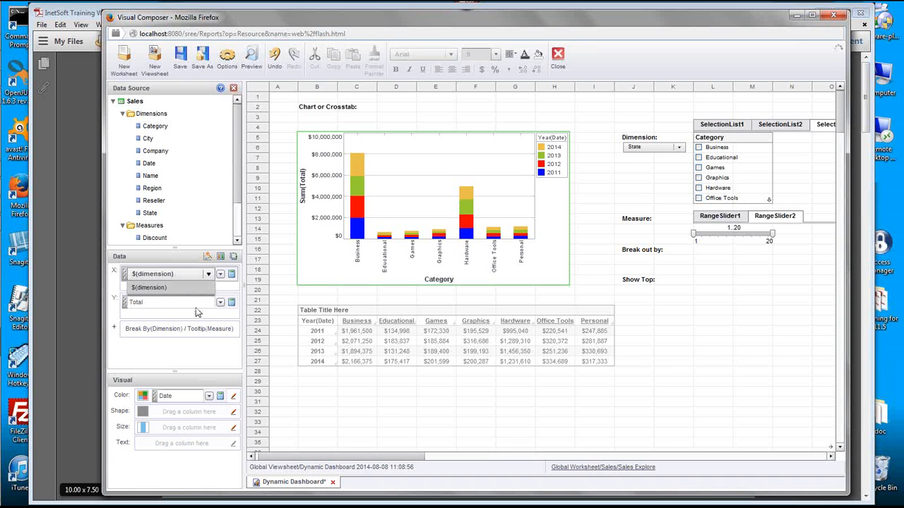
{"action": "left_click", "coordinate": [207, 276]}
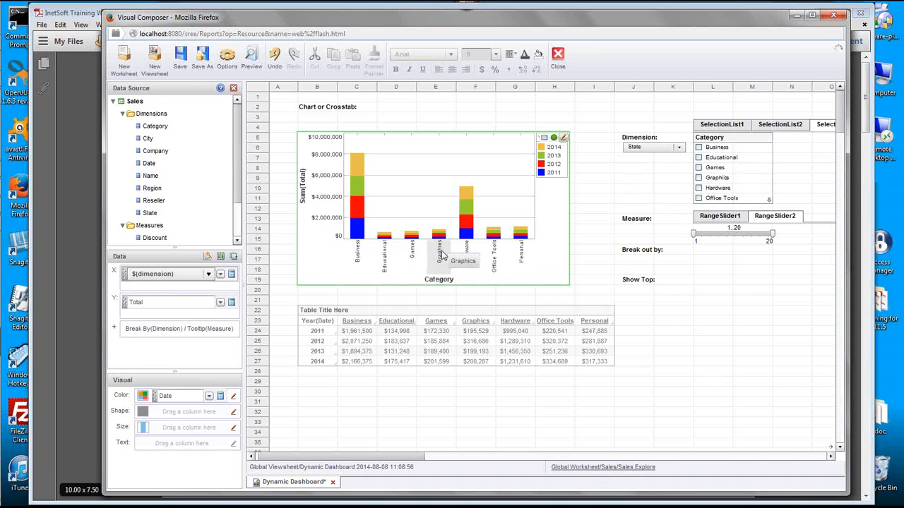
Test the chart's dynamic X axis by choosing Category, Company and State in turn in the Dimension combo box
{"action": "left_click", "coordinate": [680, 148]}
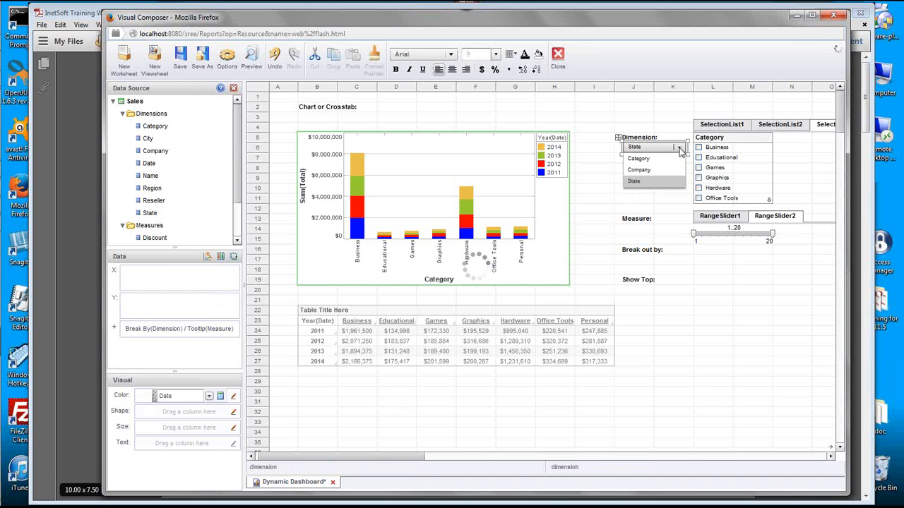
{"action": "left_click", "coordinate": [653, 159]}
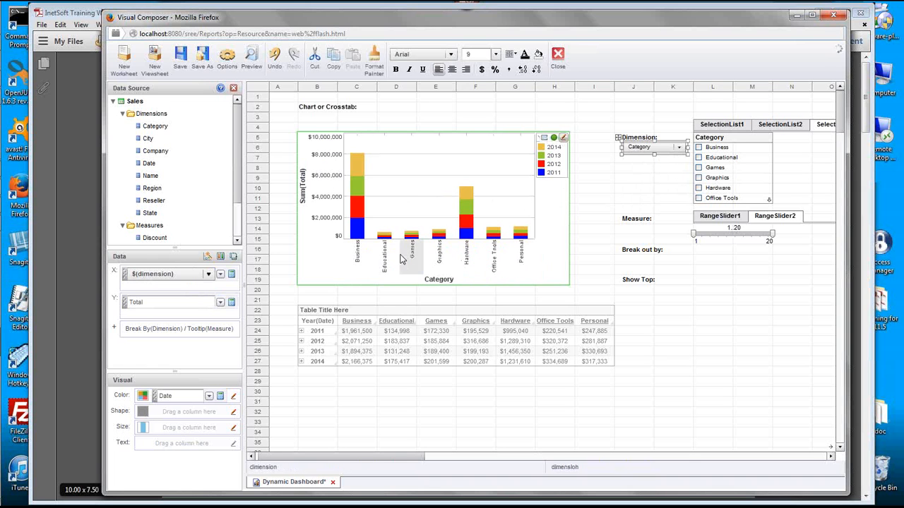
{"action": "left_click", "coordinate": [678, 147]}
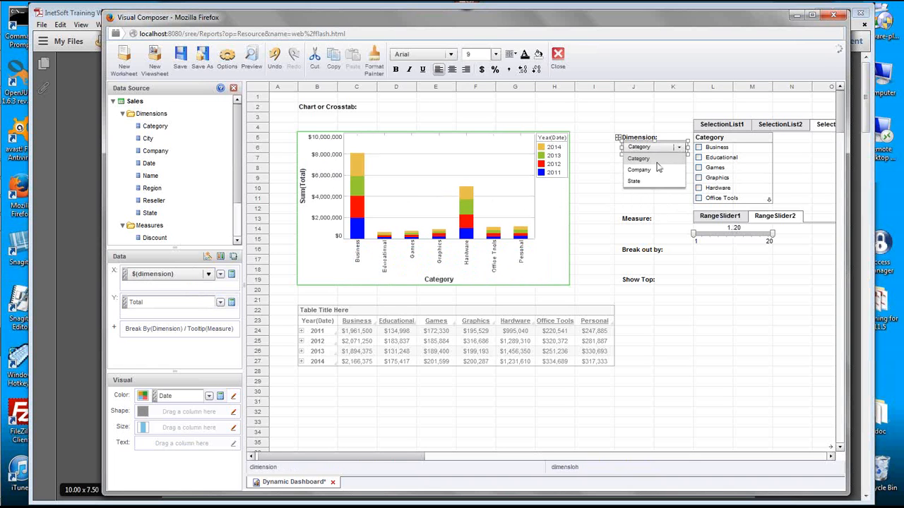
{"action": "left_click", "coordinate": [653, 171]}
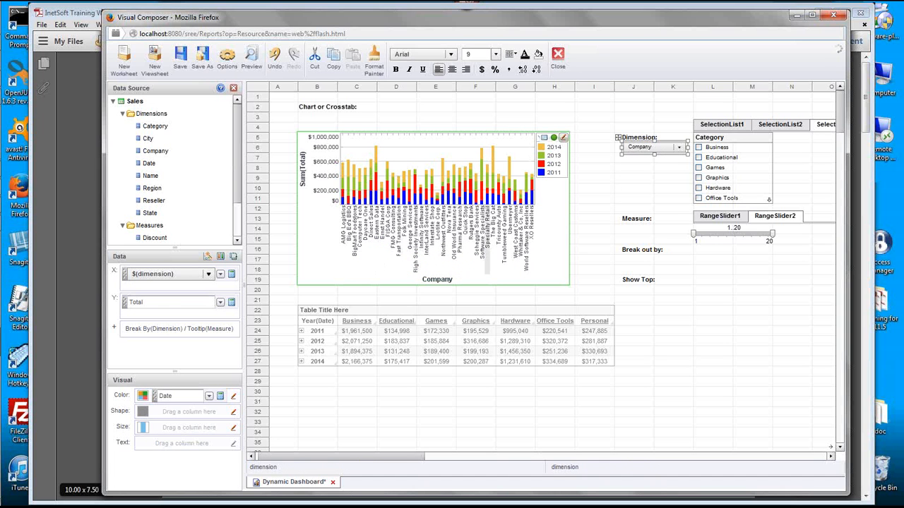
{"action": "left_click", "coordinate": [678, 148]}
{"action": "left_click", "coordinate": [653, 181]}
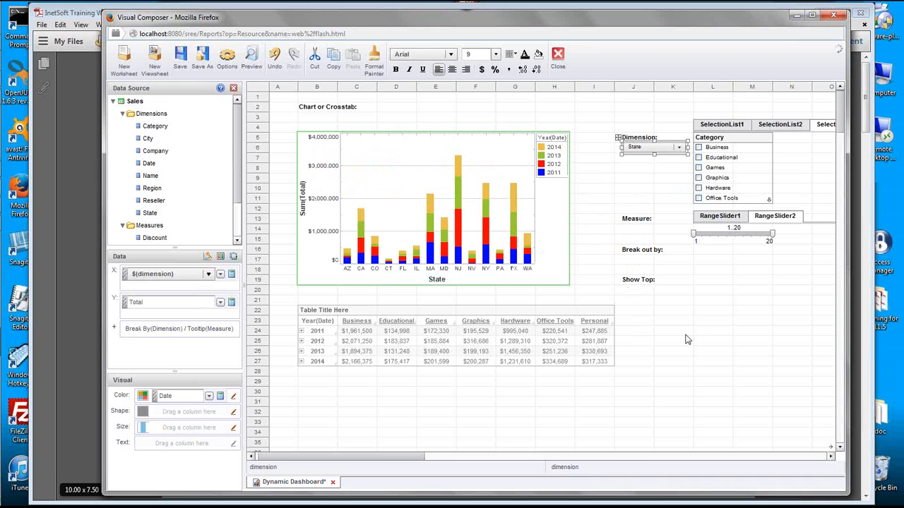
Review the binding type options available for the chart's X-axis field without changing the selection
{"action": "left_click", "coordinate": [668, 322]}
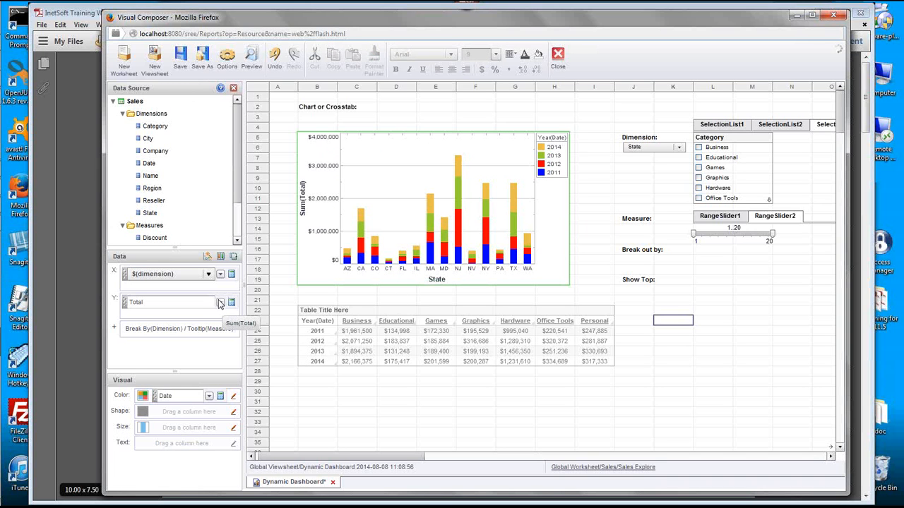
{"action": "left_click", "coordinate": [219, 276]}
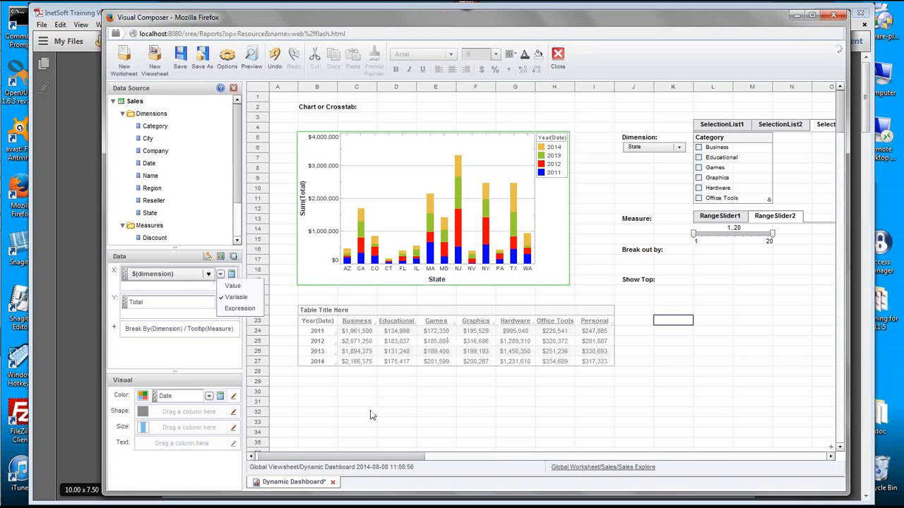
{"action": "left_click", "coordinate": [496, 402]}
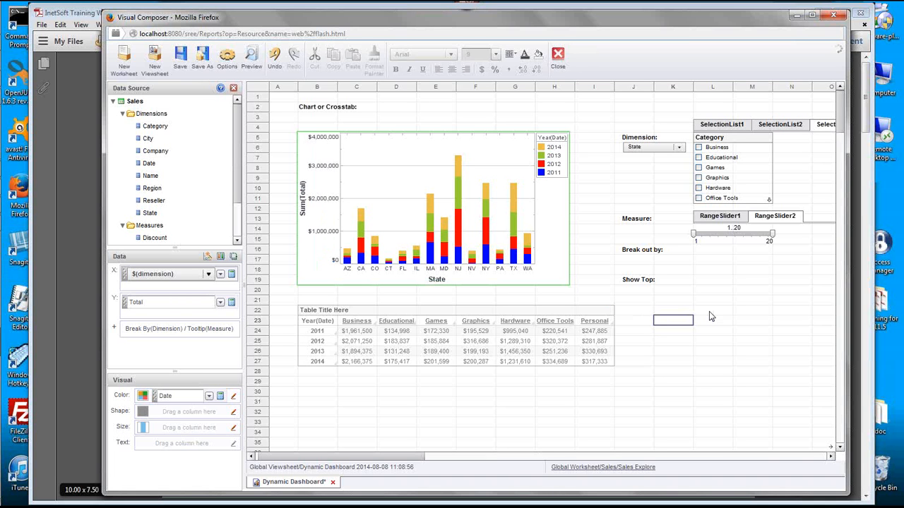
Leave chart editing, add a combo box beneath the Measure label, and widen and align it with that label
{"action": "left_click", "coordinate": [233, 88]}
{"action": "left_click", "coordinate": [239, 449]}
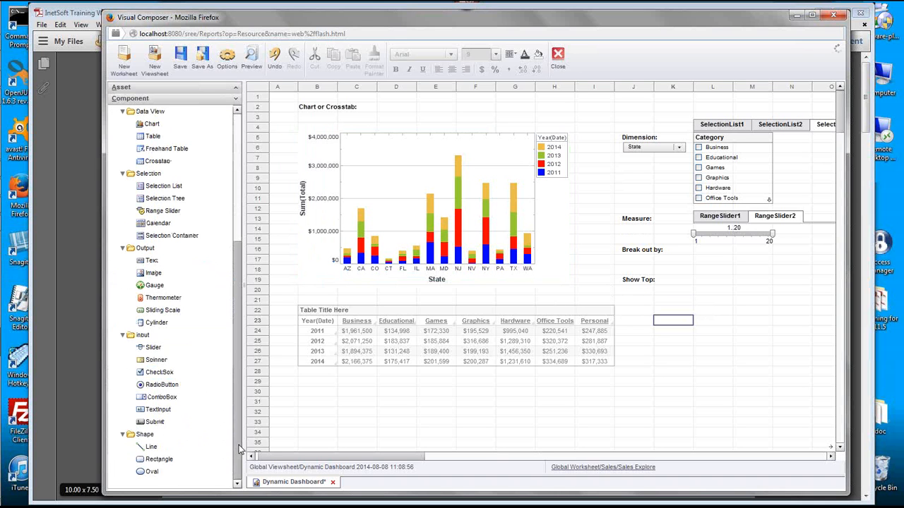
{"action": "left_click_drag", "start_coordinate": [164, 397], "coordinate": [632, 229]}
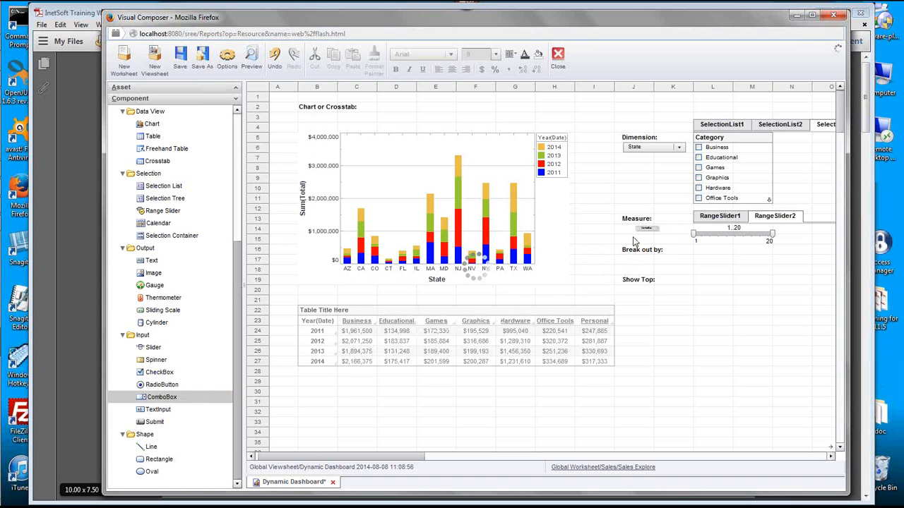
{"action": "left_click", "coordinate": [639, 228]}
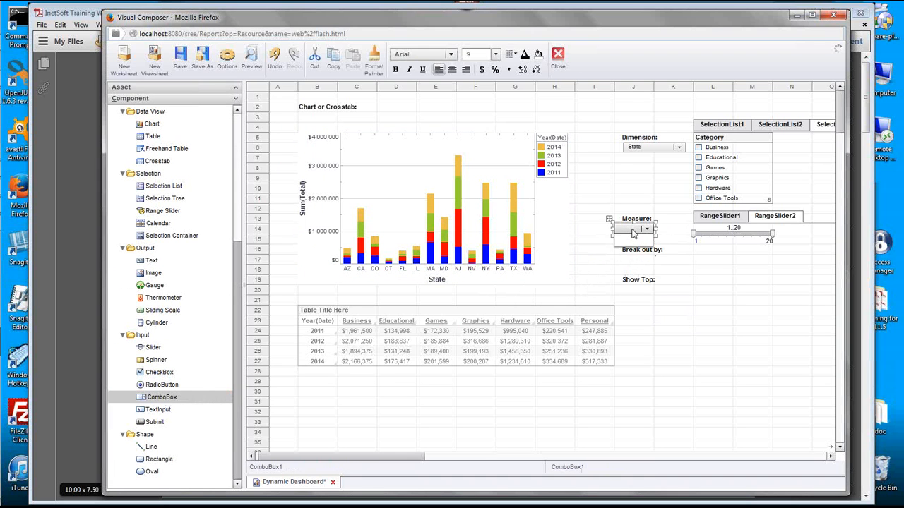
{"action": "left_click_drag", "start_coordinate": [639, 228], "coordinate": [684, 230]}
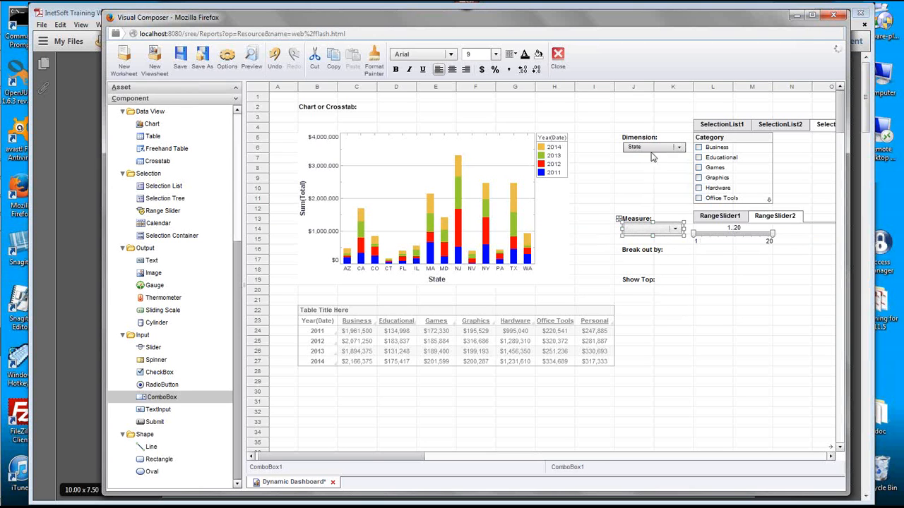
Add the Sales columns Quantity Purchased and Total as choices of the Measure combo box and check its list
{"action": "left_click", "coordinate": [237, 173]}
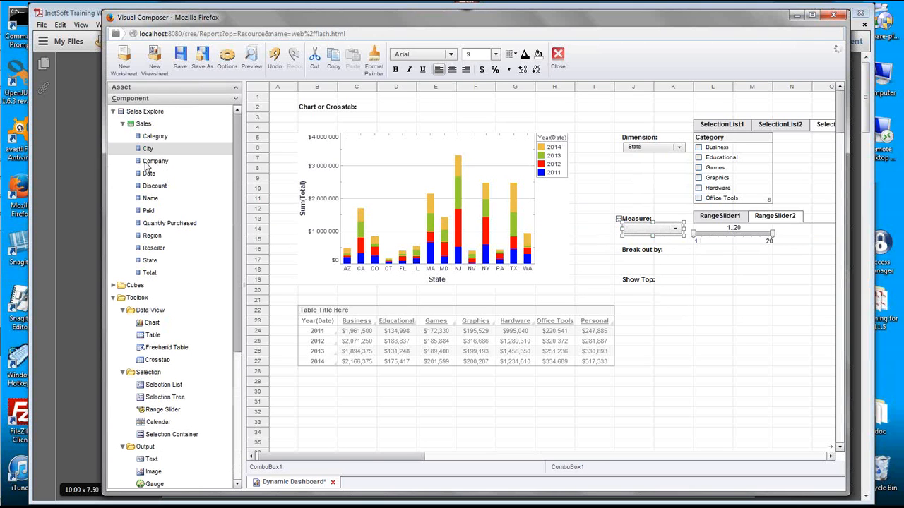
{"action": "left_click_drag", "start_coordinate": [162, 225], "coordinate": [646, 230]}
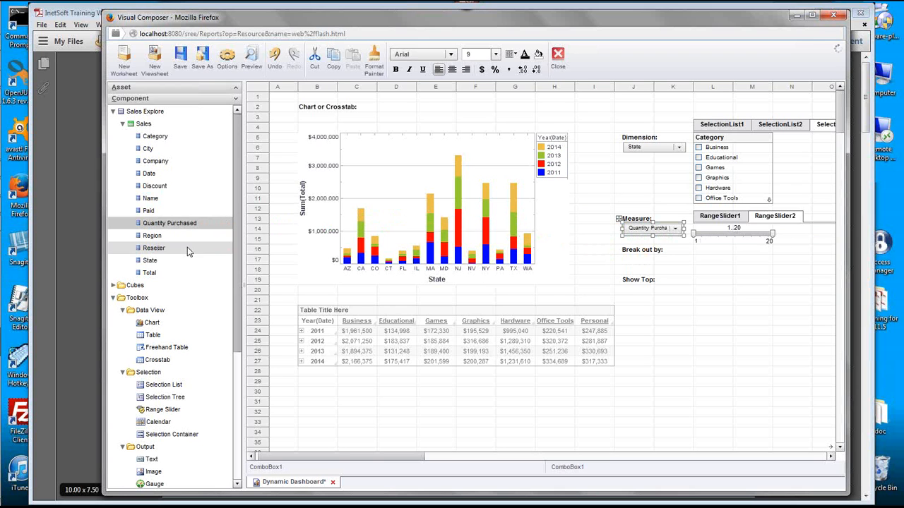
{"action": "left_click_drag", "start_coordinate": [165, 273], "coordinate": [645, 229]}
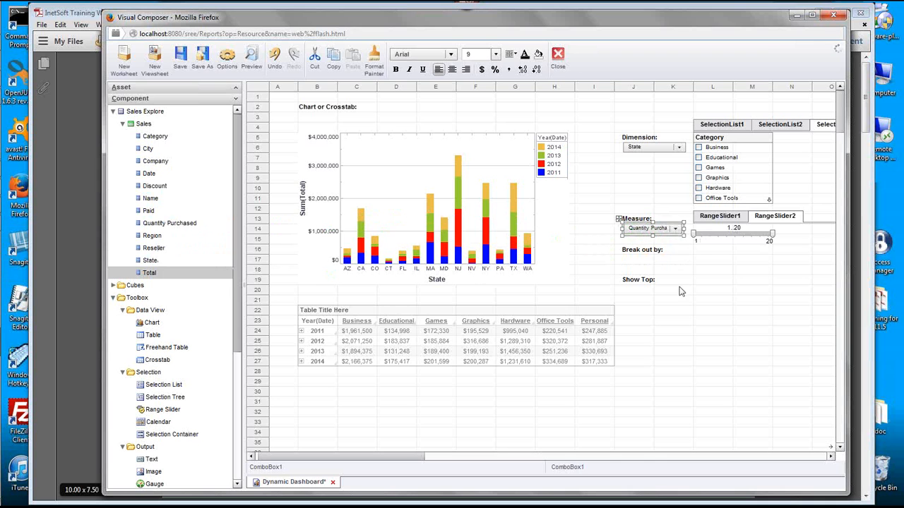
{"action": "left_click", "coordinate": [676, 230]}
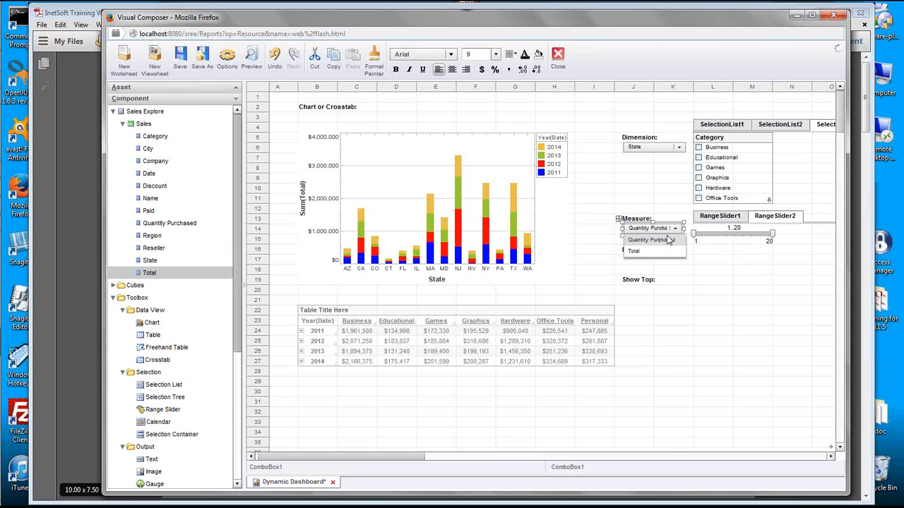
{"action": "left_click", "coordinate": [655, 243]}
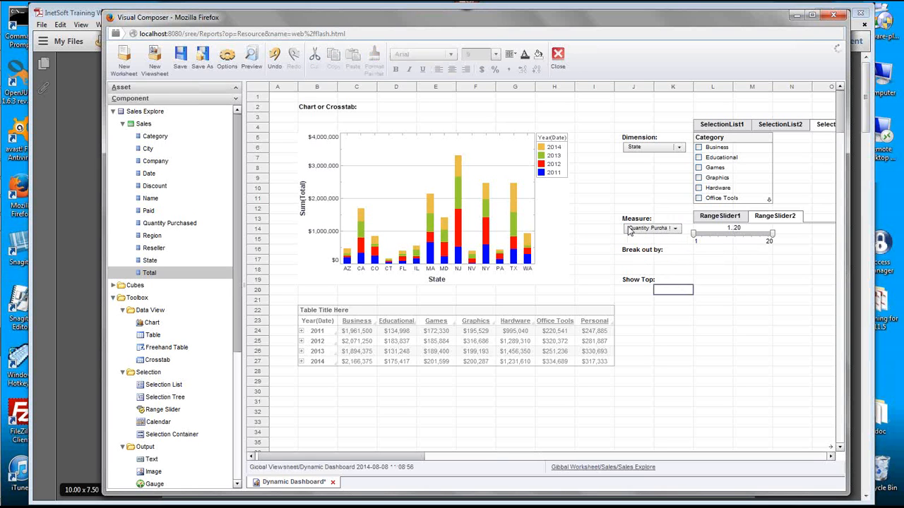
{"action": "left_click", "coordinate": [674, 228]}
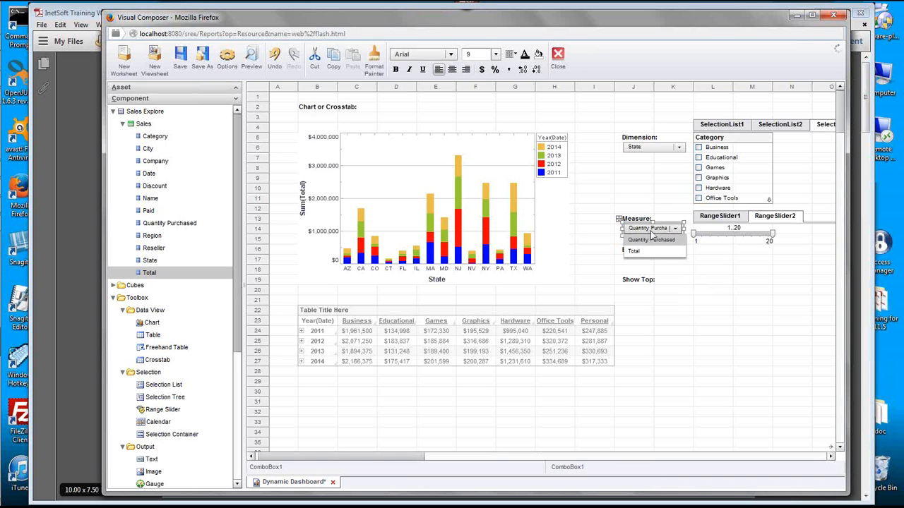
{"action": "left_click", "coordinate": [664, 232]}
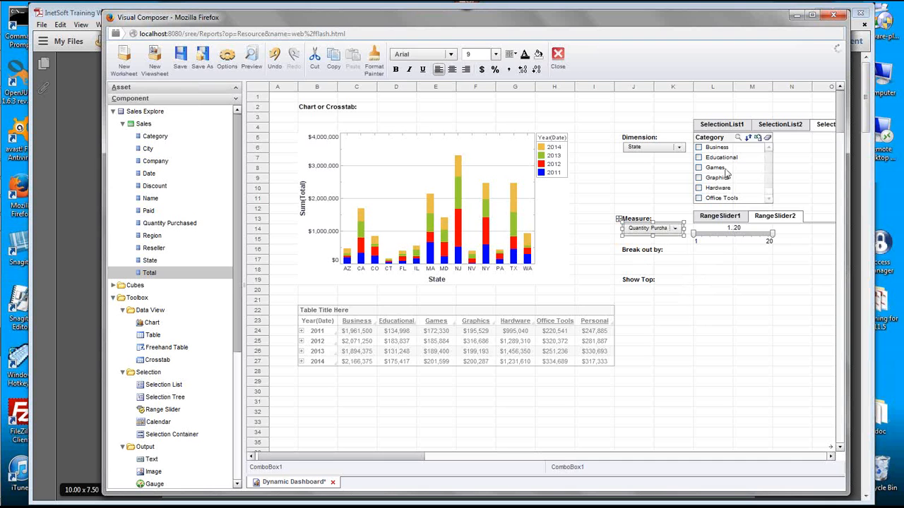
Shorten the Quantity Purchased choice's label to Quantity in the Measure combo box's embedded list values, and check its list
{"action": "right_click", "coordinate": [656, 235]}
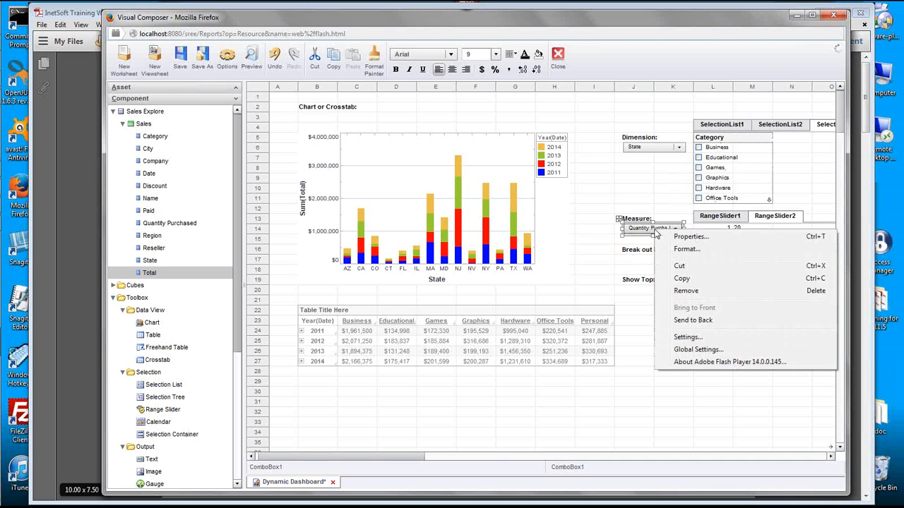
{"action": "left_click", "coordinate": [727, 239]}
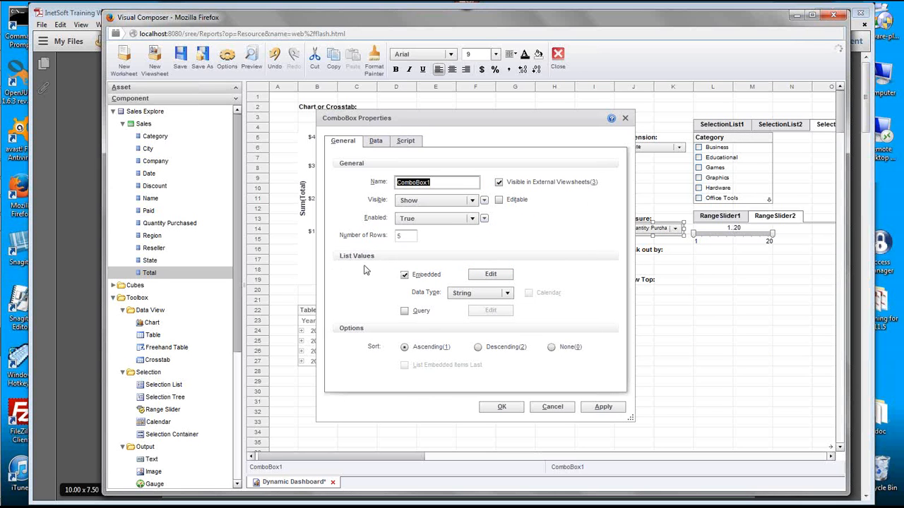
{"action": "left_click_drag", "start_coordinate": [551, 125], "coordinate": [496, 126]}
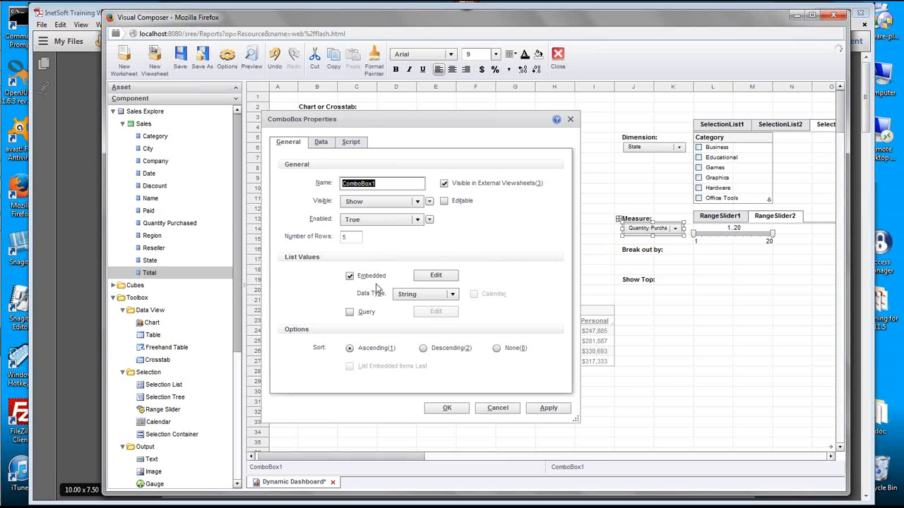
{"action": "left_click", "coordinate": [441, 278]}
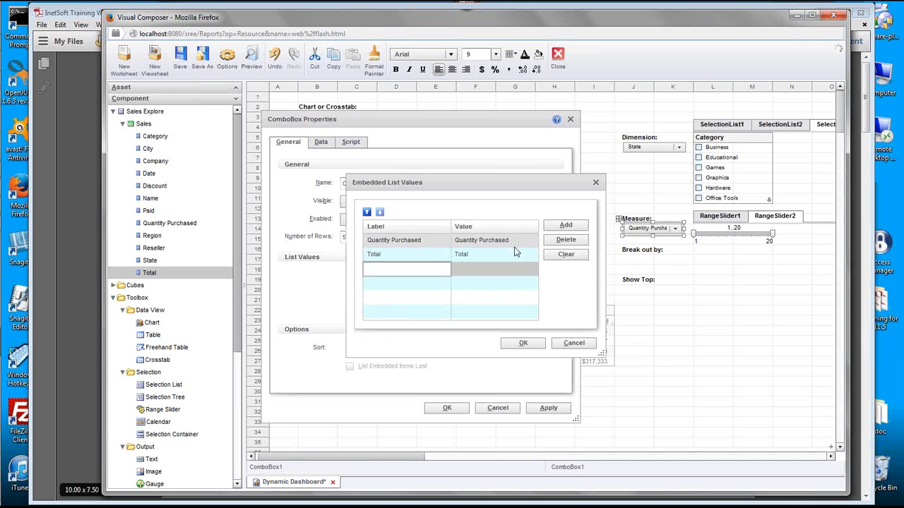
{"action": "left_click", "coordinate": [399, 241]}
{"action": "left_click", "coordinate": [407, 240]}
{"action": "double_click", "coordinate": [408, 240]}
{"action": "key", "text": "BackSpace"}
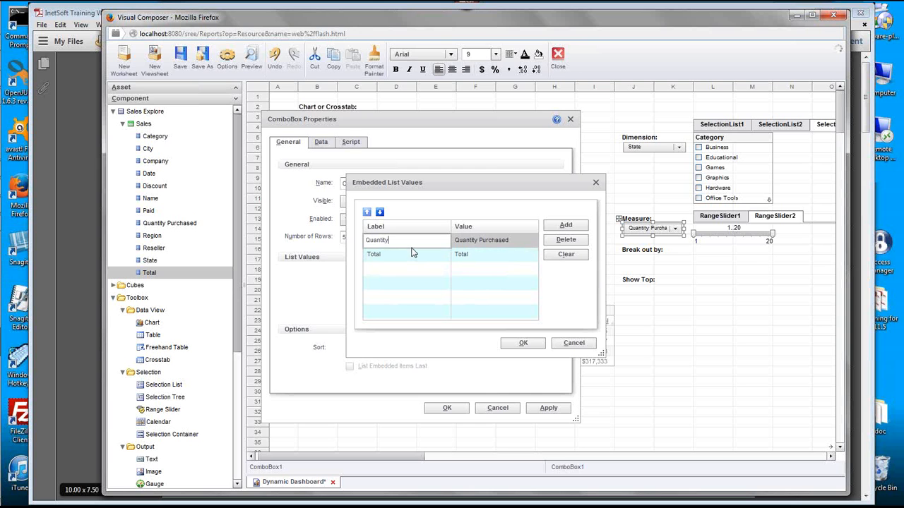
{"action": "left_click", "coordinate": [523, 343]}
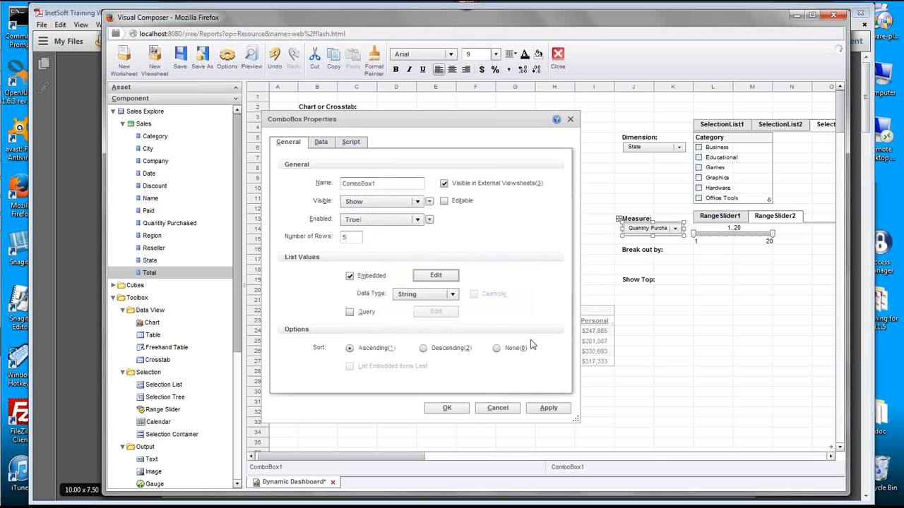
{"action": "left_click", "coordinate": [458, 410]}
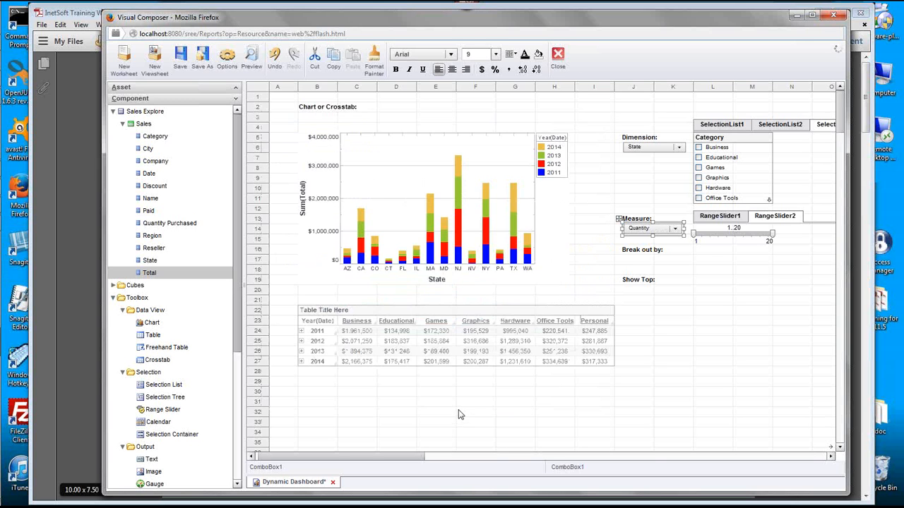
{"action": "left_click", "coordinate": [675, 231]}
{"action": "left_click", "coordinate": [675, 231]}
Rename the combo box beneath the Measure label as measure in its properties
{"action": "right_click", "coordinate": [665, 228]}
{"action": "left_click", "coordinate": [681, 237]}
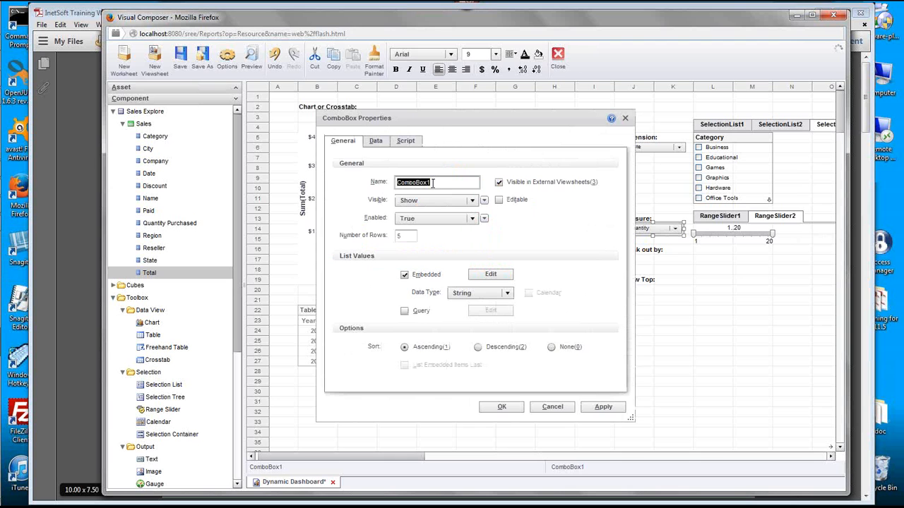
{"action": "type", "text": "measure"}
{"action": "left_click_drag", "start_coordinate": [535, 128], "coordinate": [498, 131]}
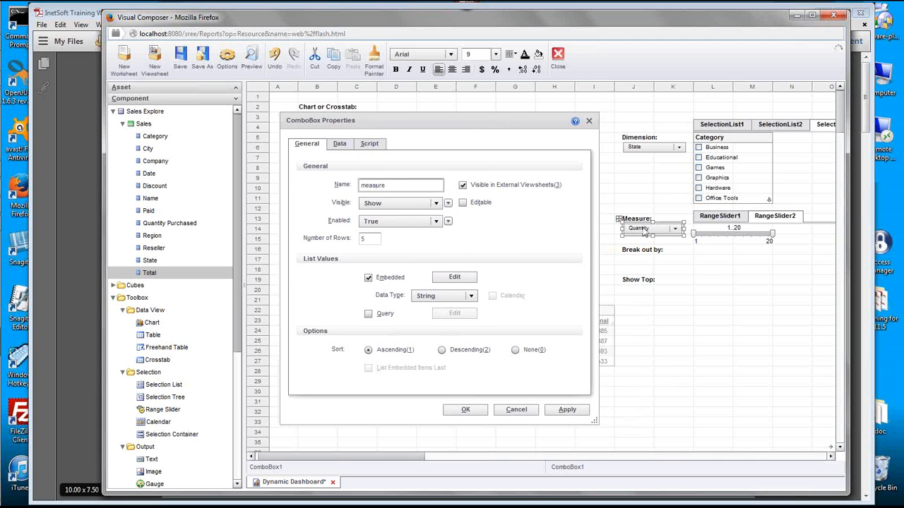
{"action": "left_click", "coordinate": [466, 410]}
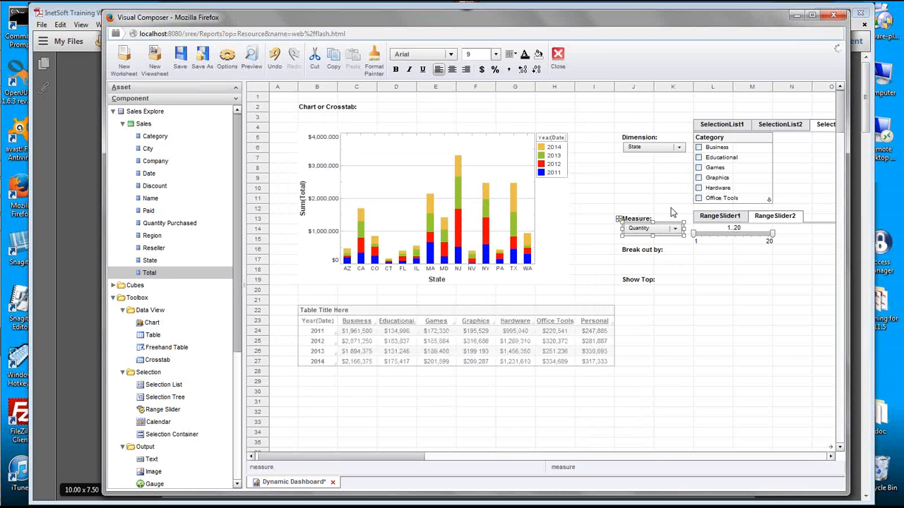
Edit the chart and switch its Y-axis binding from a fixed value to the variable $(measure)
{"action": "left_click", "coordinate": [528, 161]}
{"action": "left_click", "coordinate": [562, 140]}
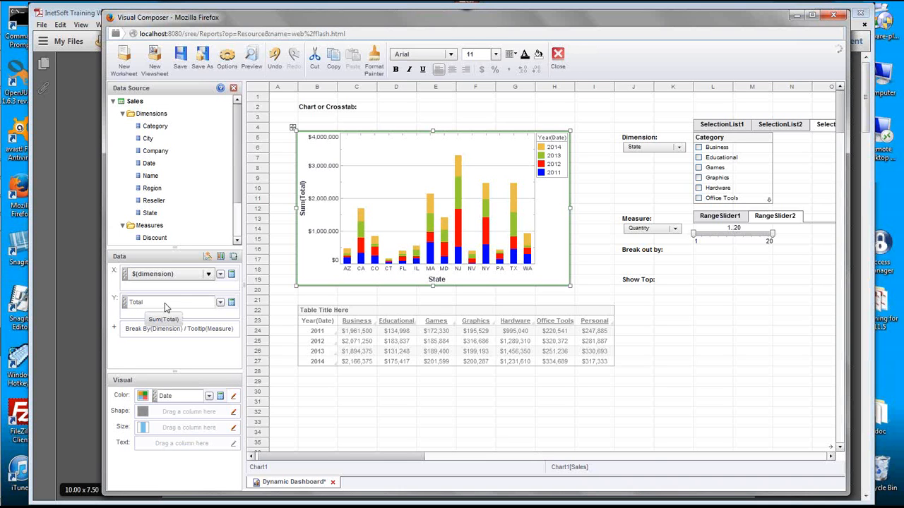
{"action": "left_click", "coordinate": [220, 303]}
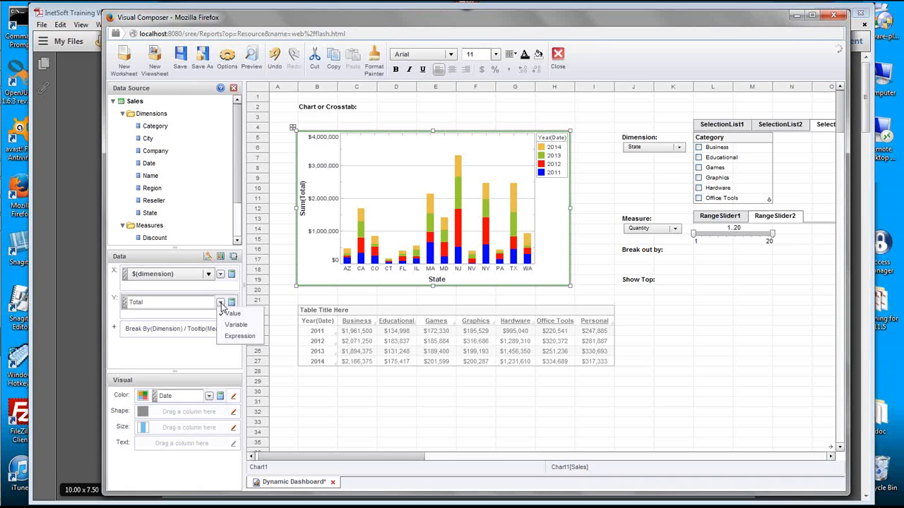
{"action": "left_click", "coordinate": [236, 325]}
{"action": "left_click", "coordinate": [208, 302]}
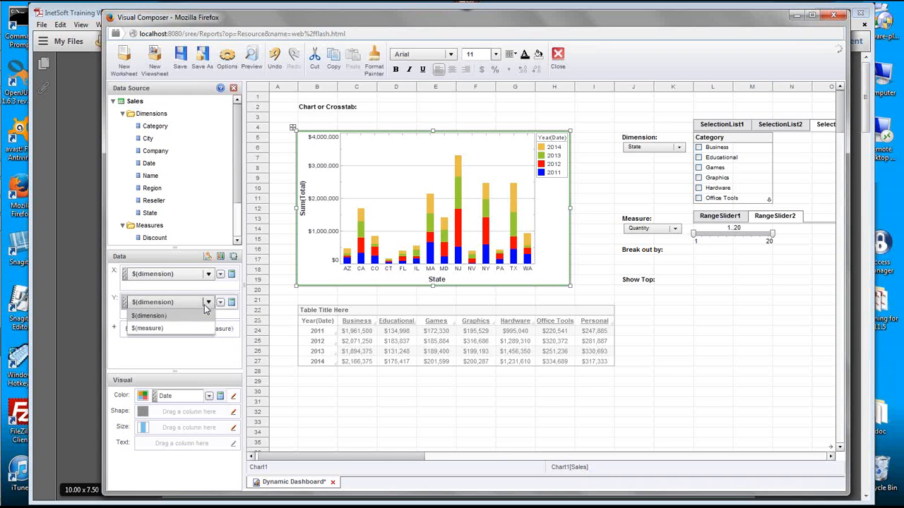
{"action": "left_click", "coordinate": [170, 328]}
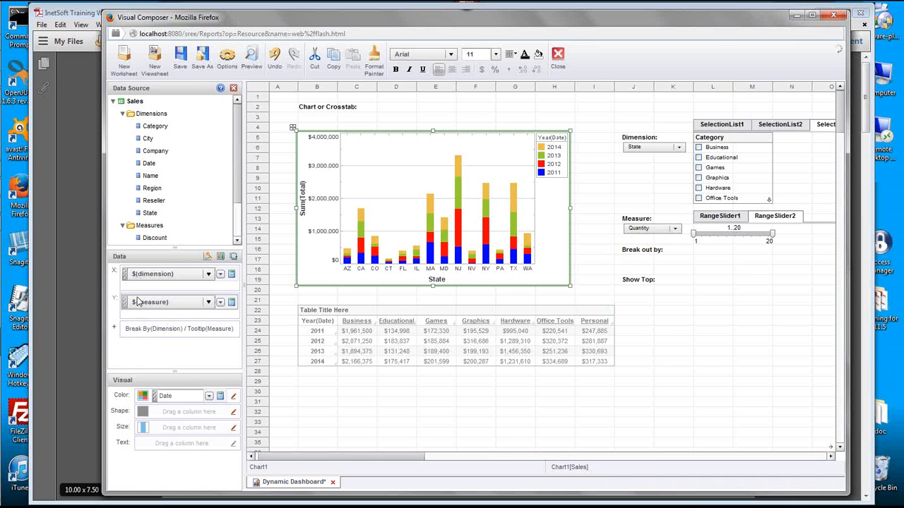
Test the chart's dynamic Y axis by choosing Total and Quantity in turn in the Measure combo box
{"action": "left_click", "coordinate": [672, 228]}
{"action": "left_click", "coordinate": [654, 256]}
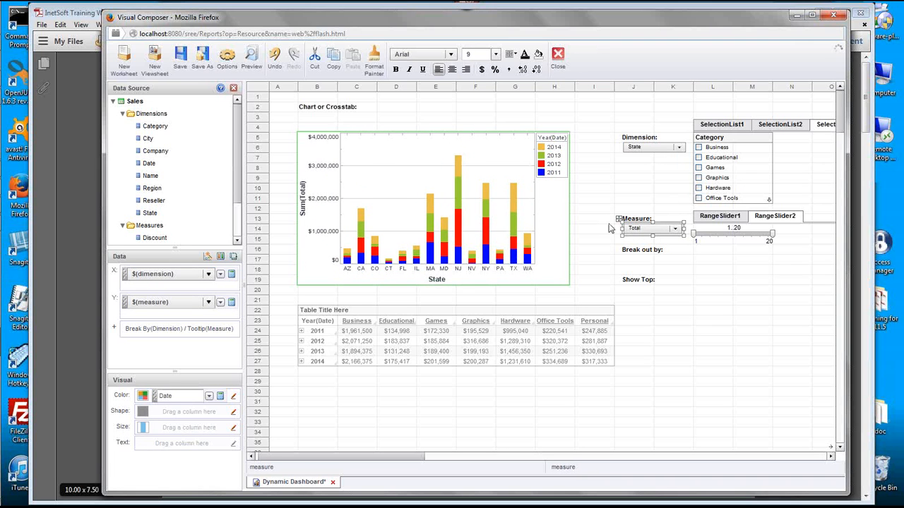
{"action": "left_click", "coordinate": [675, 228]}
{"action": "left_click", "coordinate": [670, 240]}
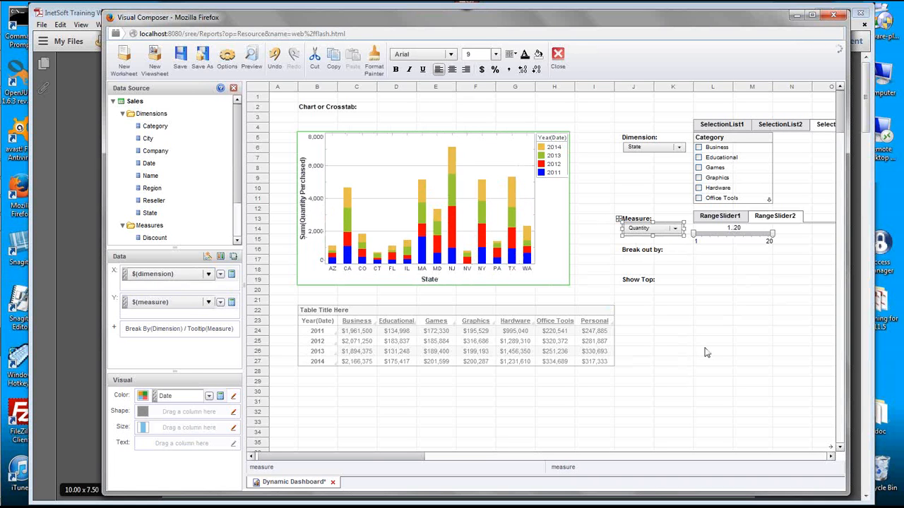
Add a RadioButton component beneath the Break out by label, using the Move component here layout option, and select it
{"action": "mouse_move", "coordinate": [415, 230]}
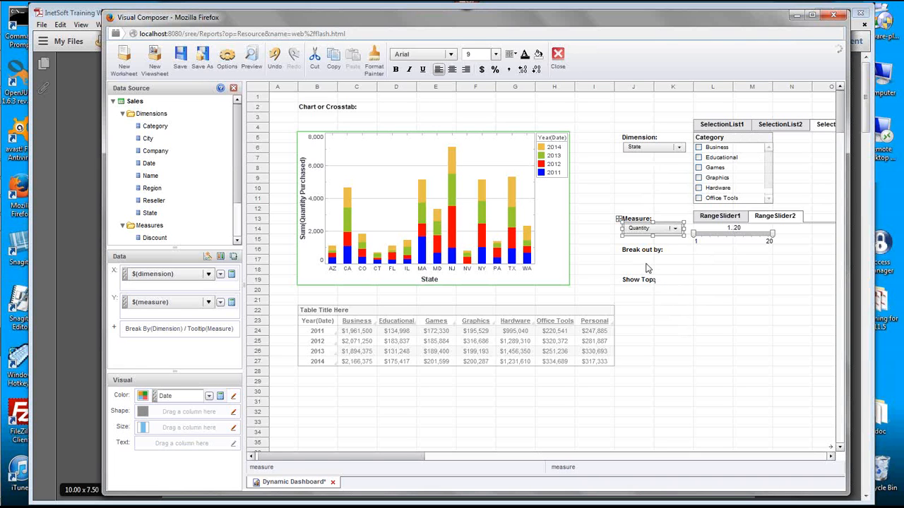
{"action": "left_click", "coordinate": [233, 88]}
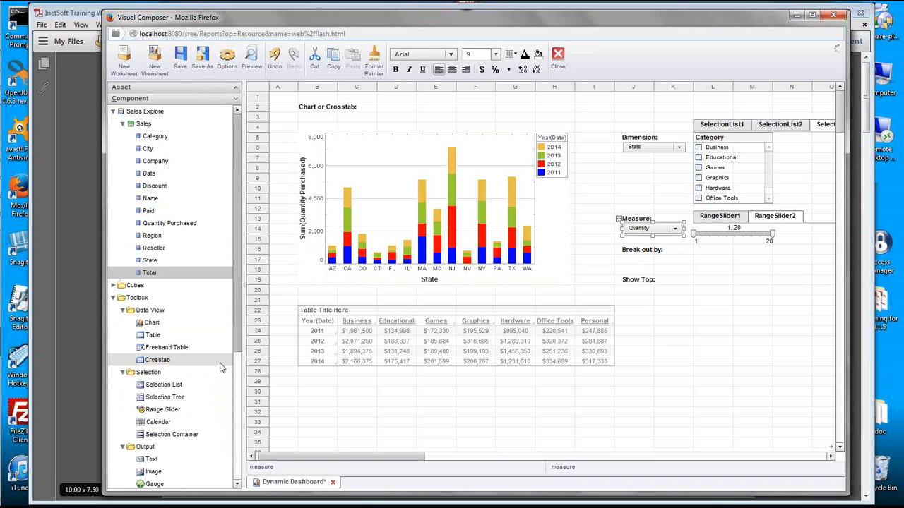
{"action": "left_click_drag", "start_coordinate": [239, 313], "coordinate": [246, 452]}
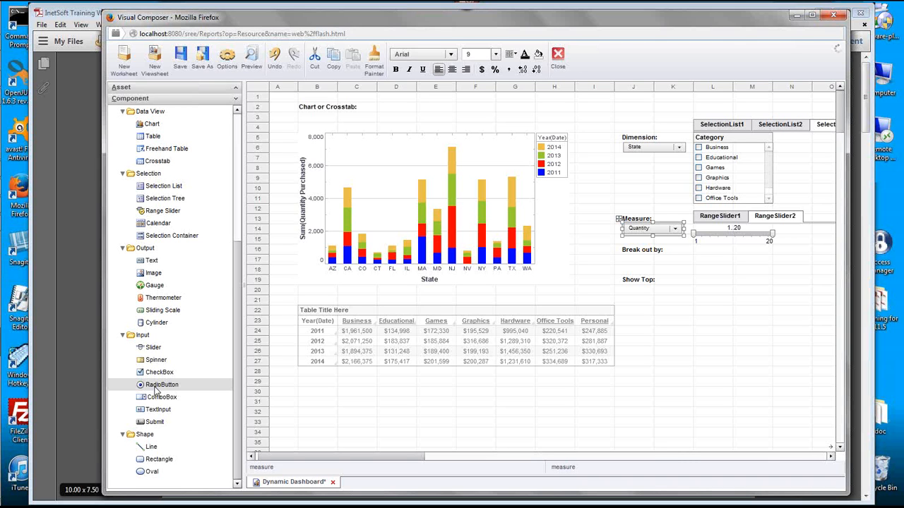
{"action": "left_click_drag", "start_coordinate": [156, 388], "coordinate": [636, 269]}
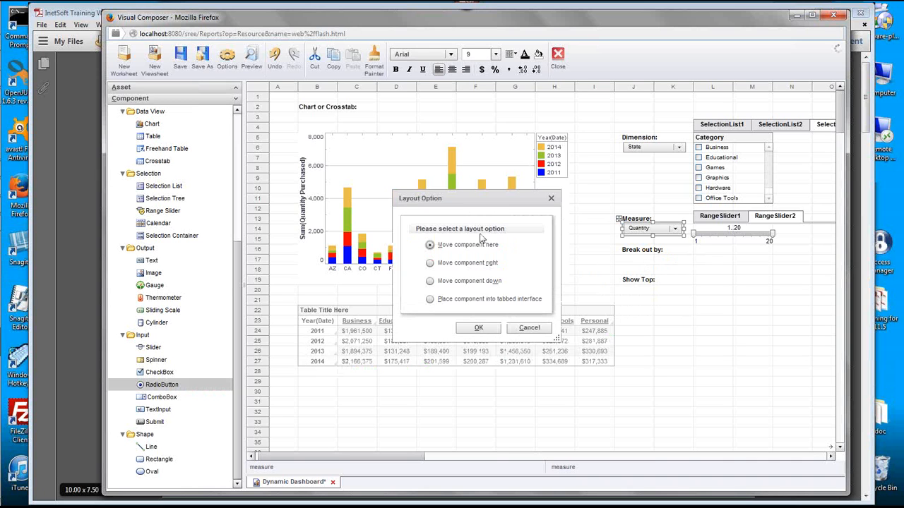
{"action": "left_click", "coordinate": [476, 327]}
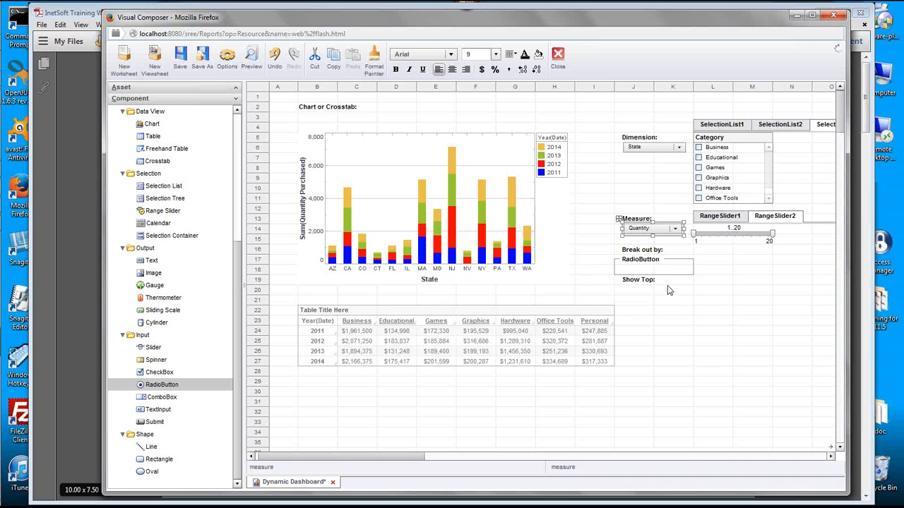
{"action": "left_click", "coordinate": [647, 263]}
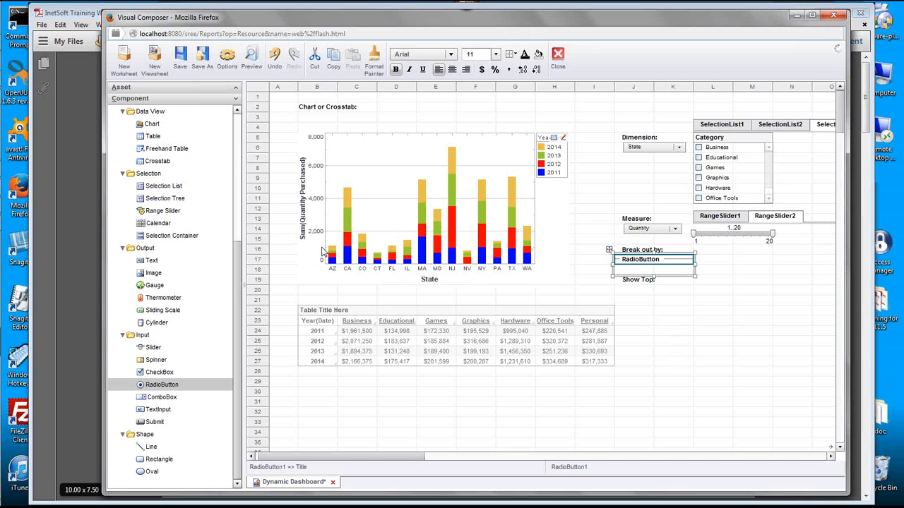
Populate the radio button group beneath Break out by with the Date and Region fields from the Sales data
{"action": "left_click", "coordinate": [237, 183]}
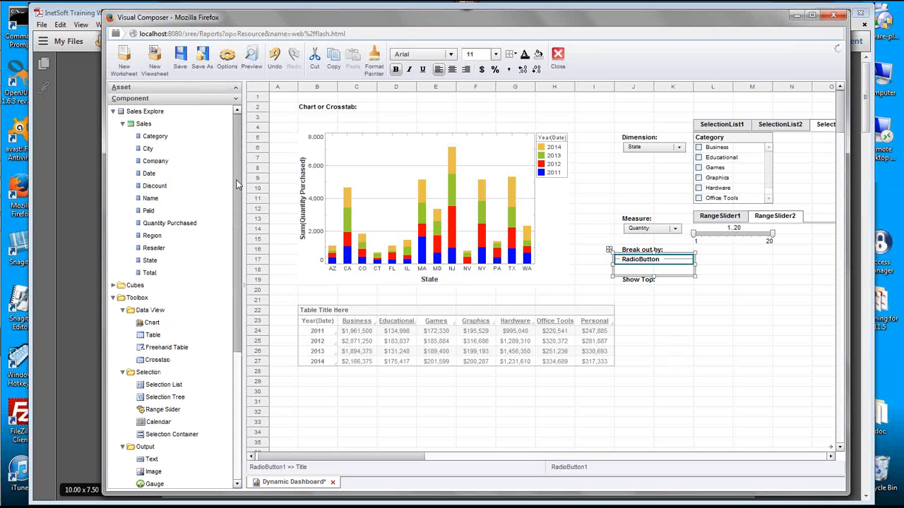
{"action": "left_click_drag", "start_coordinate": [172, 174], "coordinate": [641, 274]}
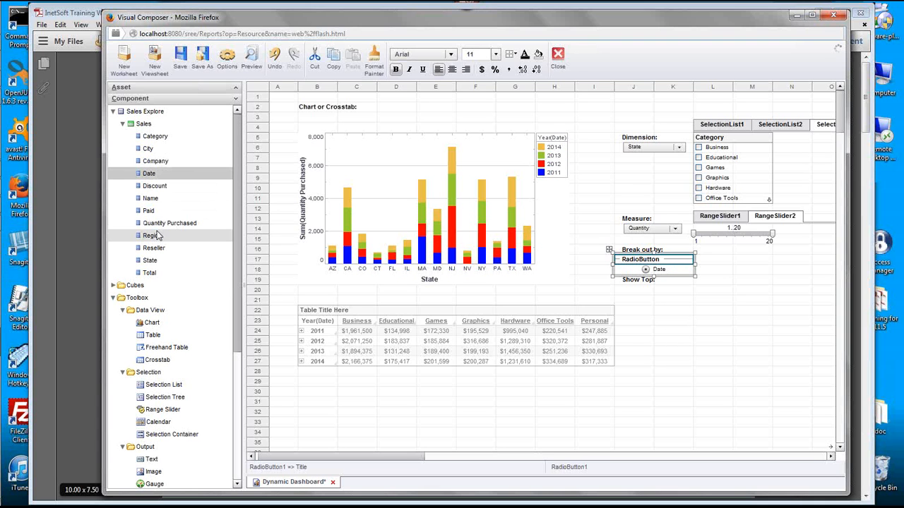
{"action": "left_click_drag", "start_coordinate": [173, 238], "coordinate": [680, 273]}
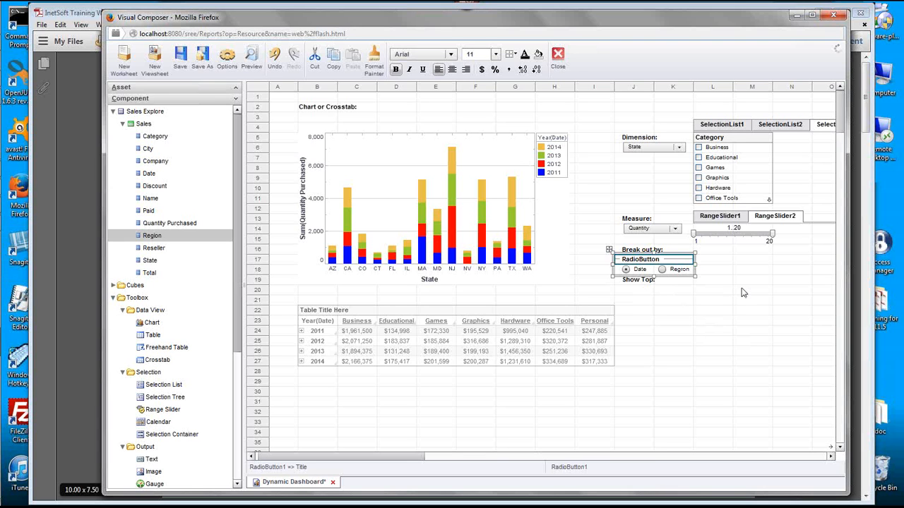
{"action": "key", "text": "Right"}
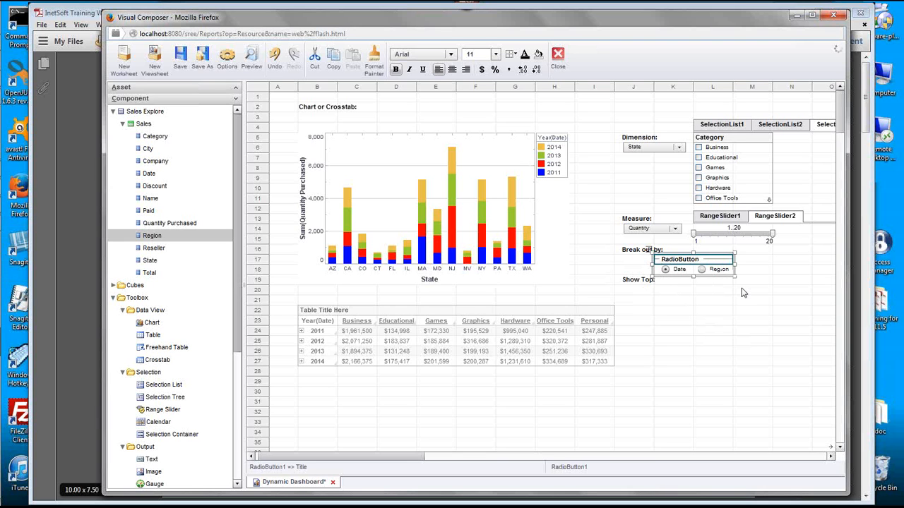
{"action": "key", "text": "Left"}
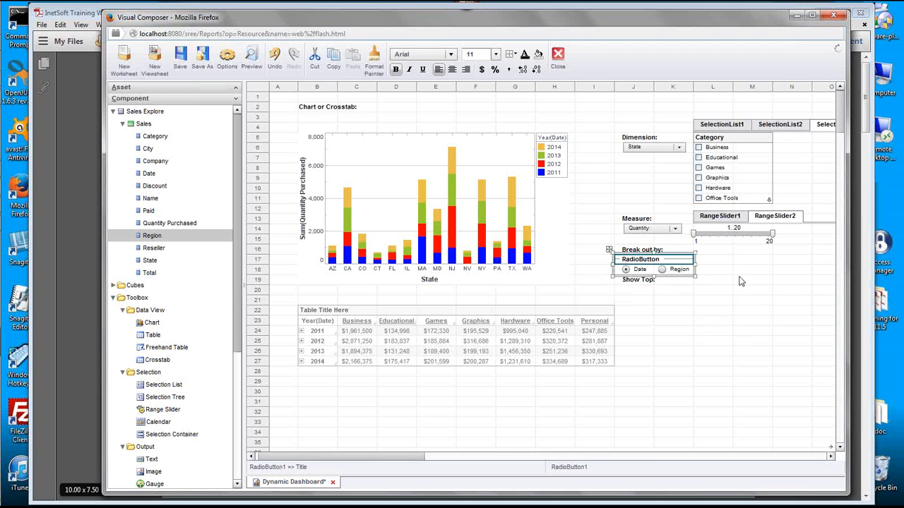
{"action": "key", "text": "Right"}
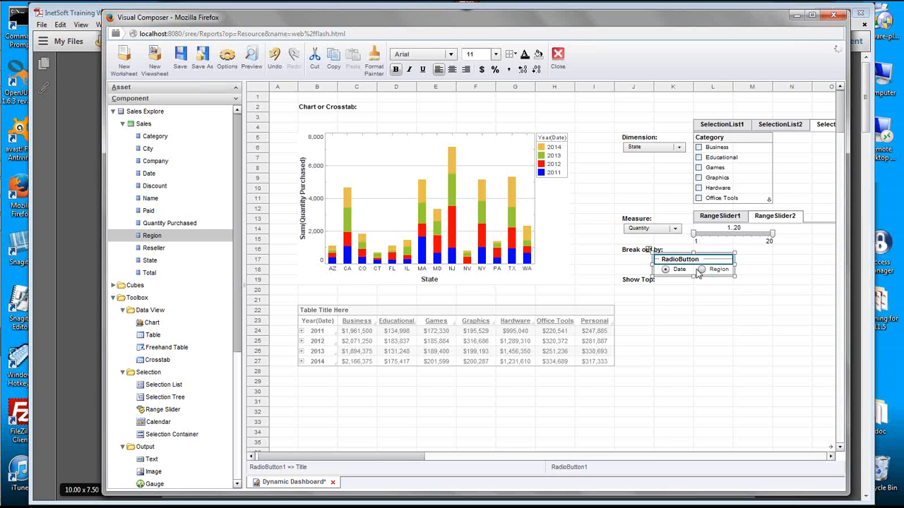
{"action": "key", "text": "Left"}
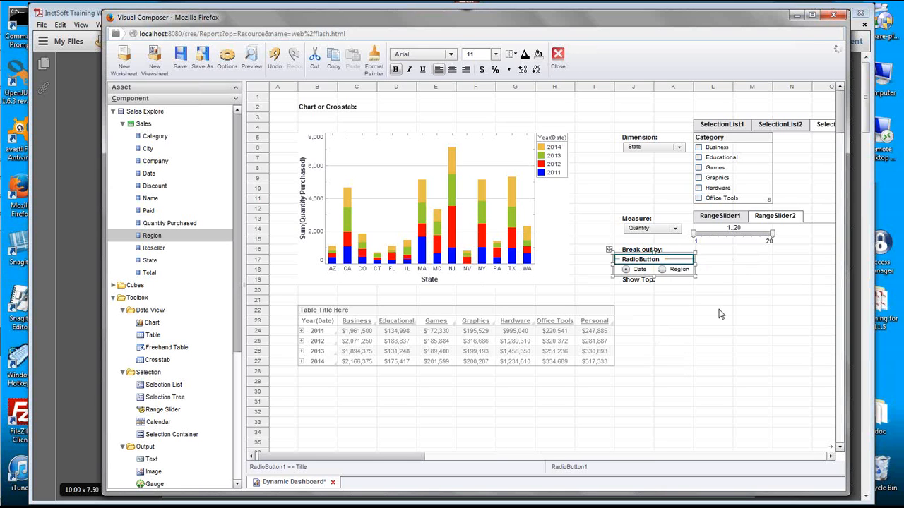
Rename the Break out by radio button group as breakdown and hide its title in its properties
{"action": "right_click", "coordinate": [664, 264]}
{"action": "left_click", "coordinate": [721, 266]}
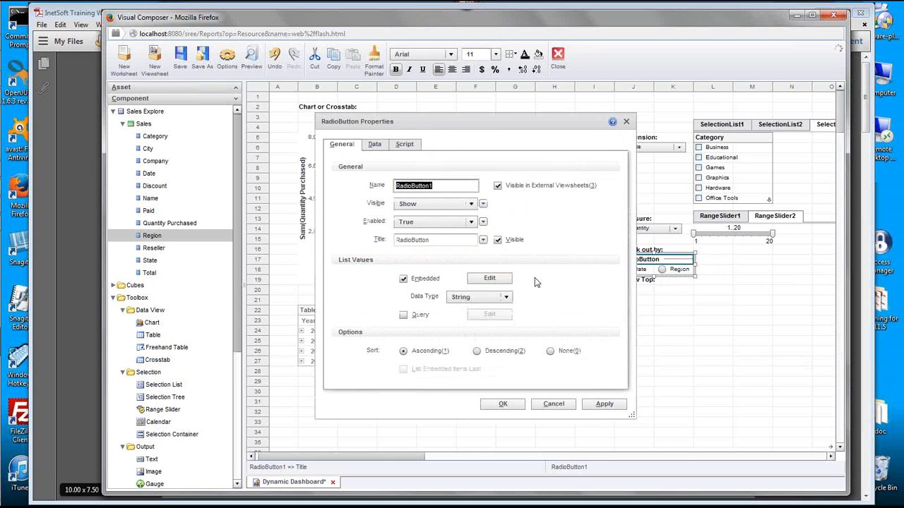
{"action": "type", "text": "breakdown"}
{"action": "left_click", "coordinate": [498, 241]}
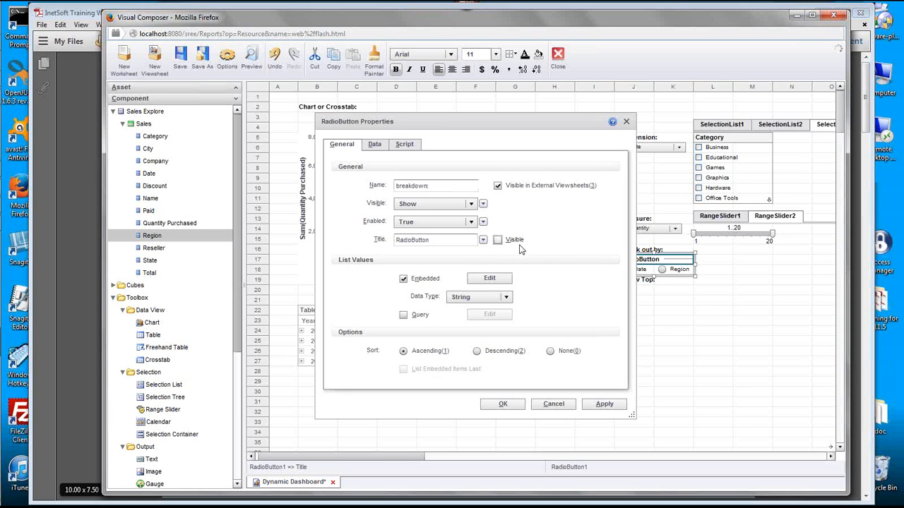
{"action": "left_click", "coordinate": [503, 404]}
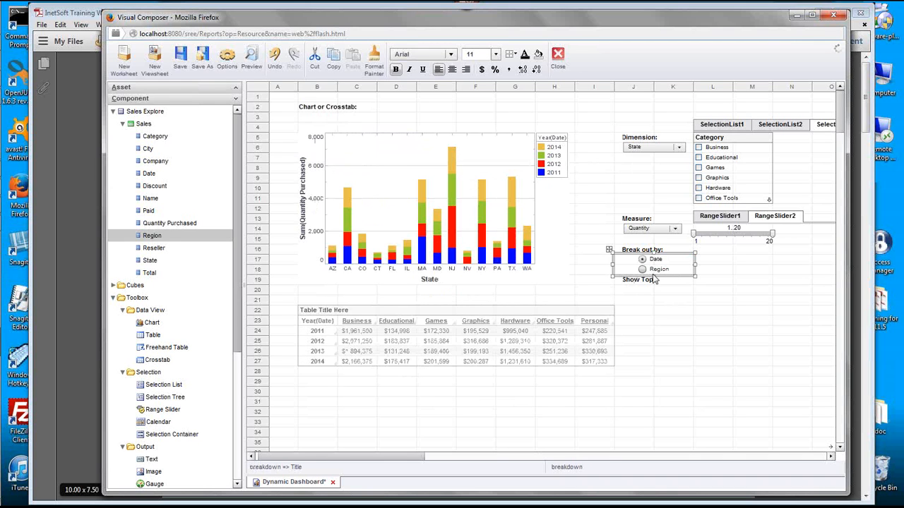
Shrink the breakdown radio button group to a single row and choose Region in it
{"action": "left_click_drag", "start_coordinate": [653, 280], "coordinate": [667, 265]}
{"action": "left_click", "coordinate": [688, 309]}
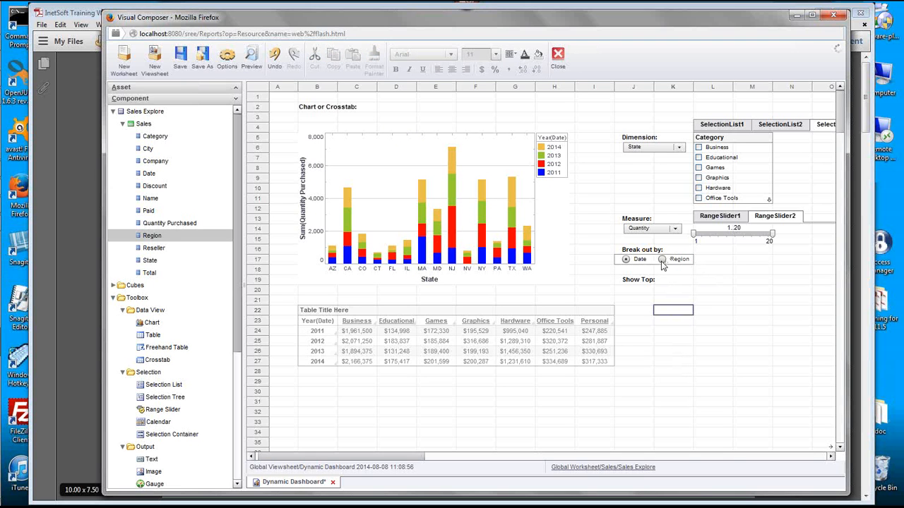
{"action": "left_click", "coordinate": [665, 261]}
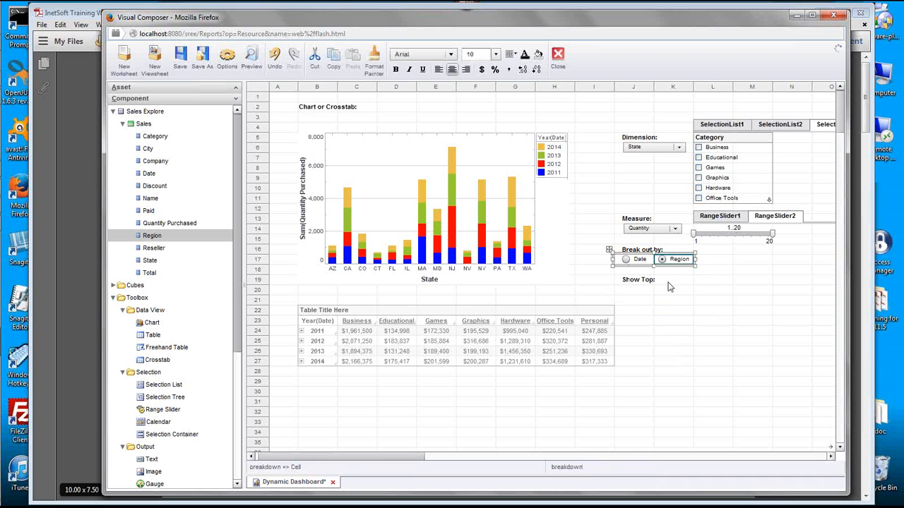
Edit the chart and switch its Color binding from a fixed value to the variable $(breakdown)
{"action": "left_click", "coordinate": [563, 138]}
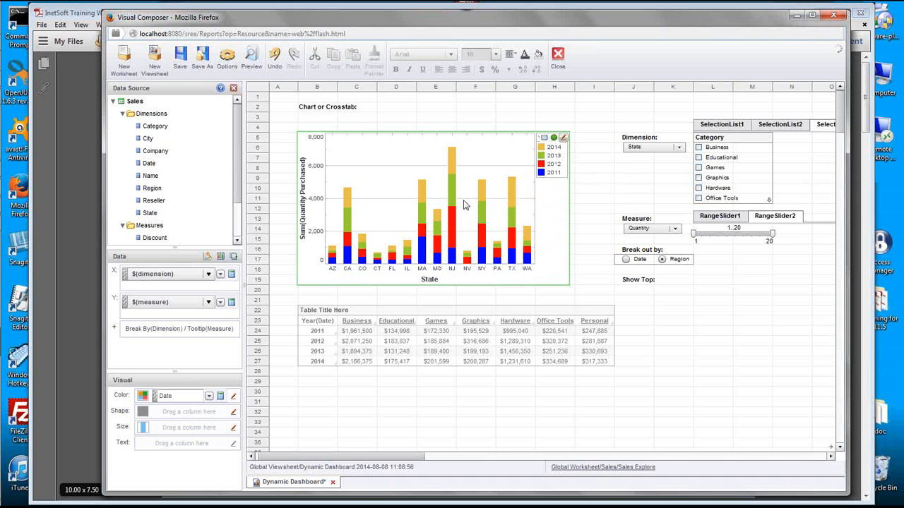
{"action": "left_click", "coordinate": [210, 396]}
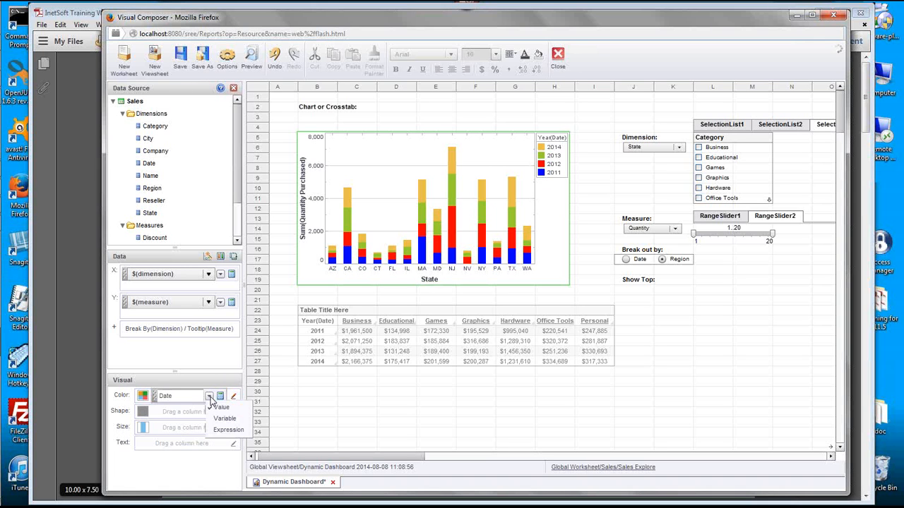
{"action": "left_click", "coordinate": [226, 418]}
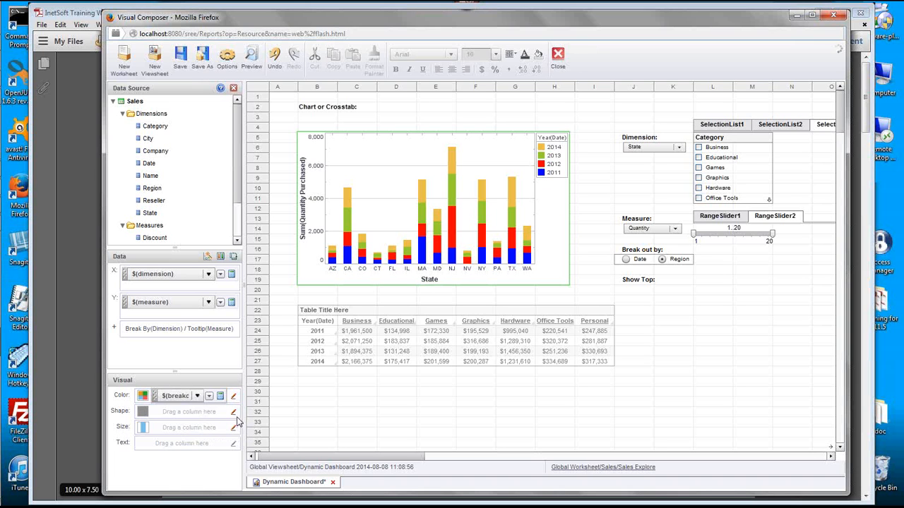
{"action": "left_click", "coordinate": [198, 398]}
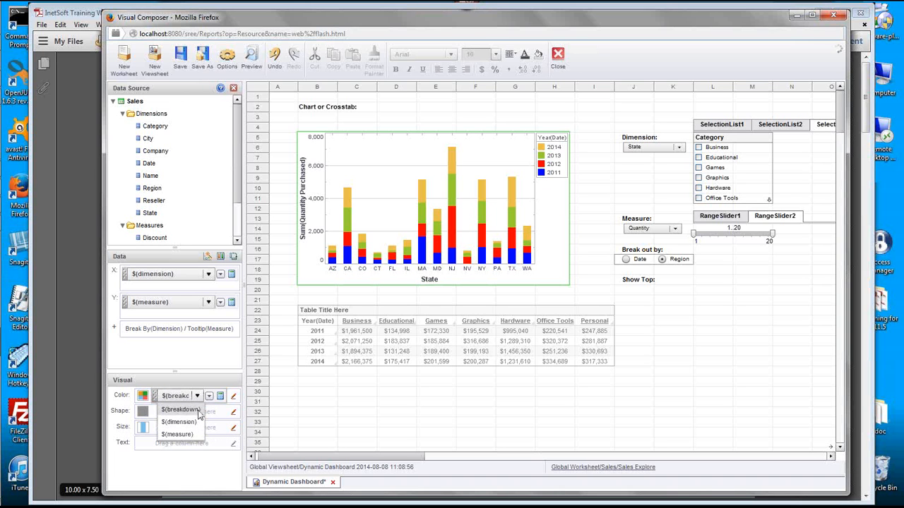
{"action": "left_click", "coordinate": [186, 410]}
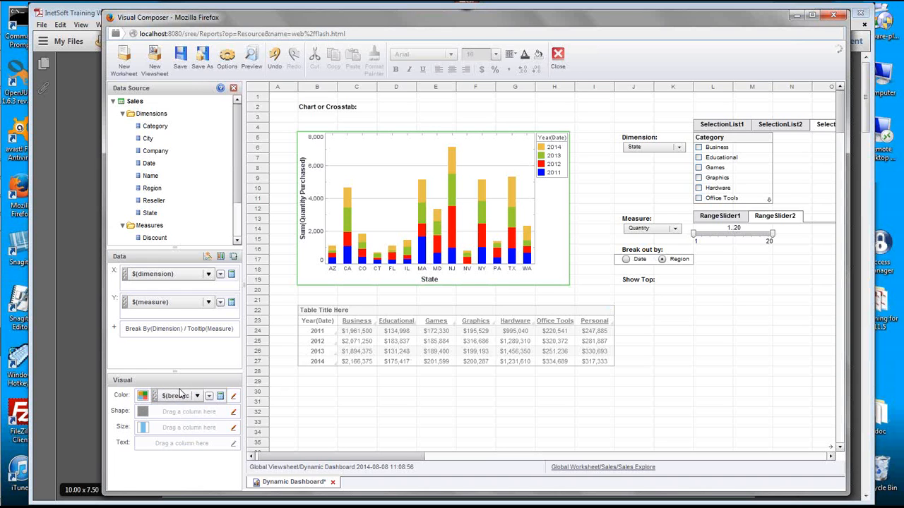
Test the chart's dynamic color breakdown by choosing Date and Region in turn under Break out by
{"action": "left_click", "coordinate": [627, 260]}
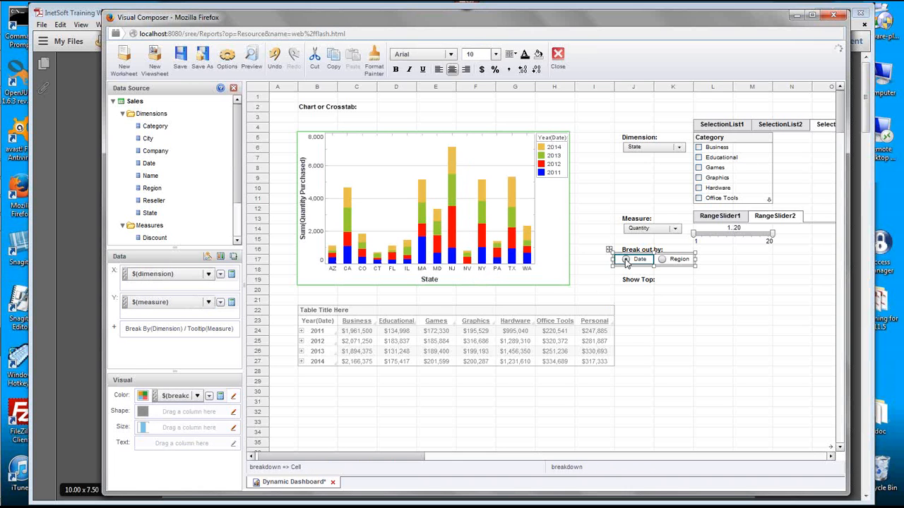
{"action": "left_click", "coordinate": [664, 261]}
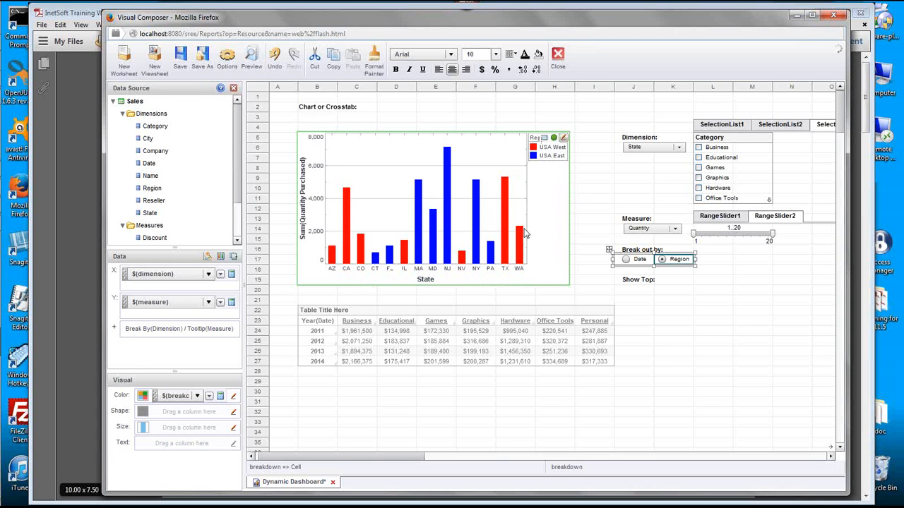
{"action": "mouse_move", "coordinate": [347, 238]}
Switch the Dimension combo box to Category and then Company to check the chart with the Region breakdown
{"action": "left_click", "coordinate": [678, 149]}
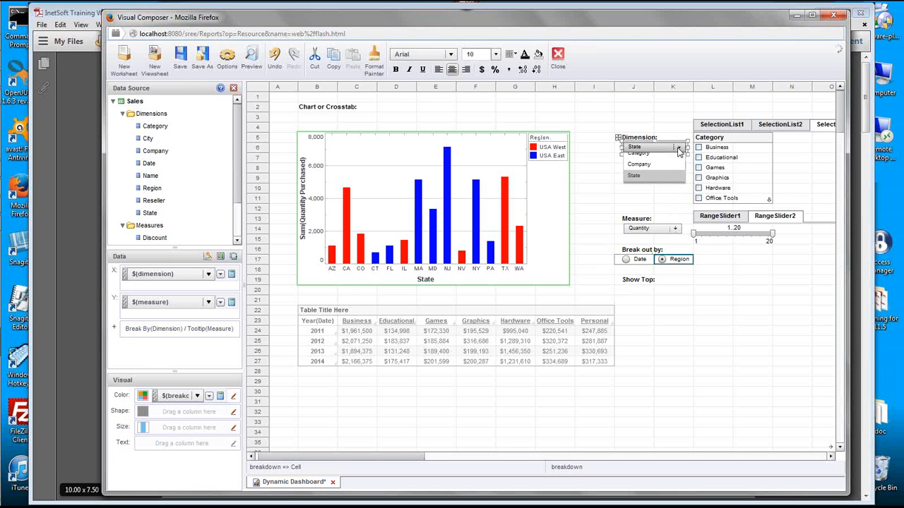
{"action": "left_click", "coordinate": [655, 160]}
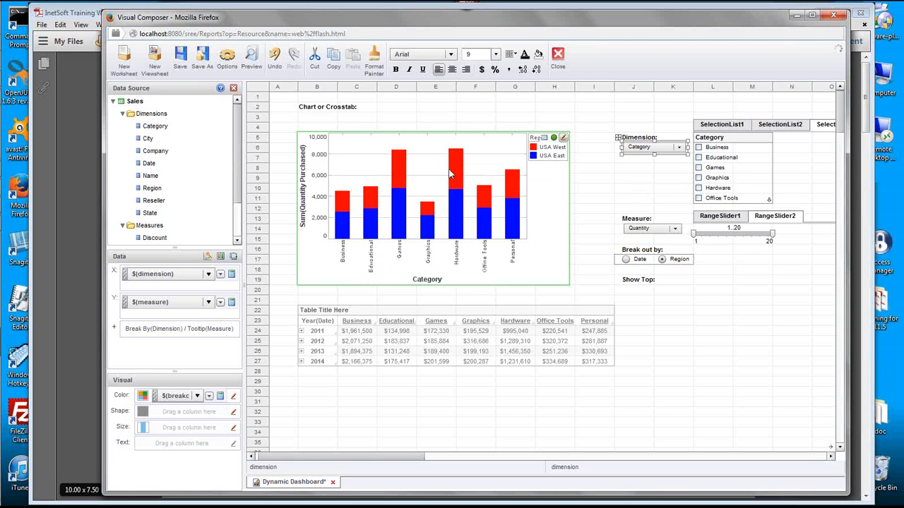
{"action": "mouse_move", "coordinate": [456, 172]}
{"action": "left_click", "coordinate": [674, 338]}
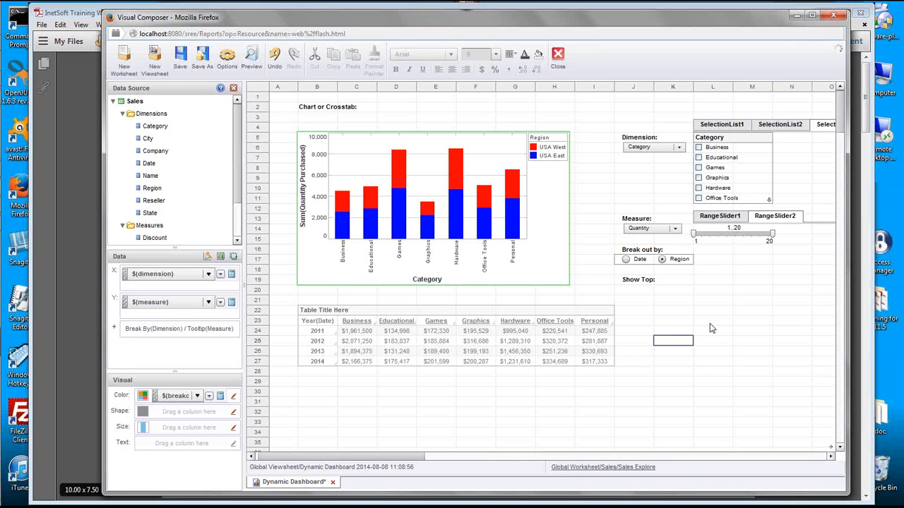
{"action": "left_click", "coordinate": [663, 148]}
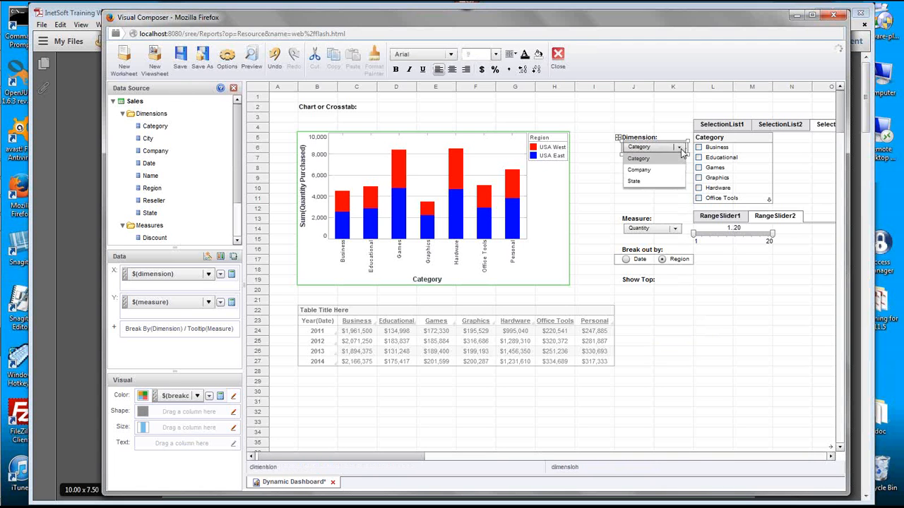
{"action": "left_click", "coordinate": [653, 170]}
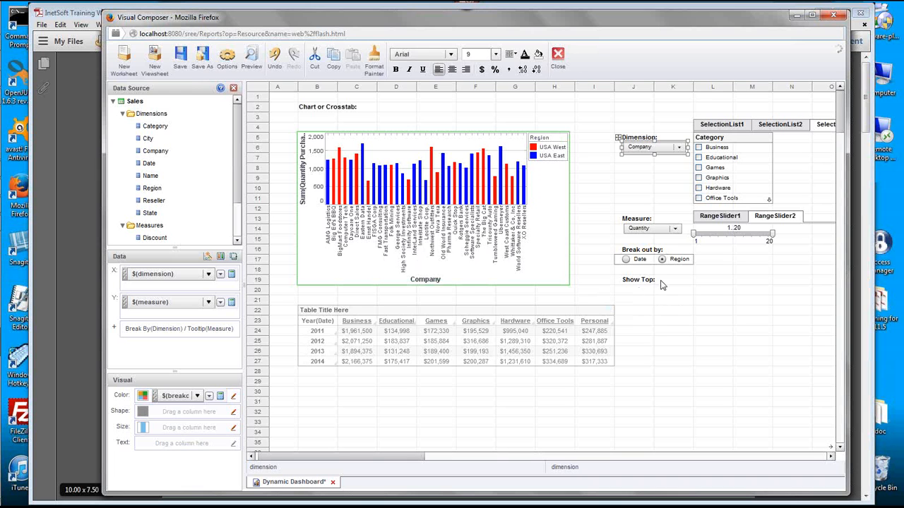
Add a RadioButton component to the dashboard directly beneath the Show Top: label
{"action": "left_click", "coordinate": [233, 87]}
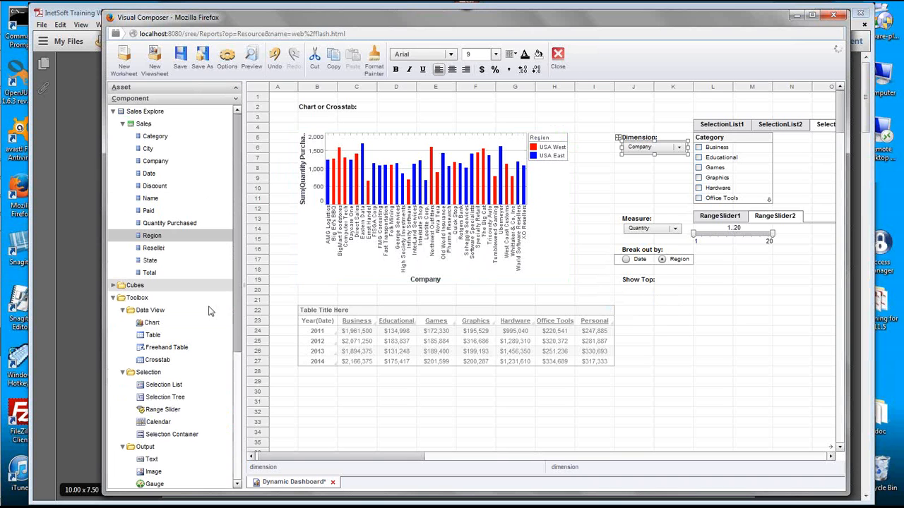
{"action": "left_click", "coordinate": [238, 460]}
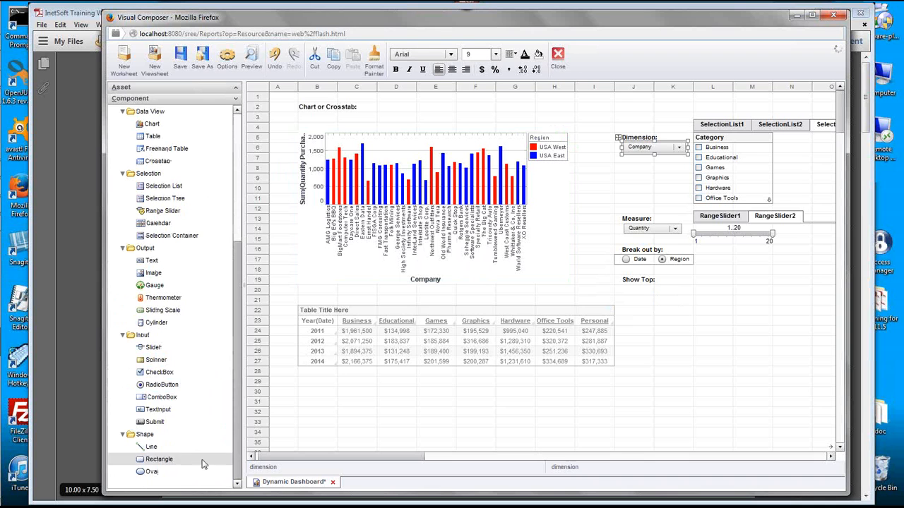
{"action": "left_click_drag", "start_coordinate": [179, 388], "coordinate": [640, 286]}
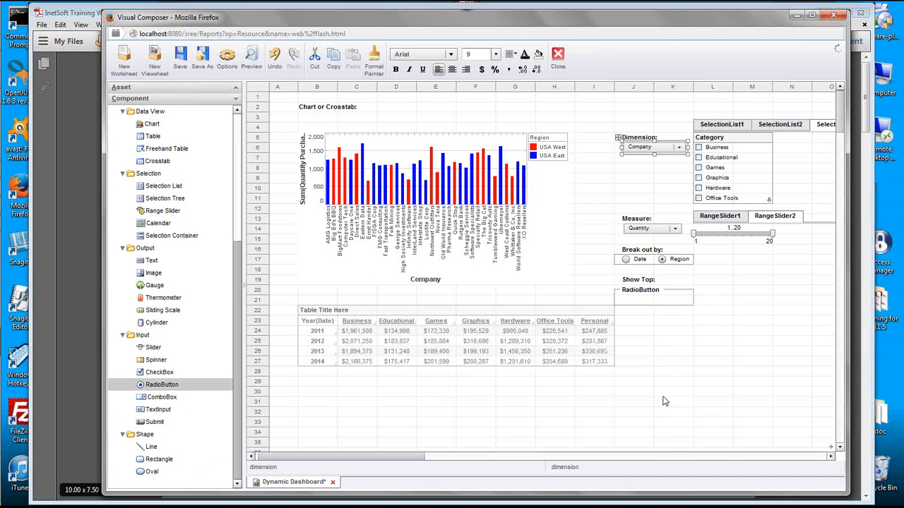
{"action": "left_click", "coordinate": [680, 297]}
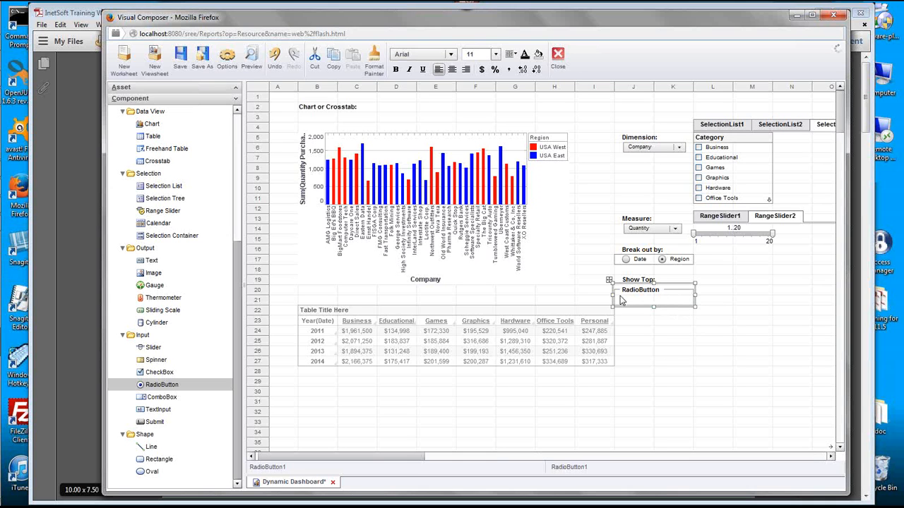
Give the new radio button group an embedded value list of 5, 10 and 15 with matching labels
{"action": "right_click", "coordinate": [673, 298]}
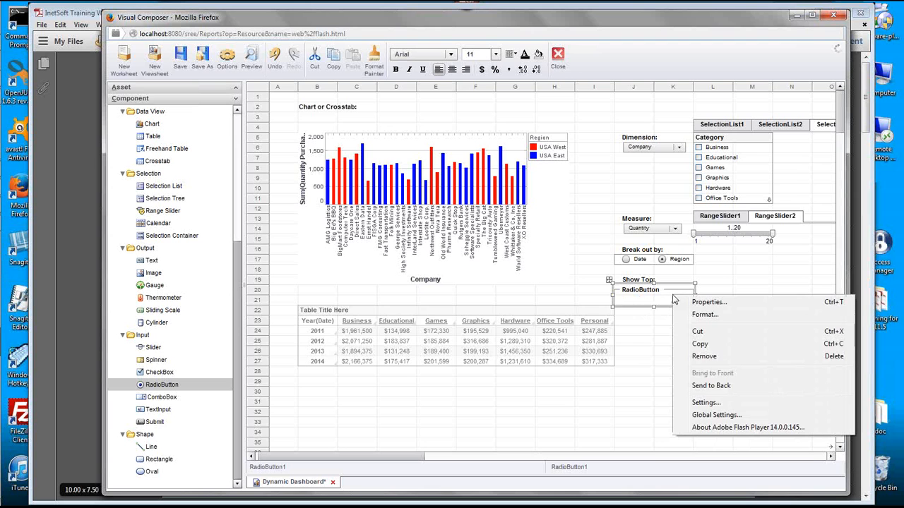
{"action": "left_click", "coordinate": [717, 304]}
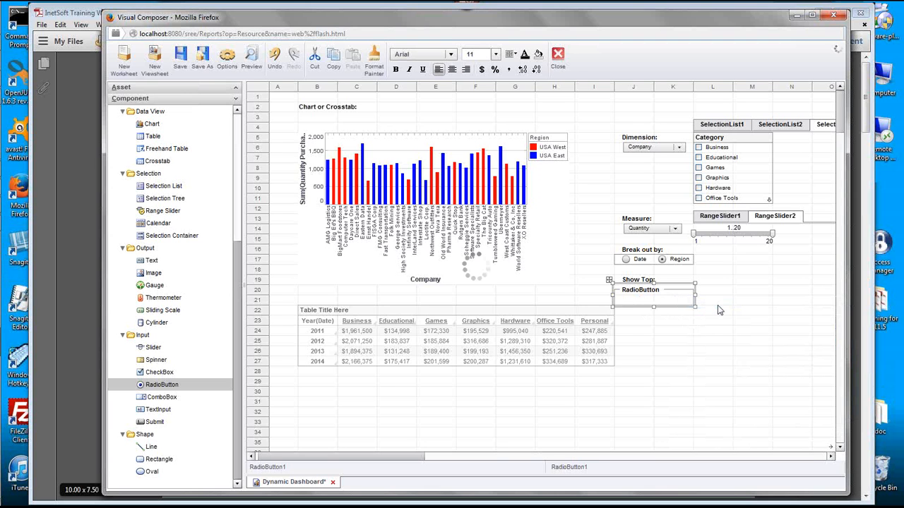
{"action": "left_click", "coordinate": [403, 280]}
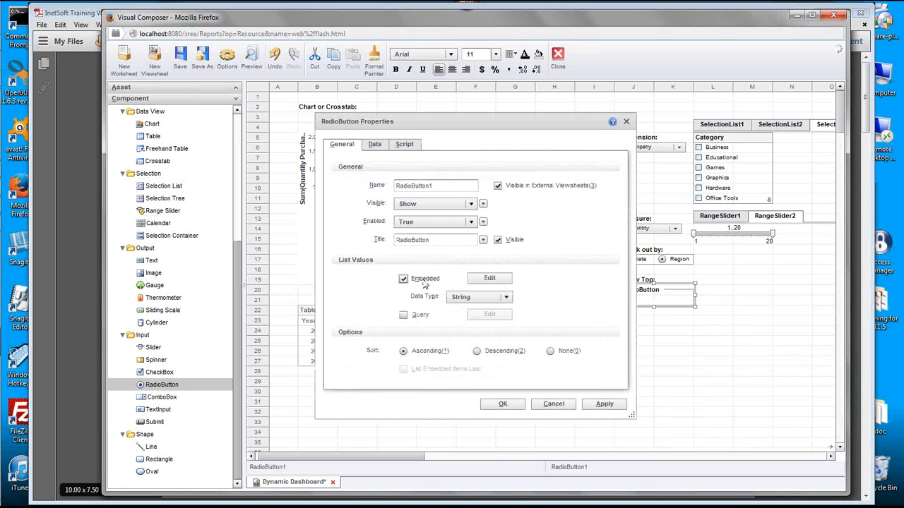
{"action": "left_click", "coordinate": [505, 279]}
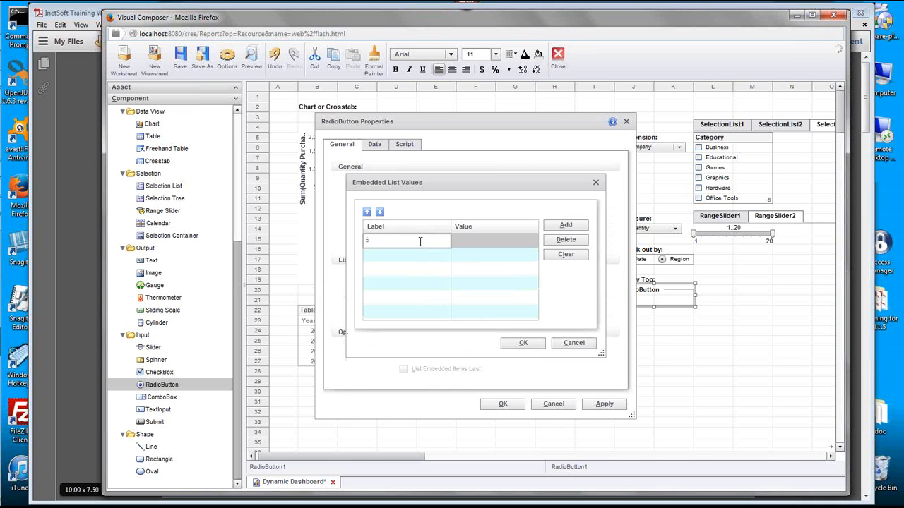
{"action": "key", "text": "Tab"}
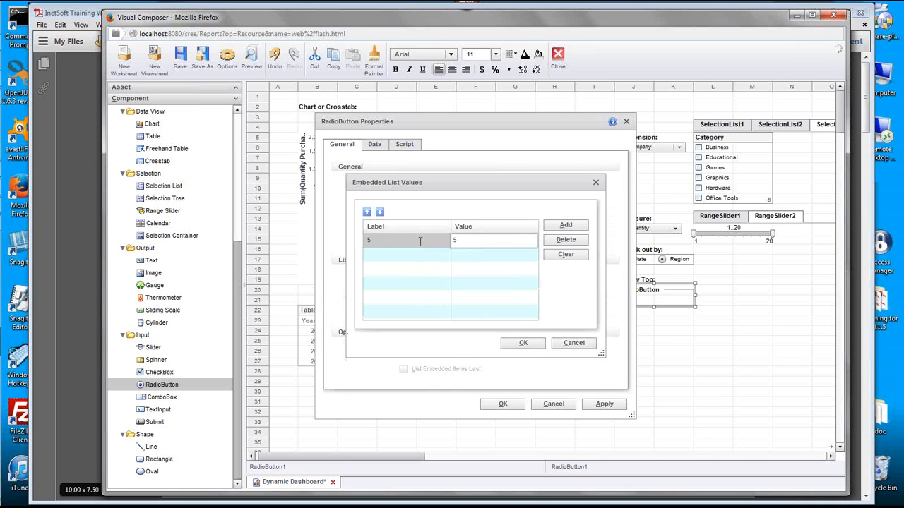
{"action": "key", "text": "Tab"}
{"action": "key", "text": "Tab"}
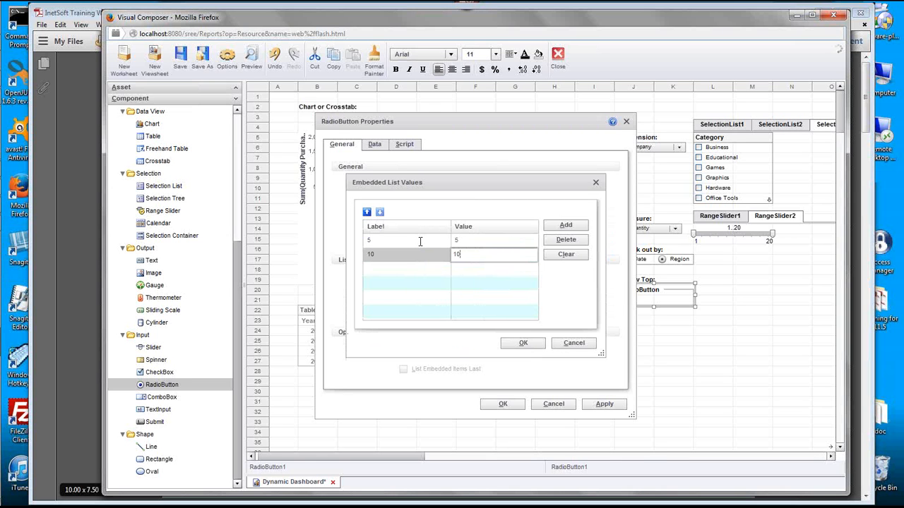
{"action": "key", "text": "Tab"}
{"action": "key", "text": "Tab"}
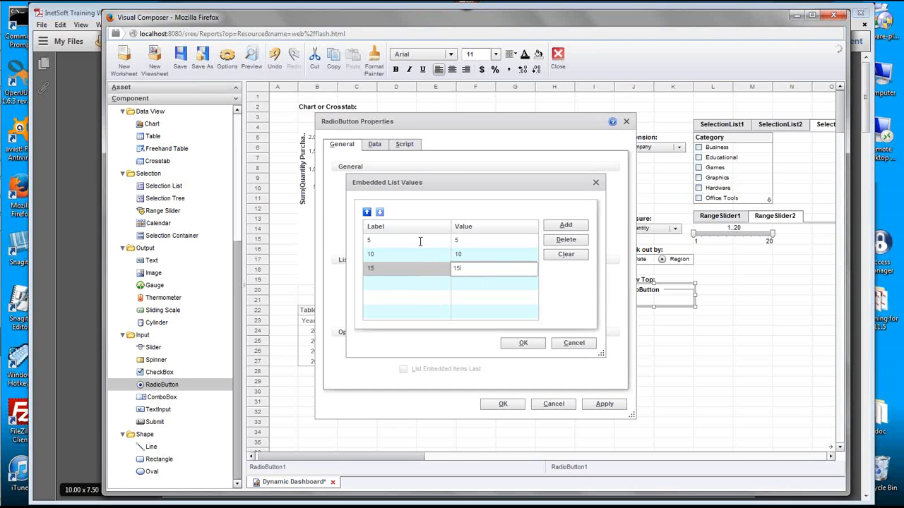
{"action": "left_click", "coordinate": [584, 312]}
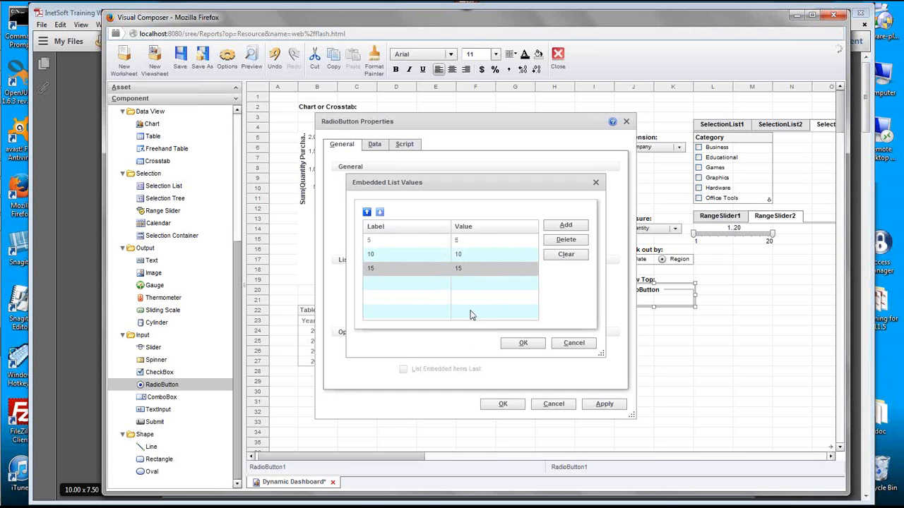
{"action": "left_click", "coordinate": [539, 346]}
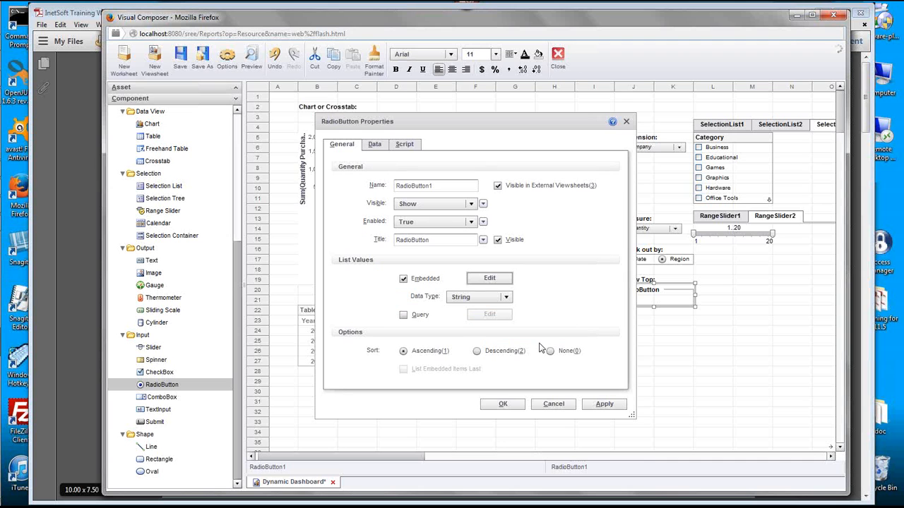
Rename the Show Top radio button group as topN in its properties and apply the change
{"action": "double_click", "coordinate": [416, 187]}
{"action": "type", "text": "topN"}
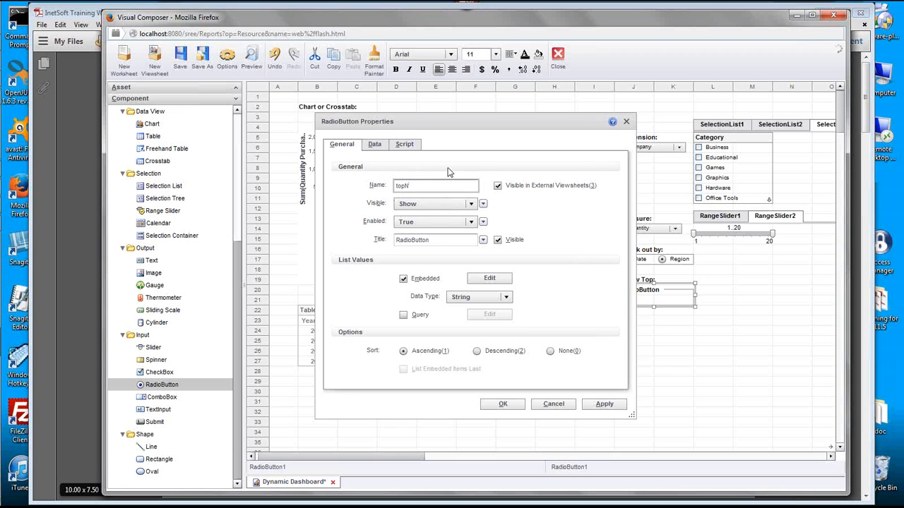
{"action": "left_click", "coordinate": [503, 403]}
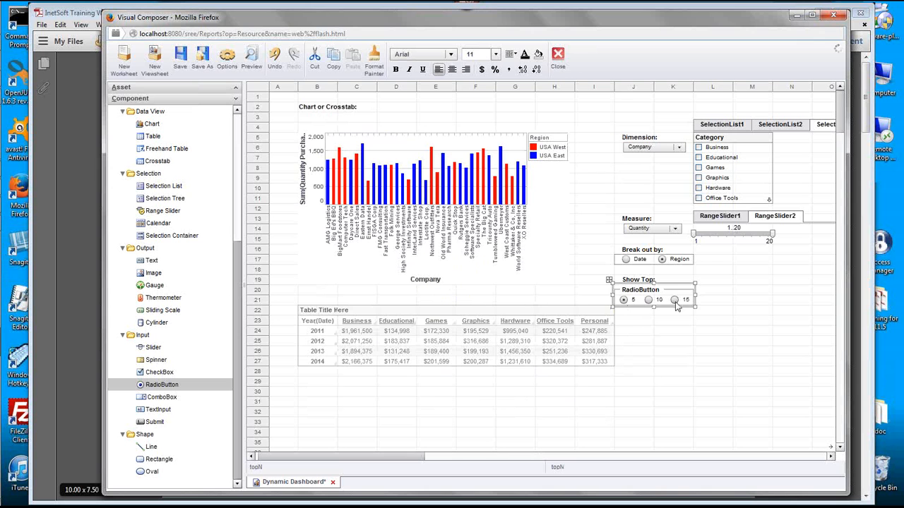
Hide the topN radio button group's title and shrink the group to a single row
{"action": "right_click", "coordinate": [674, 291]}
{"action": "left_click", "coordinate": [699, 296]}
{"action": "left_click", "coordinate": [497, 240]}
{"action": "left_click", "coordinate": [503, 404]}
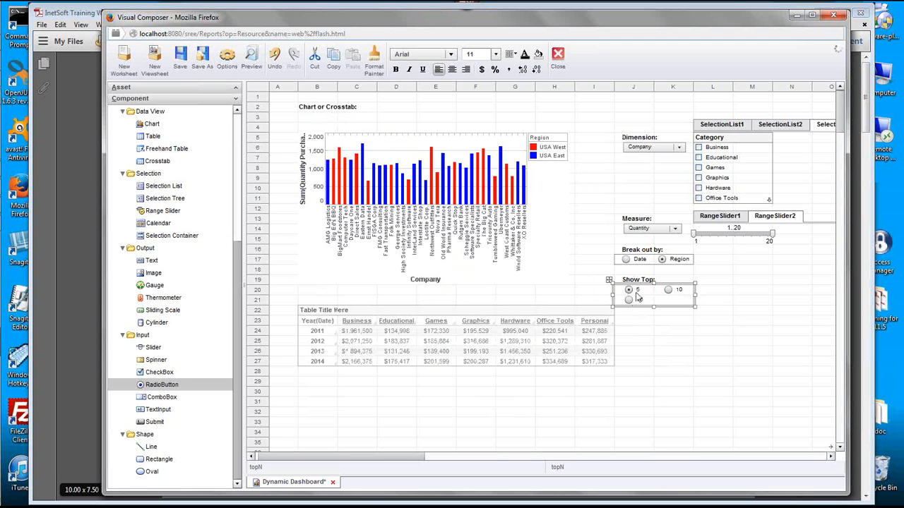
{"action": "left_click_drag", "start_coordinate": [654, 308], "coordinate": [654, 302]}
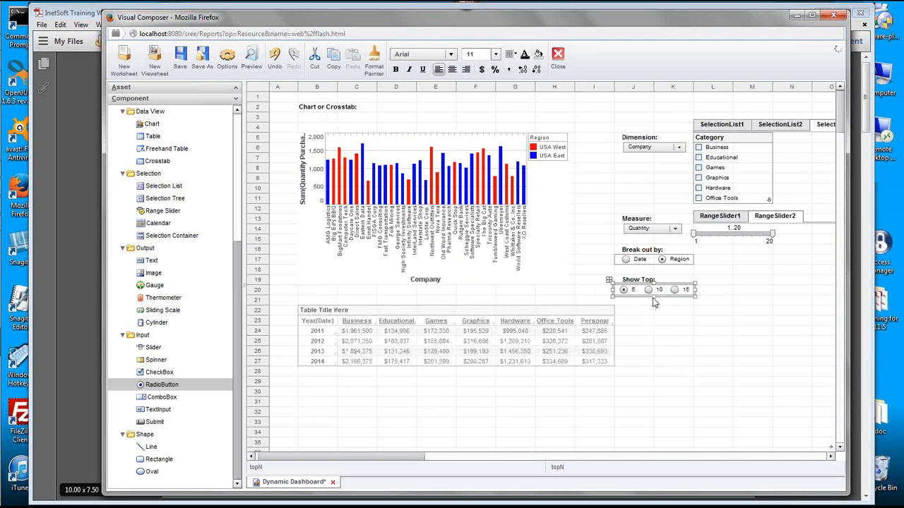
{"action": "left_click", "coordinate": [662, 320]}
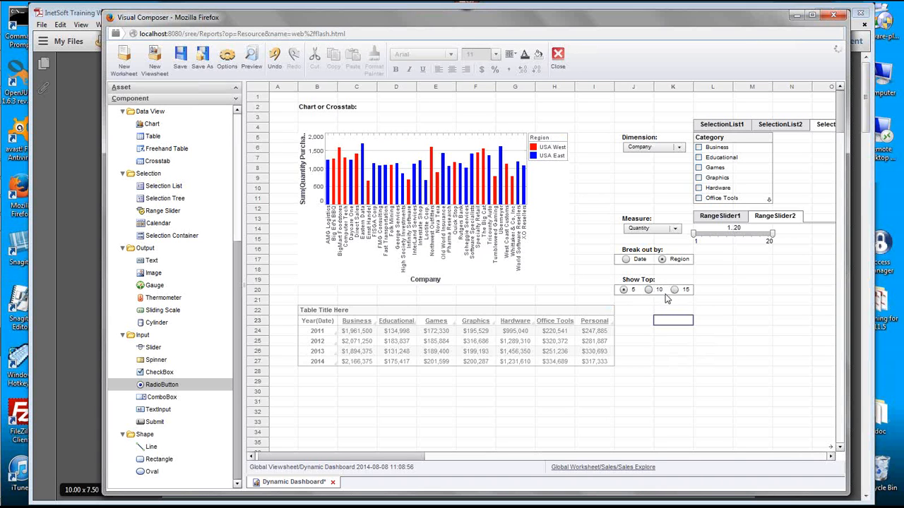
Edit the chart and set the X dimension's ranking to Top, with its count taken from the variable $(topN)
{"action": "left_click", "coordinate": [565, 153]}
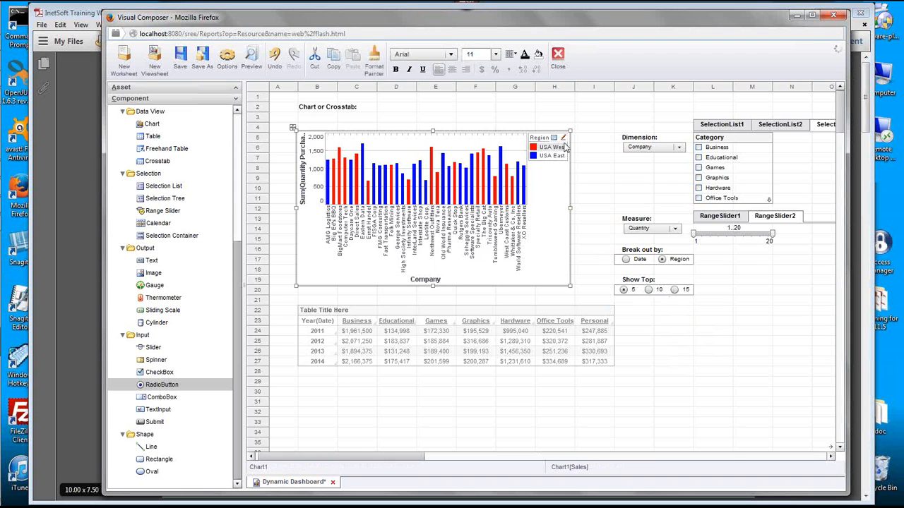
{"action": "left_click", "coordinate": [563, 138]}
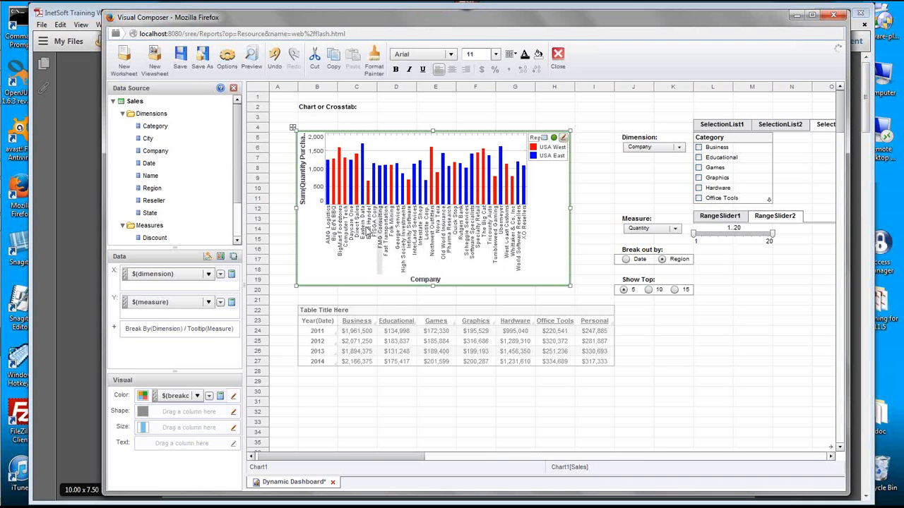
{"action": "left_click", "coordinate": [232, 275]}
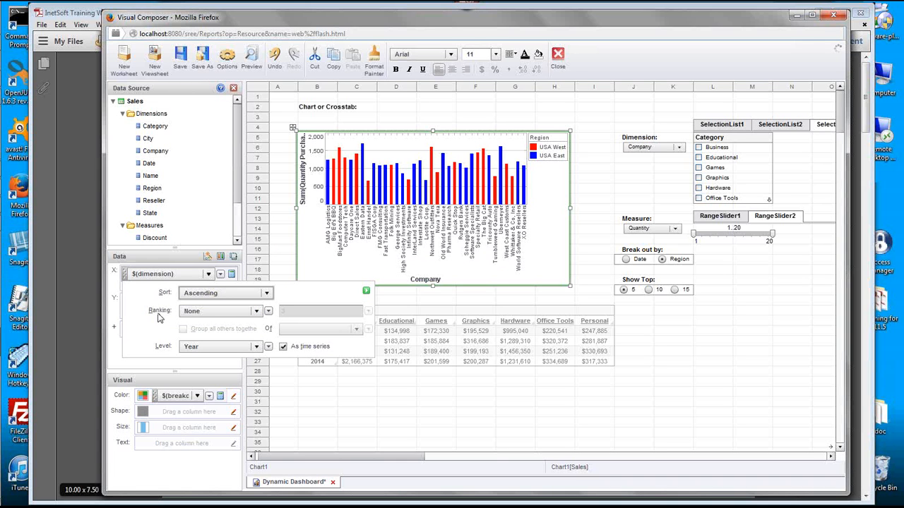
{"action": "left_click", "coordinate": [257, 311]}
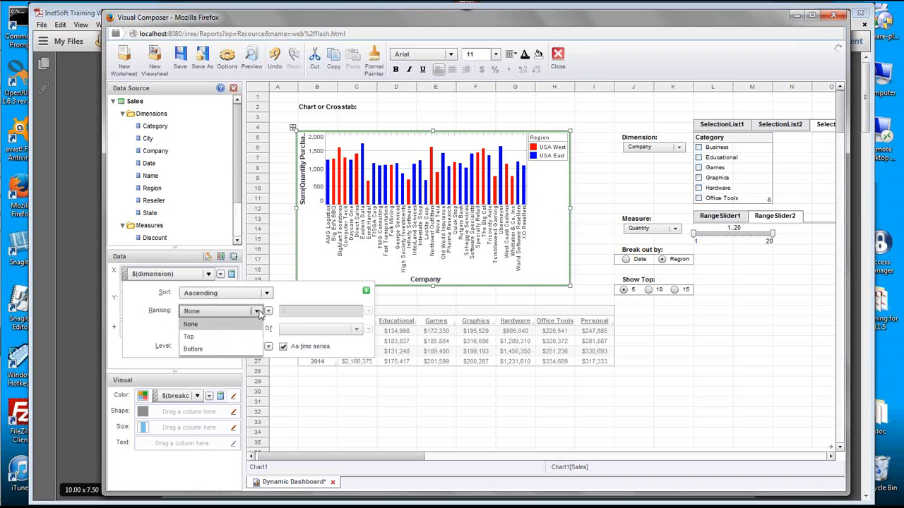
{"action": "left_click", "coordinate": [218, 336]}
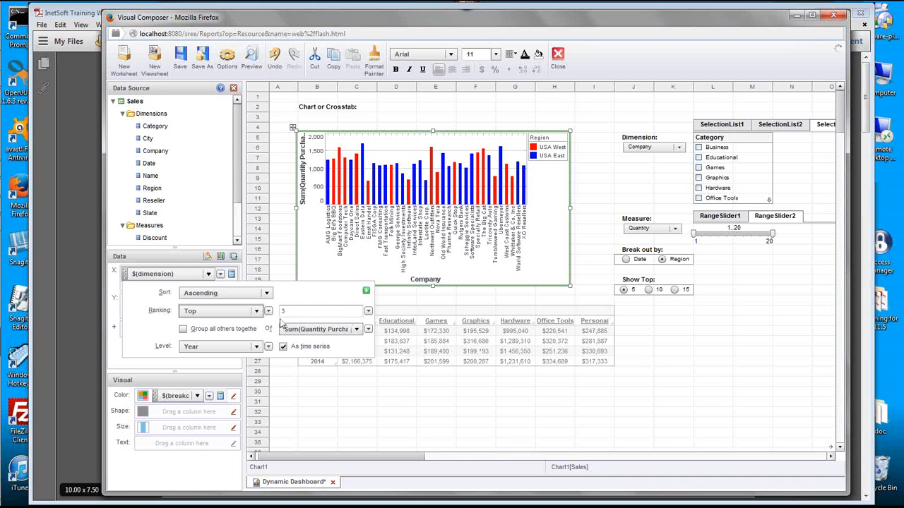
{"action": "left_click", "coordinate": [368, 311]}
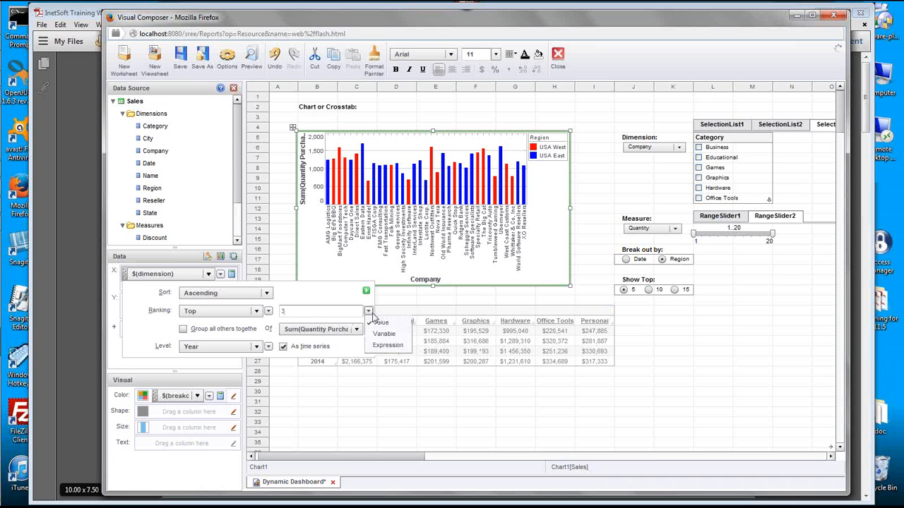
{"action": "left_click", "coordinate": [384, 333]}
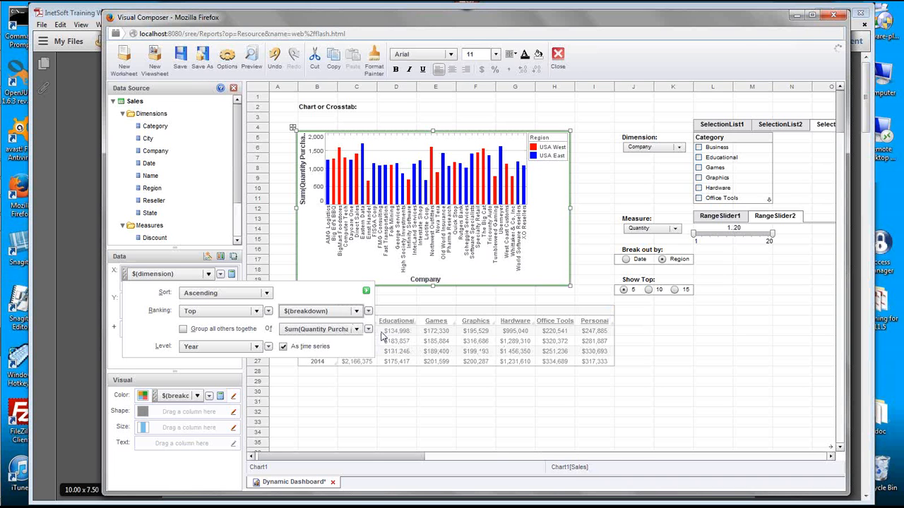
{"action": "left_click", "coordinate": [350, 312]}
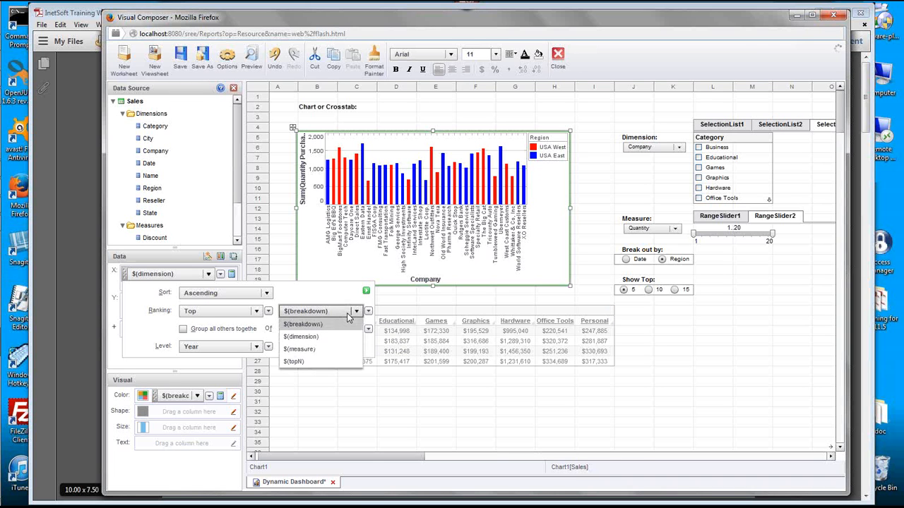
{"action": "left_click", "coordinate": [309, 360]}
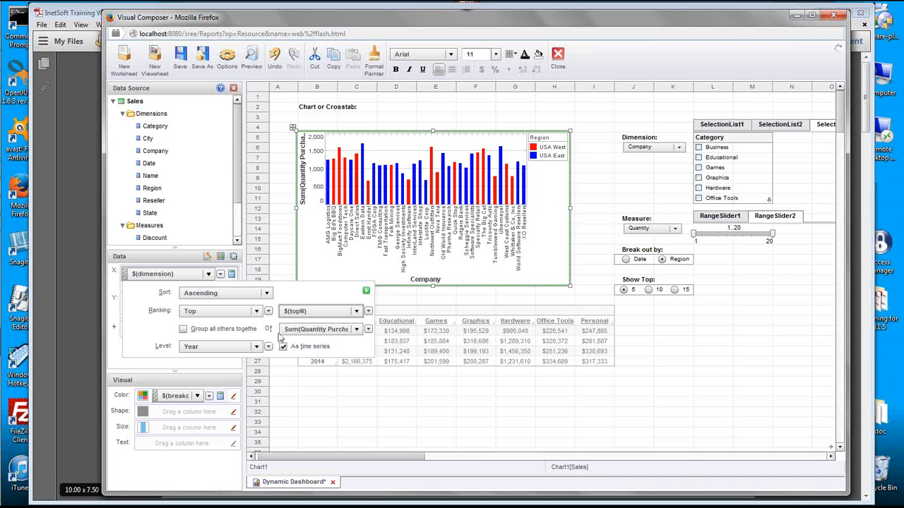
Base the X dimension's top ranking on the variable $(measure) and apply it to the chart
{"action": "left_click", "coordinate": [368, 330]}
{"action": "left_click", "coordinate": [394, 356]}
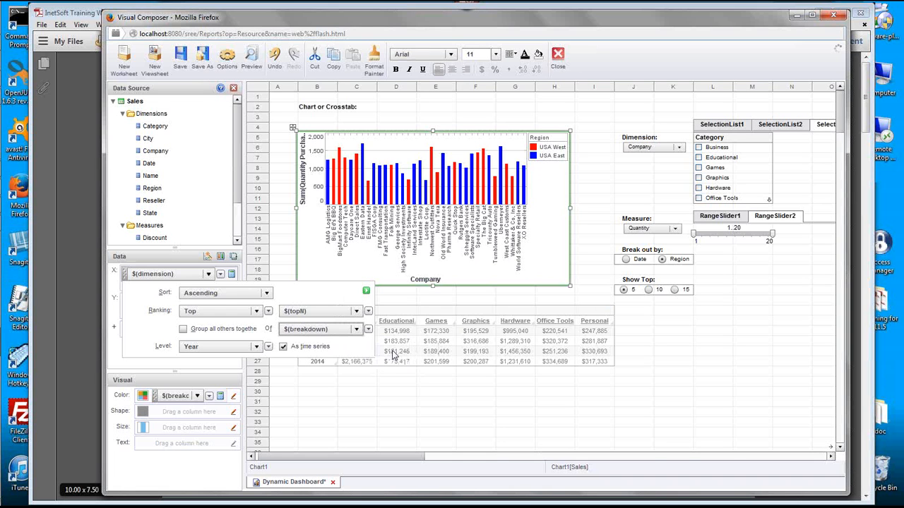
{"action": "left_click", "coordinate": [357, 331]}
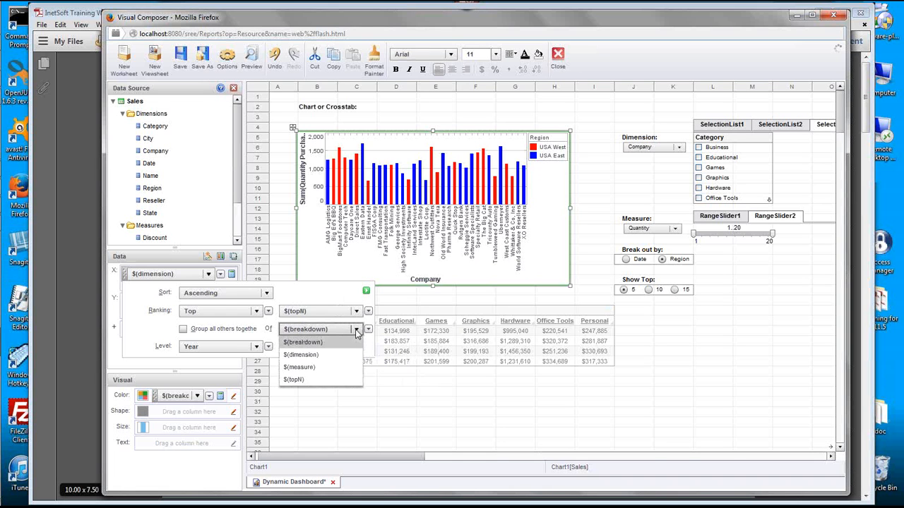
{"action": "left_click", "coordinate": [319, 367]}
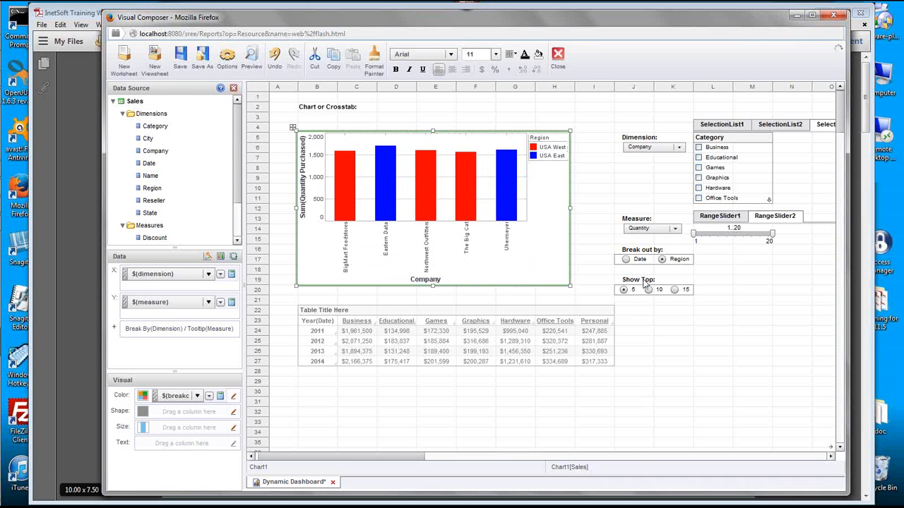
Test the chart's ranking with Show Top 5 and 10, using Measure Total and Dimension State
{"action": "left_click", "coordinate": [623, 289]}
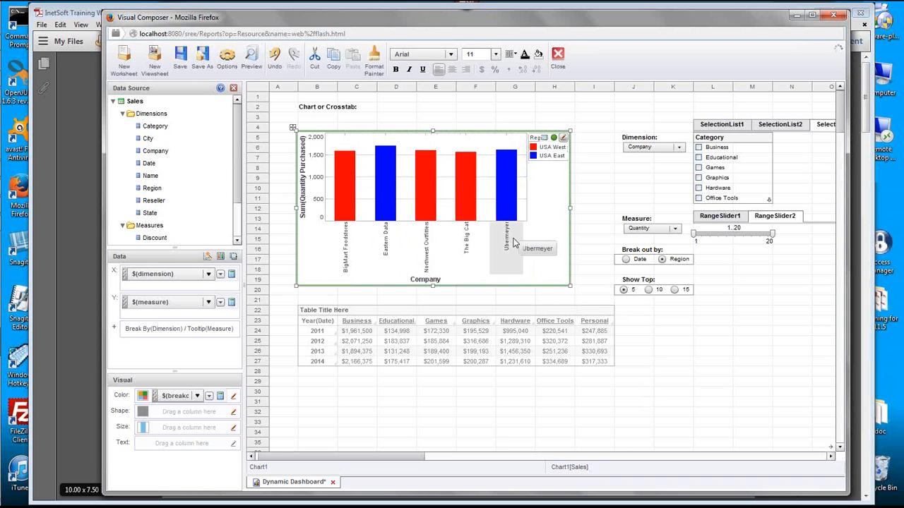
{"action": "left_click", "coordinate": [648, 289]}
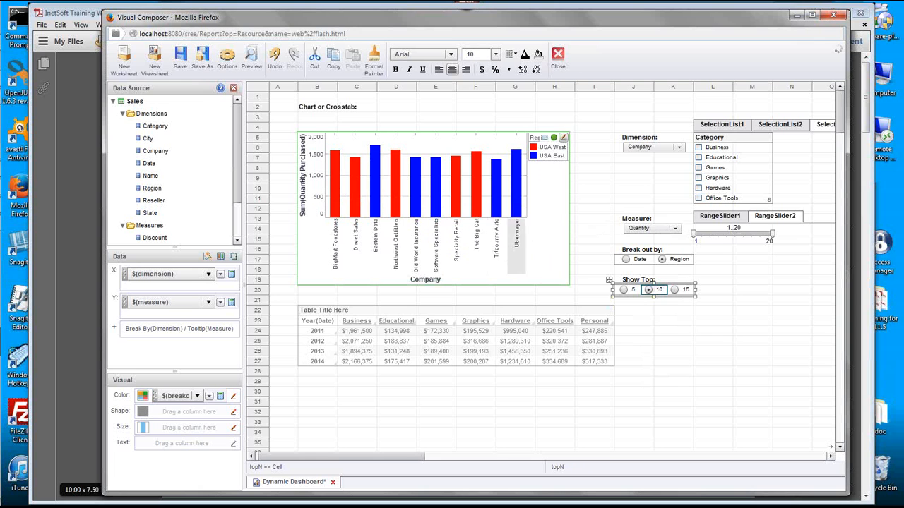
{"action": "left_click", "coordinate": [656, 228]}
{"action": "left_click", "coordinate": [658, 250]}
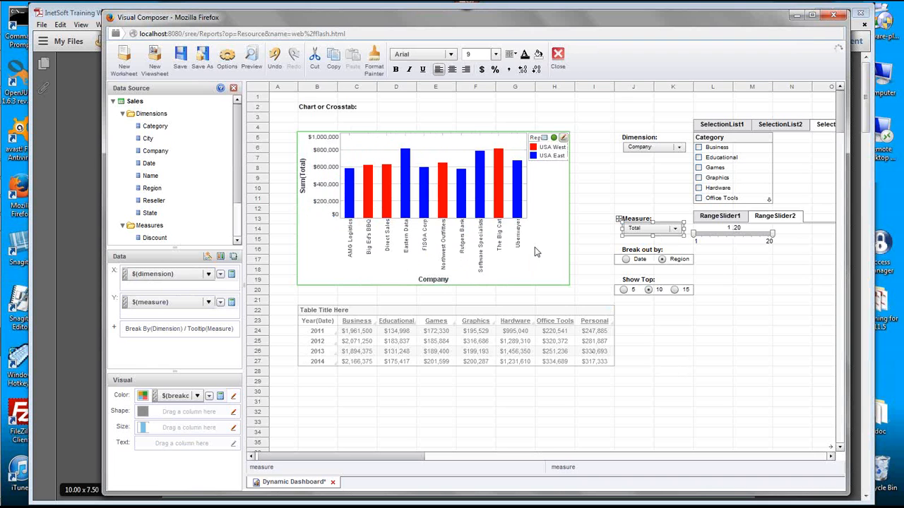
{"action": "left_click", "coordinate": [656, 147]}
{"action": "left_click", "coordinate": [652, 179]}
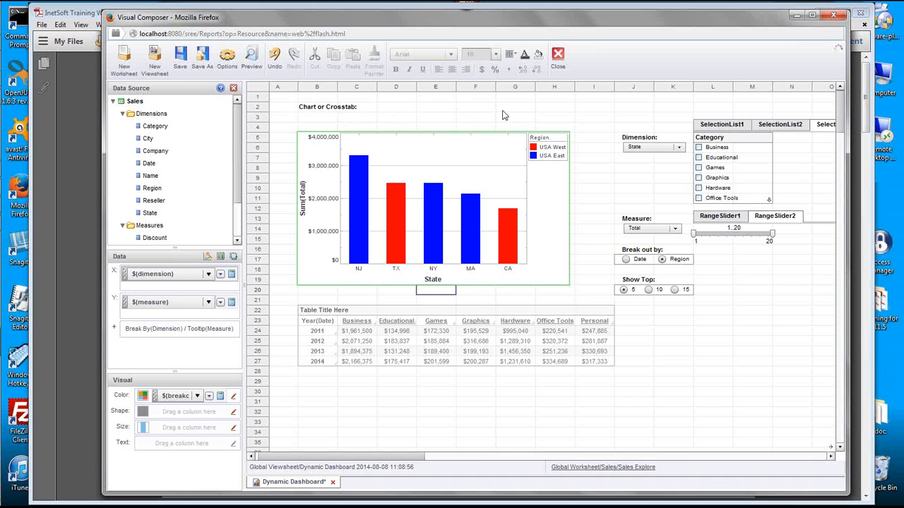
Edit the crosstab below the chart and replace its Date row header with the variable $(breakdown)
{"action": "mouse_move", "coordinate": [465, 345]}
{"action": "left_click", "coordinate": [420, 312]}
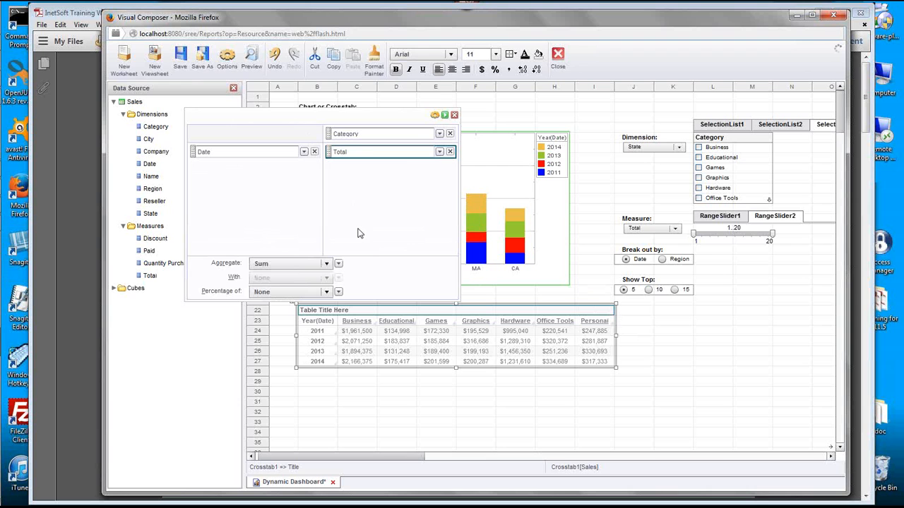
{"action": "left_click", "coordinate": [249, 154]}
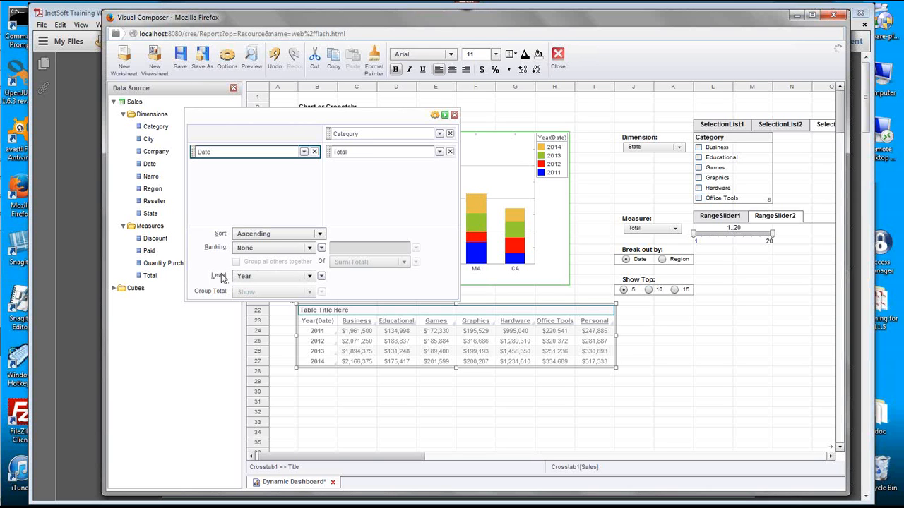
{"action": "left_click", "coordinate": [321, 277]}
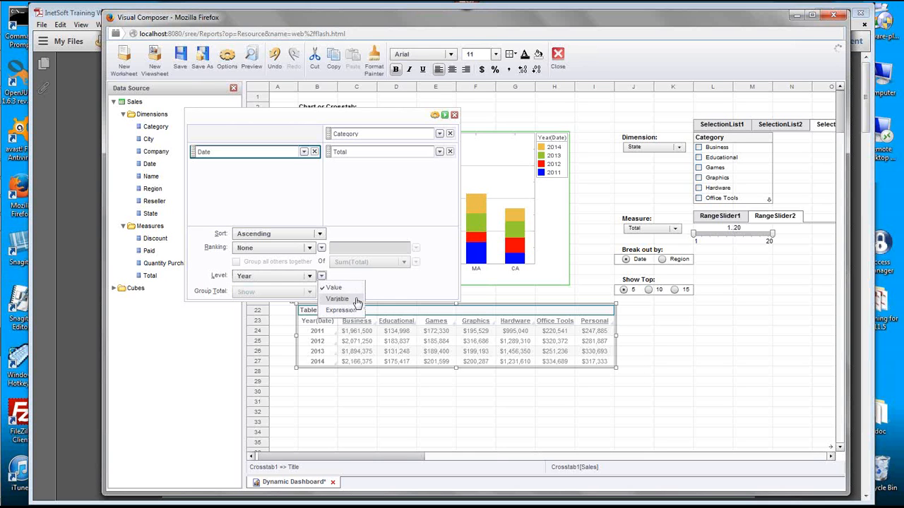
{"action": "left_click", "coordinate": [200, 254]}
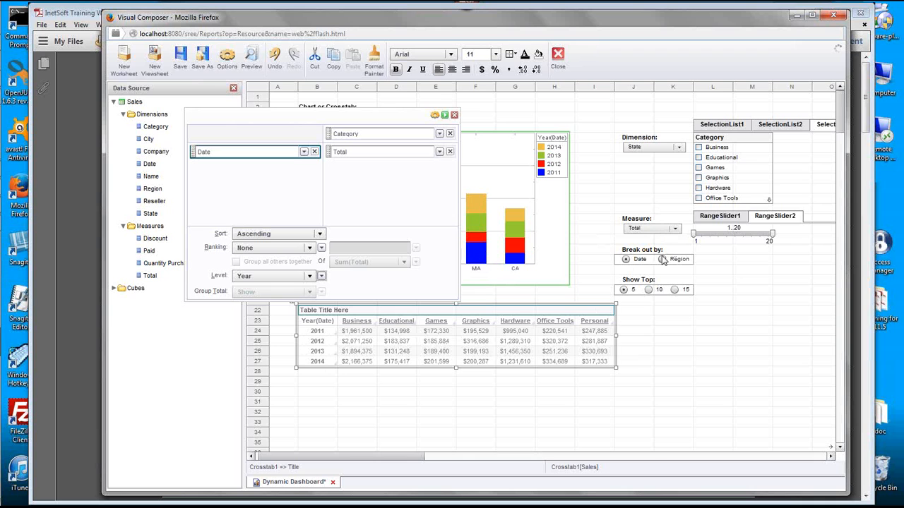
{"action": "left_click", "coordinate": [304, 154]}
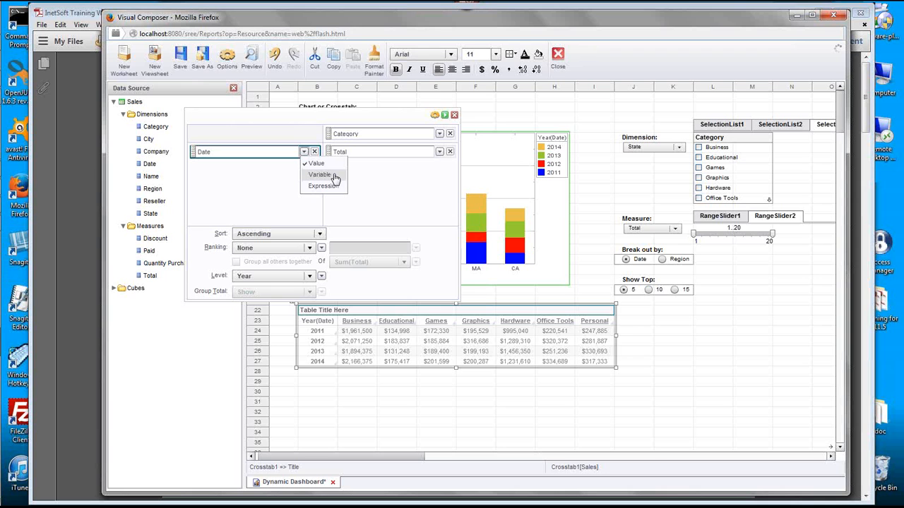
{"action": "left_click", "coordinate": [335, 177]}
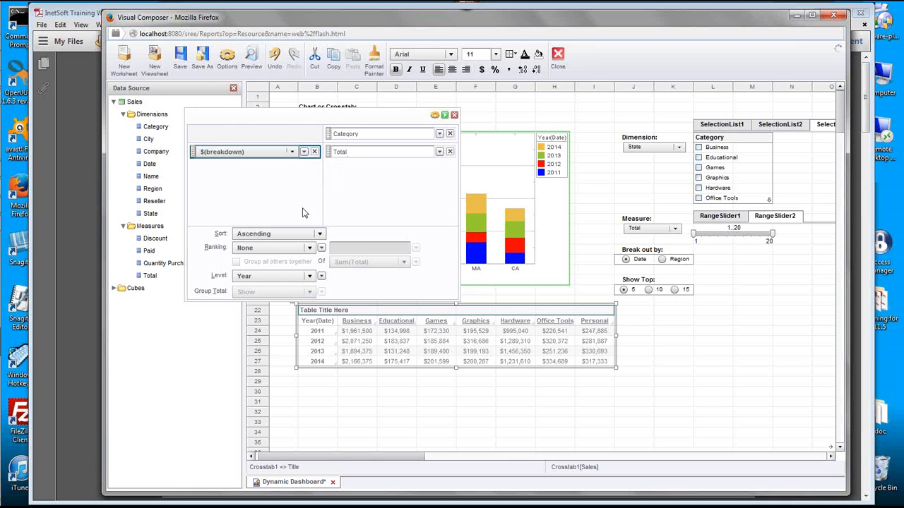
{"action": "left_click", "coordinate": [290, 153]}
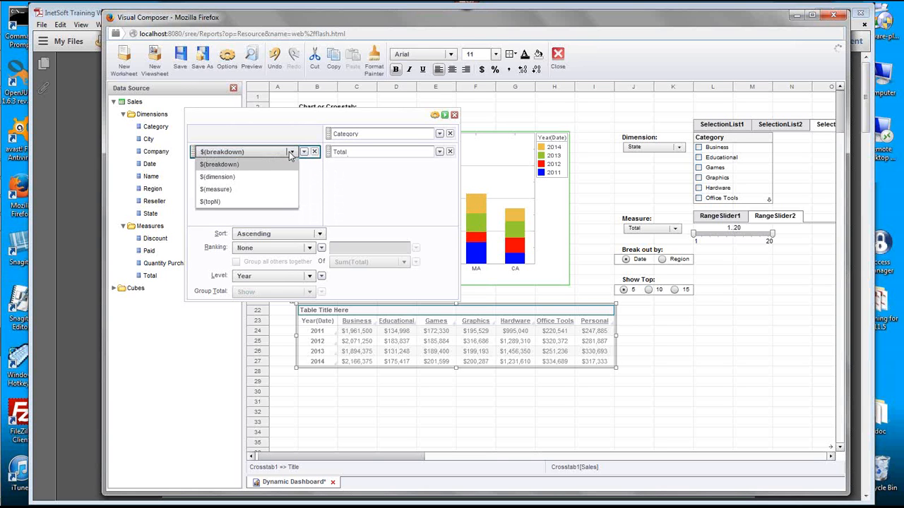
{"action": "left_click", "coordinate": [252, 164]}
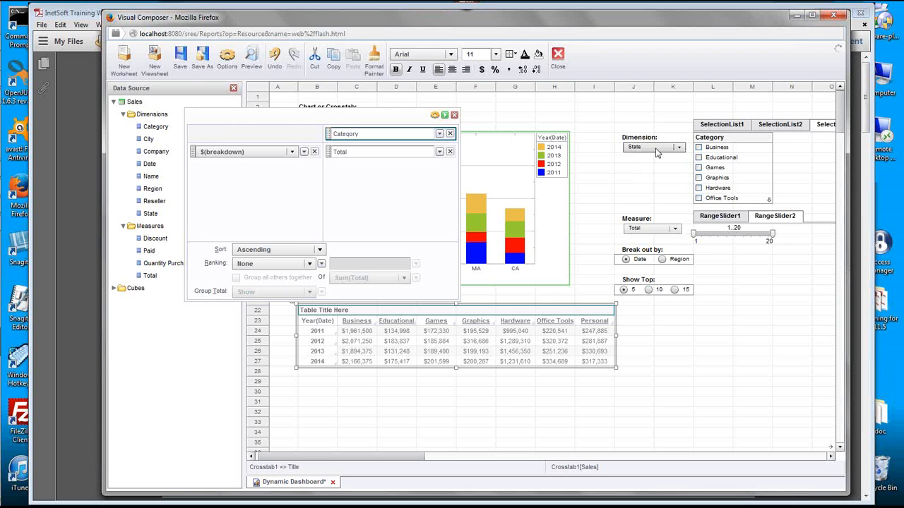
Replace the crosstab's Category column header with the variable $(dimension)
{"action": "left_click", "coordinate": [439, 134]}
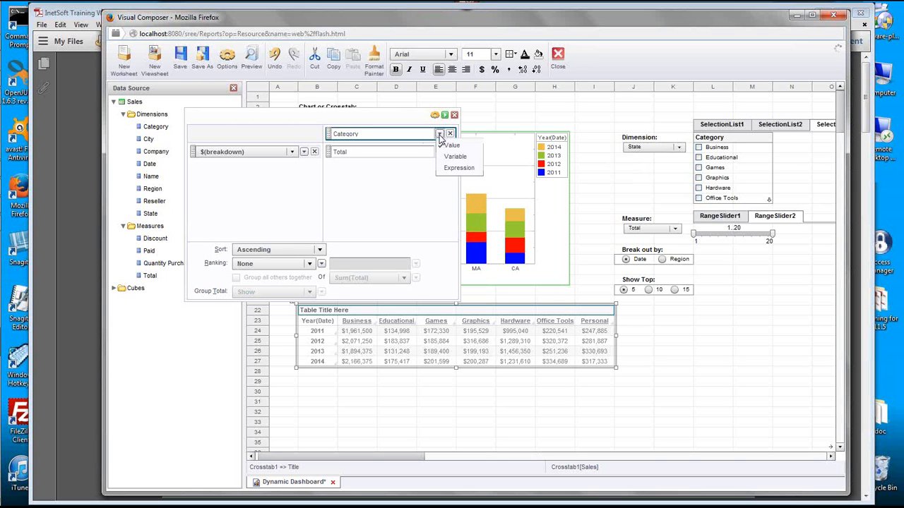
{"action": "left_click", "coordinate": [456, 156]}
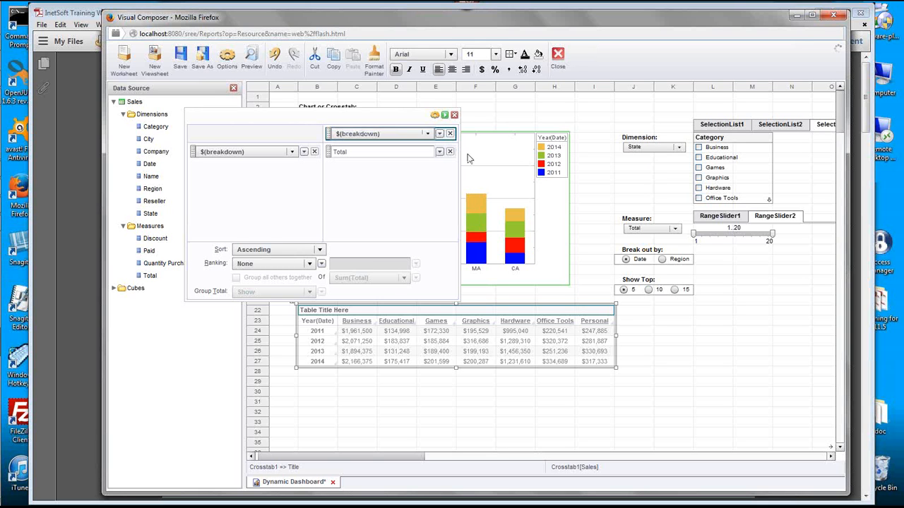
{"action": "left_click", "coordinate": [427, 133]}
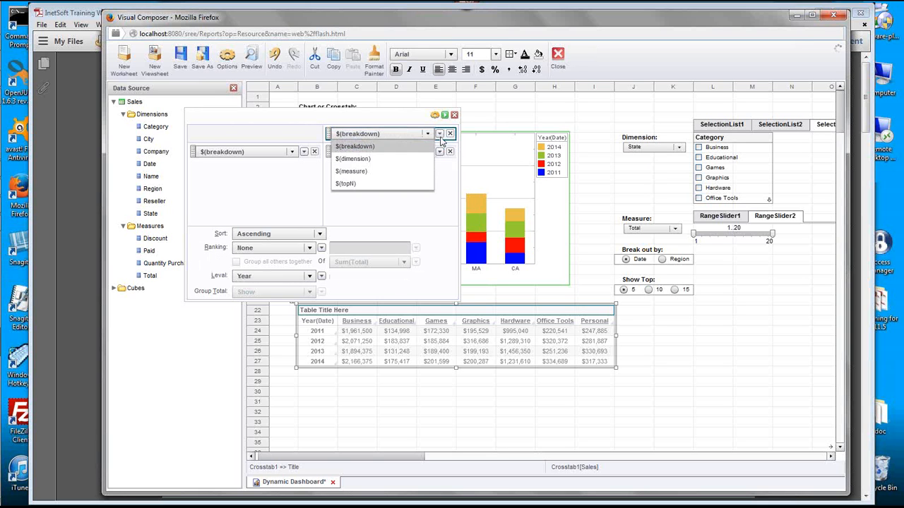
{"action": "left_click", "coordinate": [393, 159]}
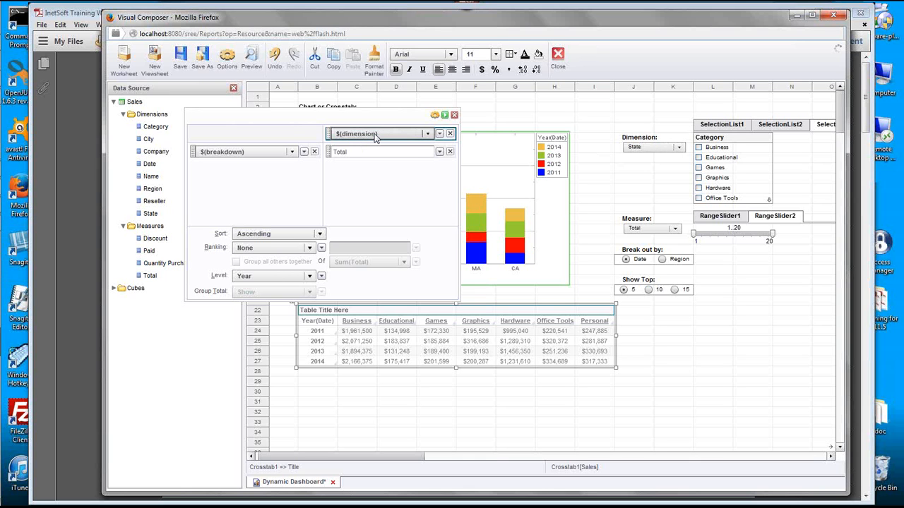
Replace the crosstab's Total measure with the variable $(measure)
{"action": "left_click", "coordinate": [368, 153]}
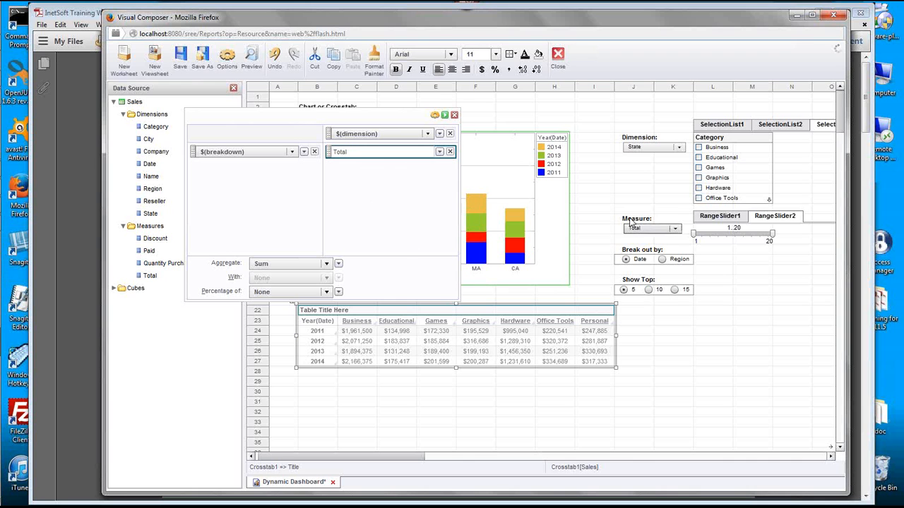
{"action": "left_click", "coordinate": [439, 153]}
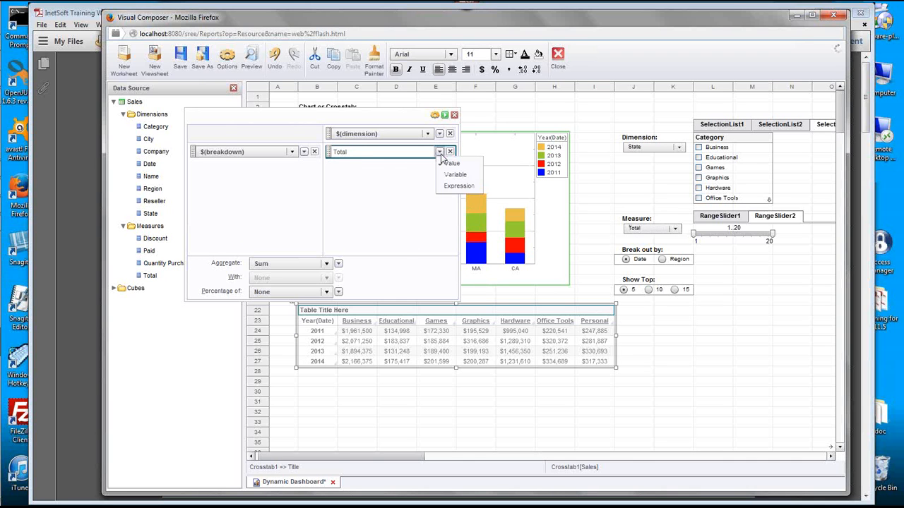
{"action": "left_click", "coordinate": [456, 174]}
{"action": "left_click", "coordinate": [428, 152]}
{"action": "left_click", "coordinate": [387, 190]}
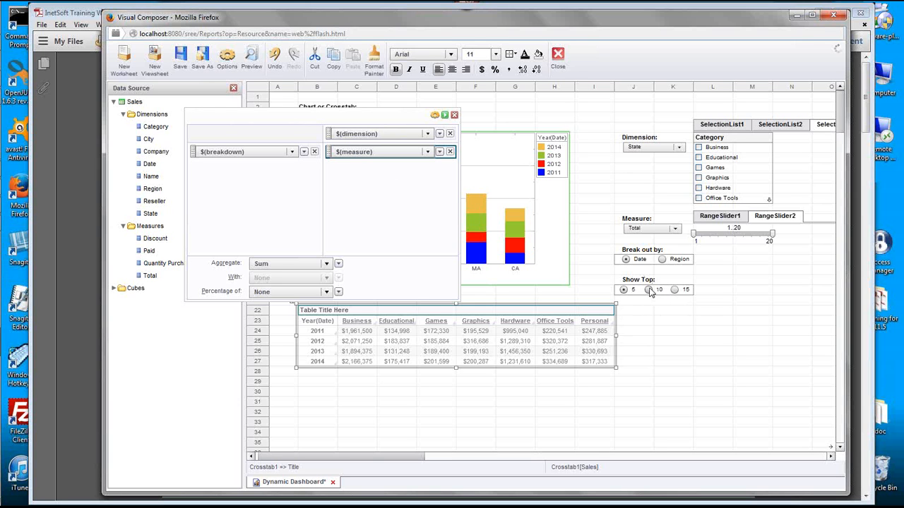
Set the ranking of the crosstab's $(dimension) column header to Top, with its count taken from the variable $(topN)
{"action": "left_click", "coordinate": [381, 135]}
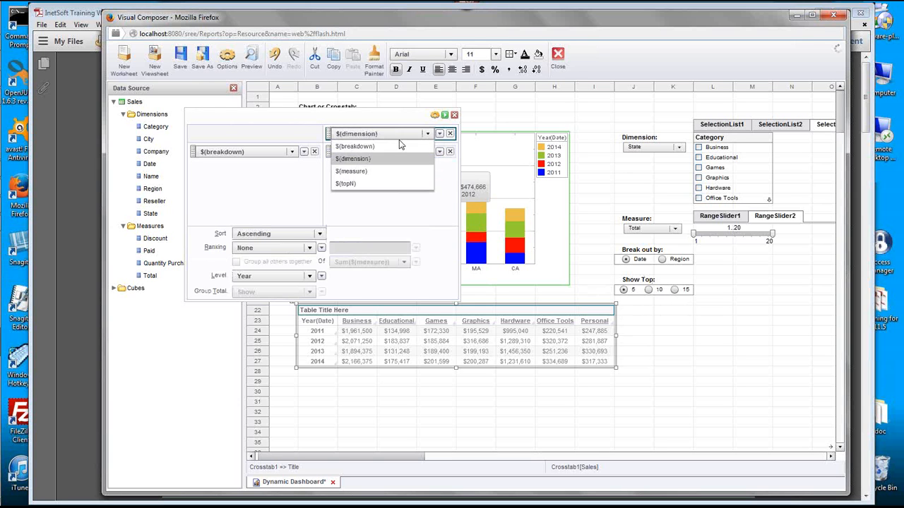
{"action": "left_click", "coordinate": [394, 138]}
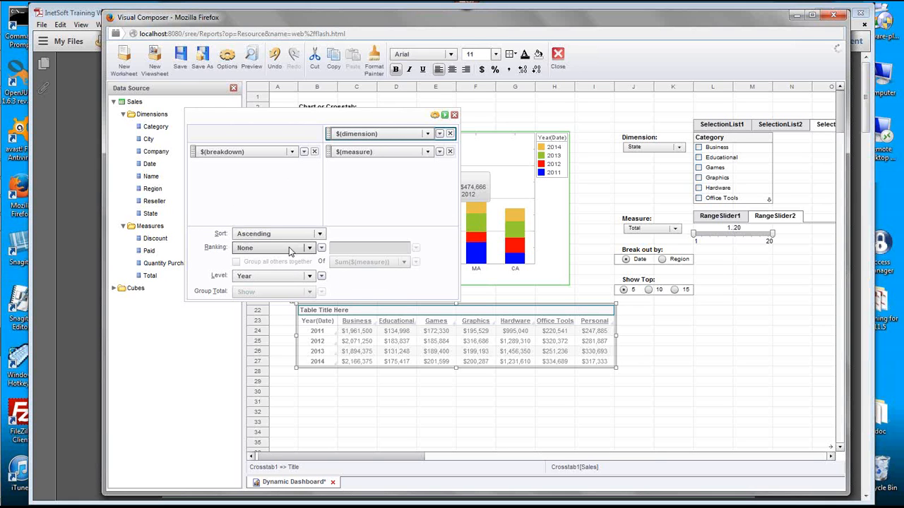
{"action": "left_click", "coordinate": [309, 248]}
{"action": "left_click", "coordinate": [266, 274]}
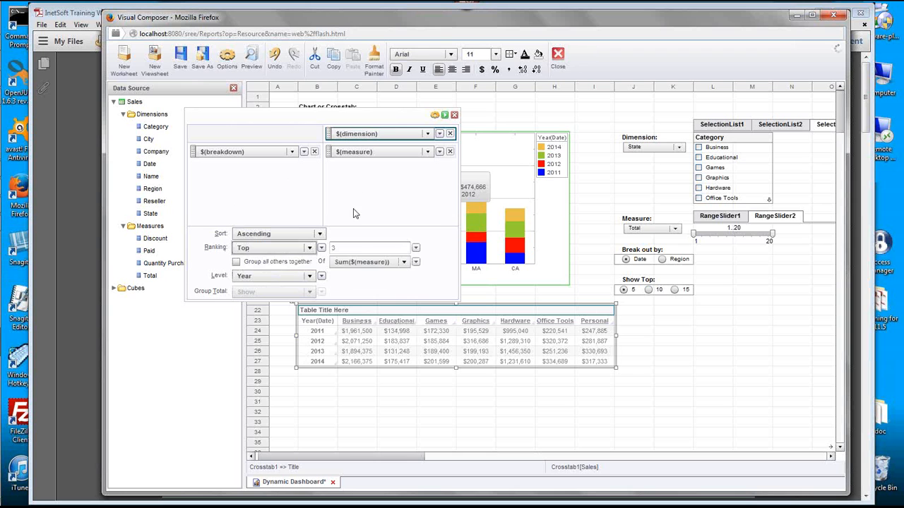
{"action": "left_click", "coordinate": [415, 249]}
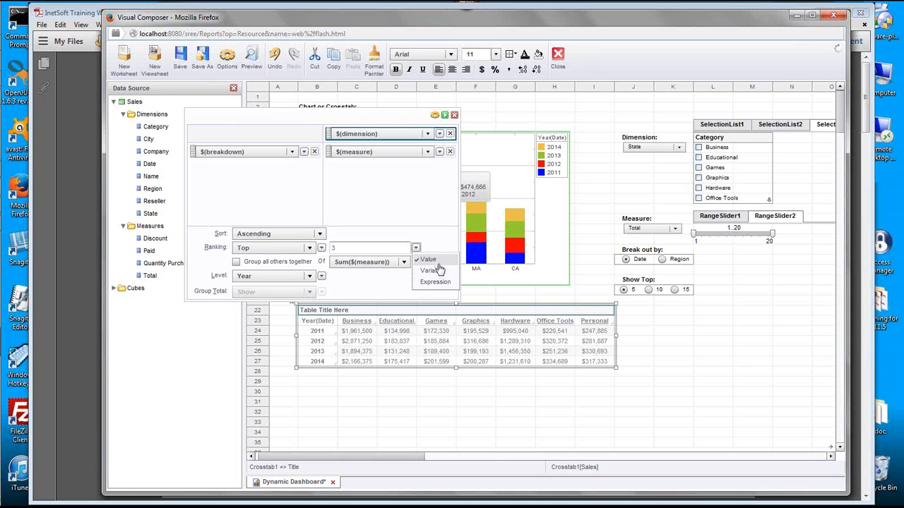
{"action": "left_click", "coordinate": [437, 271]}
{"action": "left_click", "coordinate": [405, 252]}
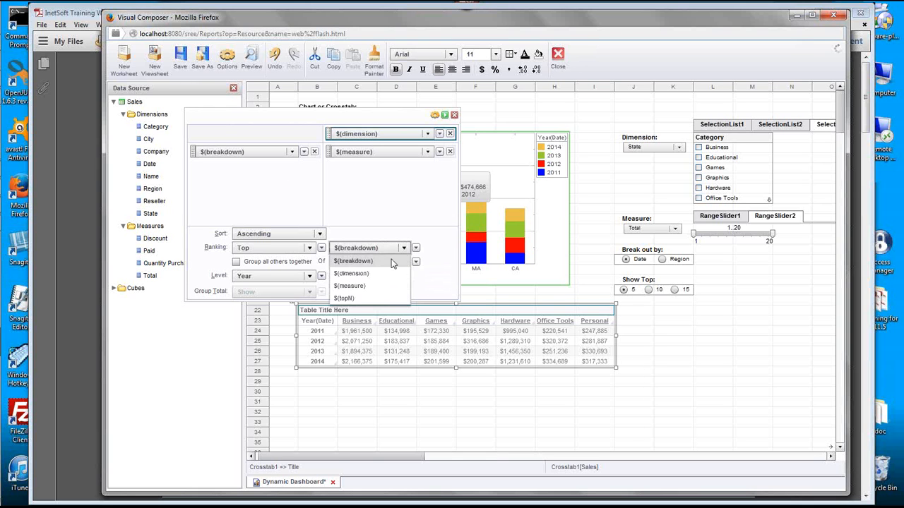
{"action": "left_click", "coordinate": [366, 299]}
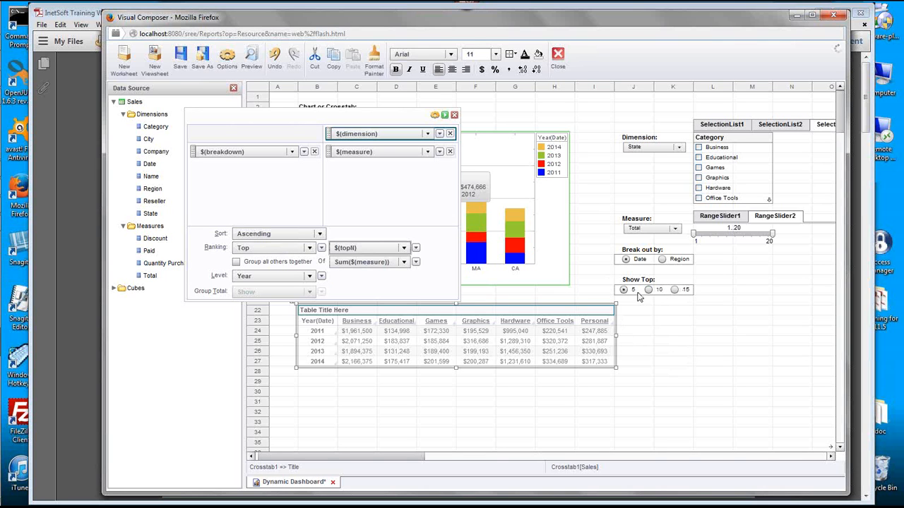
Base the crosstab column header's top ranking on the variable $(measure) and apply the crosstab changes
{"action": "left_click", "coordinate": [415, 262]}
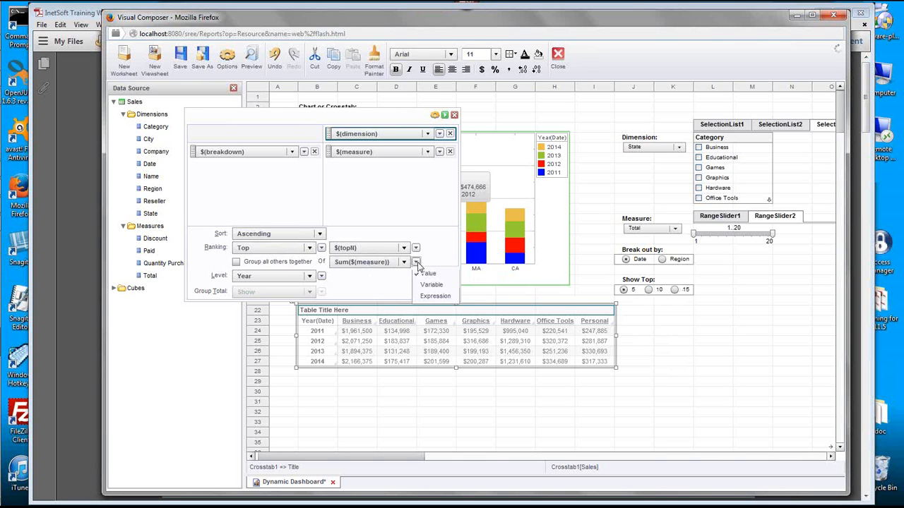
{"action": "left_click", "coordinate": [431, 284]}
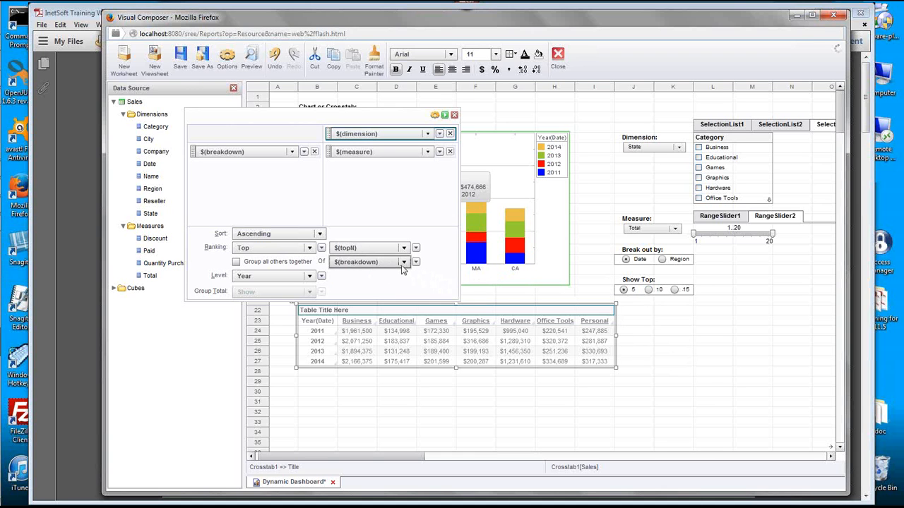
{"action": "left_click", "coordinate": [403, 262]}
{"action": "left_click", "coordinate": [375, 297]}
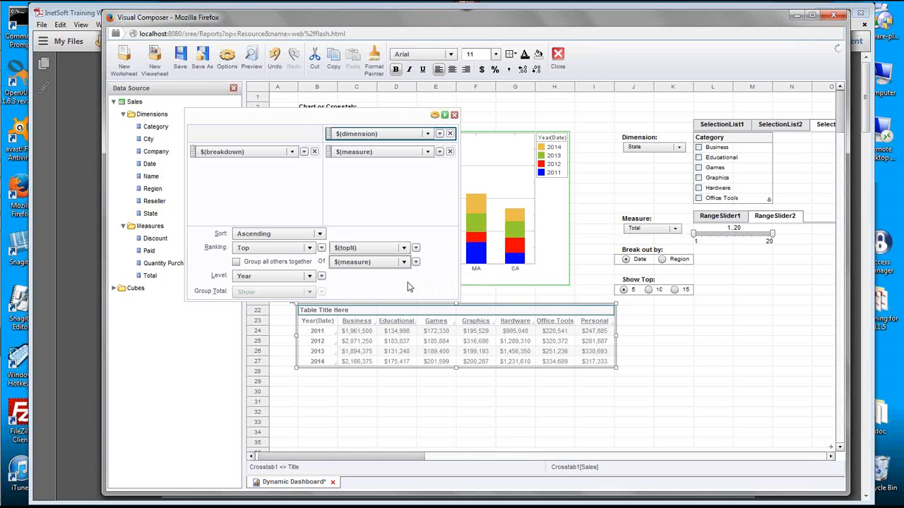
{"action": "left_click", "coordinate": [445, 116]}
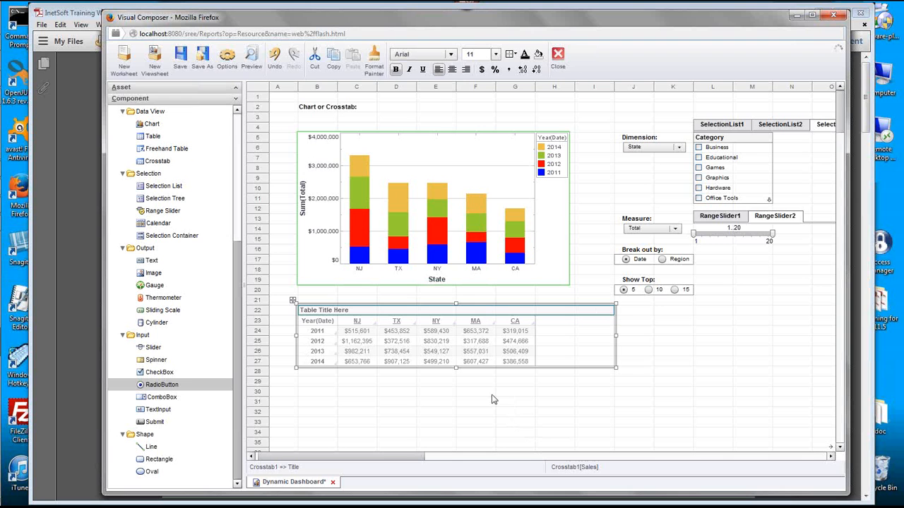
Test the crosstab and chart with Show Top 10 and Dimension Company, and save the dashboard
{"action": "left_click", "coordinate": [648, 290]}
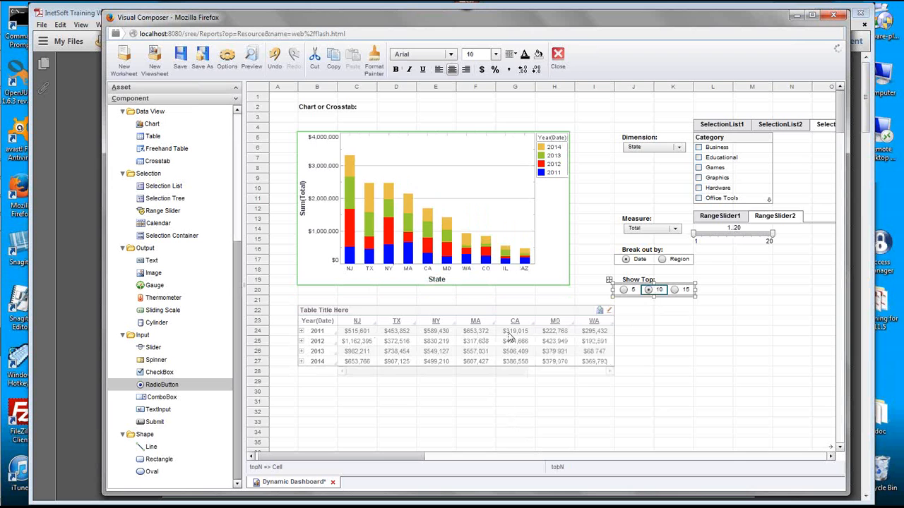
{"action": "left_click", "coordinate": [661, 150]}
{"action": "left_click", "coordinate": [654, 169]}
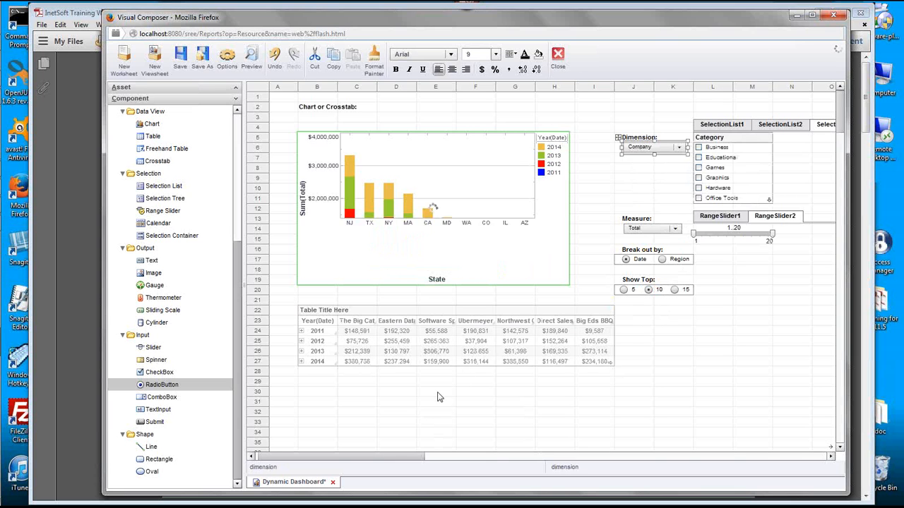
{"action": "left_click_drag", "start_coordinate": [444, 372], "coordinate": [403, 375]}
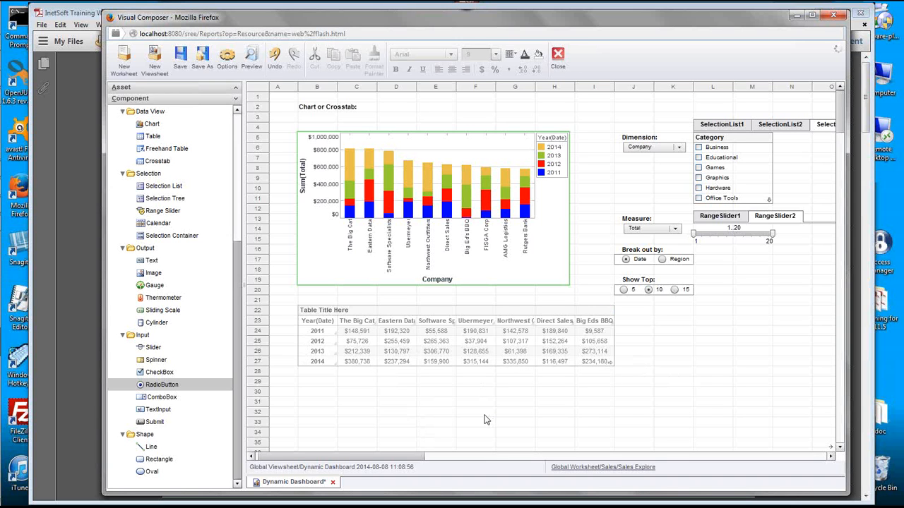
{"action": "mouse_move", "coordinate": [408, 316]}
{"action": "left_click", "coordinate": [455, 422]}
{"action": "left_click", "coordinate": [180, 56]}
Add a radio button group beside the "Chart or Crosstab:" label and name it chartOrCrosstab
{"action": "left_click_drag", "start_coordinate": [185, 389], "coordinate": [398, 107]}
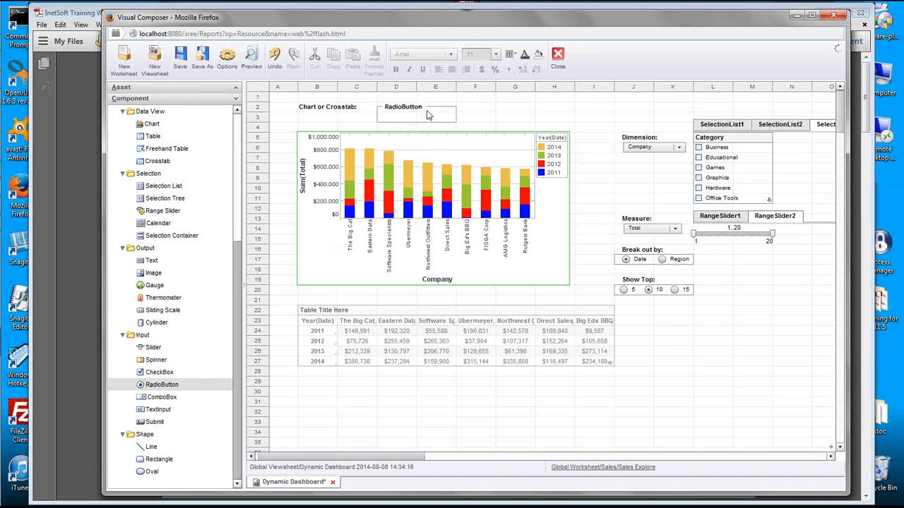
{"action": "left_click", "coordinate": [425, 117]}
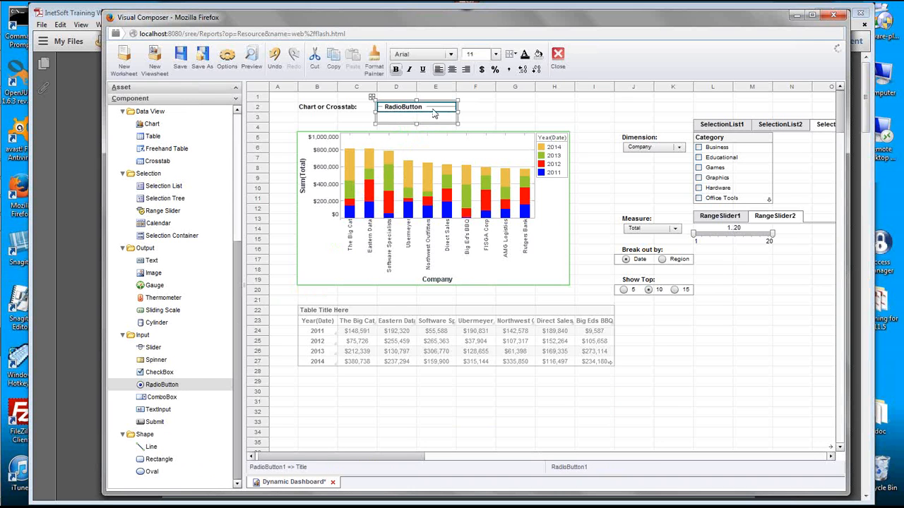
{"action": "right_click", "coordinate": [439, 113]}
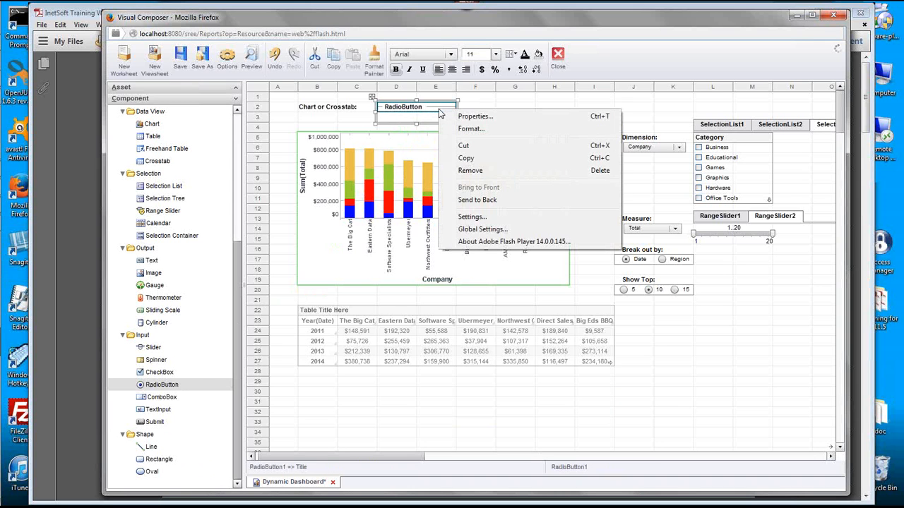
{"action": "left_click", "coordinate": [518, 117]}
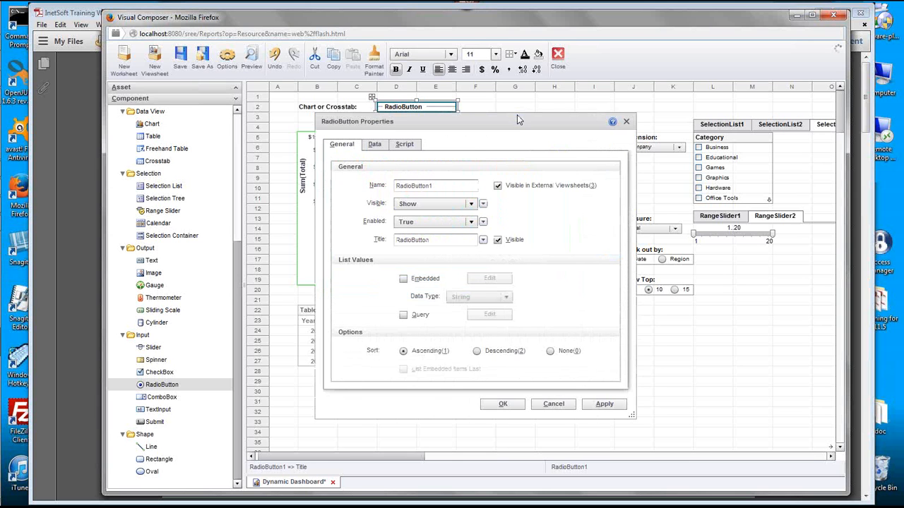
{"action": "double_click", "coordinate": [410, 188]}
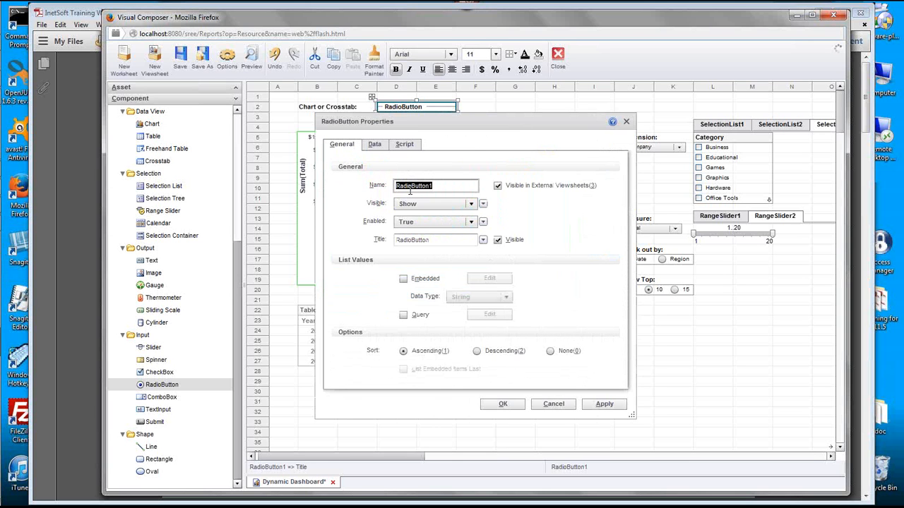
{"action": "type", "text": "chartOrCrosstab"}
Enable embedded list values for the chartOrCrosstab radio button and add an entry with label Chart and value Chart
{"action": "left_click", "coordinate": [403, 279]}
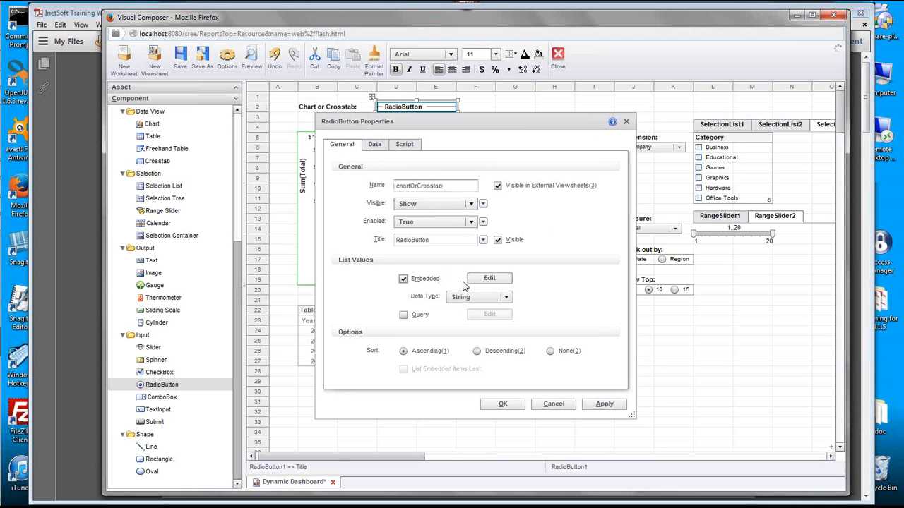
{"action": "left_click", "coordinate": [493, 280]}
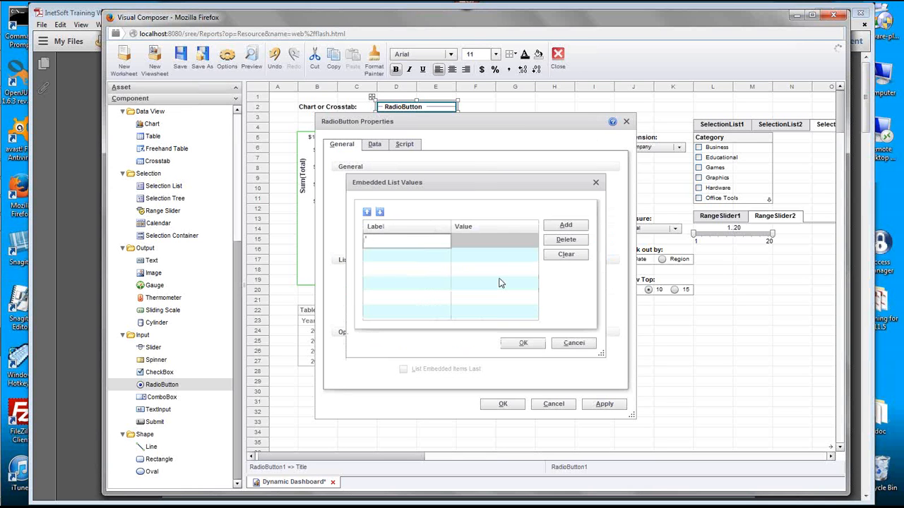
{"action": "left_click_drag", "start_coordinate": [479, 182], "coordinate": [481, 329]}
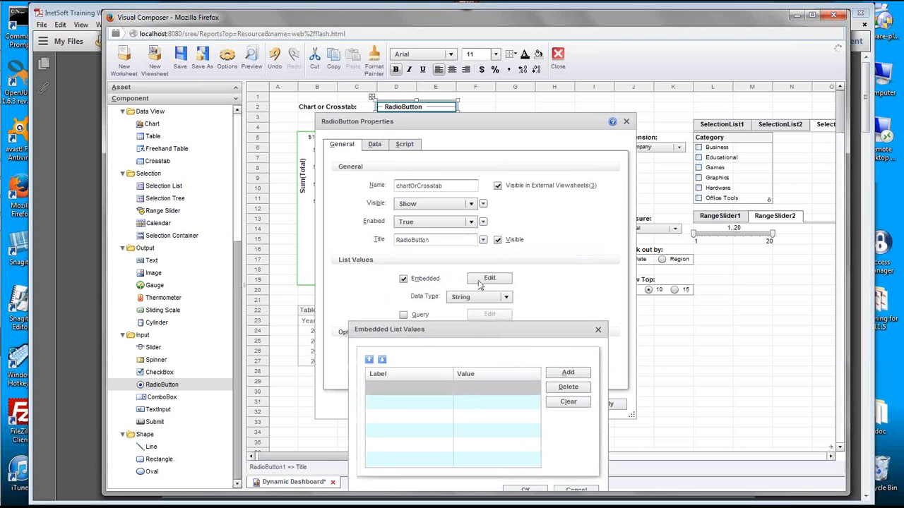
{"action": "left_click_drag", "start_coordinate": [471, 332], "coordinate": [472, 185]}
{"action": "left_click", "coordinate": [385, 242]}
{"action": "type", "text": "Chart"}
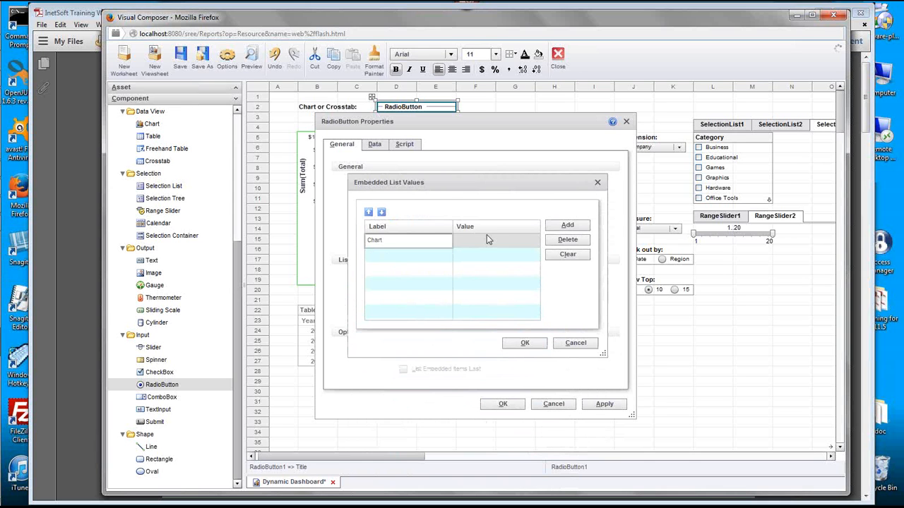
{"action": "key", "text": "Tab"}
{"action": "type", "text": "Chart"}
{"action": "key", "text": "Tab"}
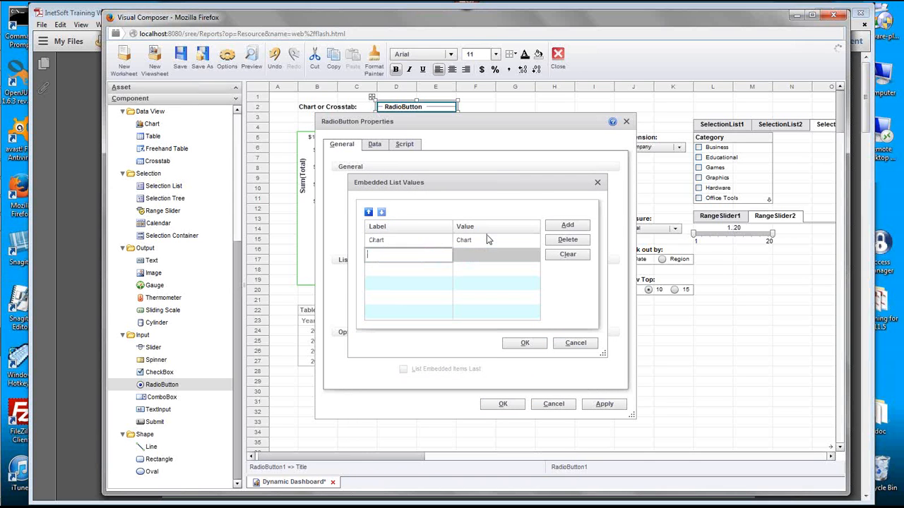
Add a second embedded entry with label Crosstab and value Crosstab, and confirm the radio button's properties
{"action": "type", "text": "Crosstab"}
{"action": "key", "text": "Tab"}
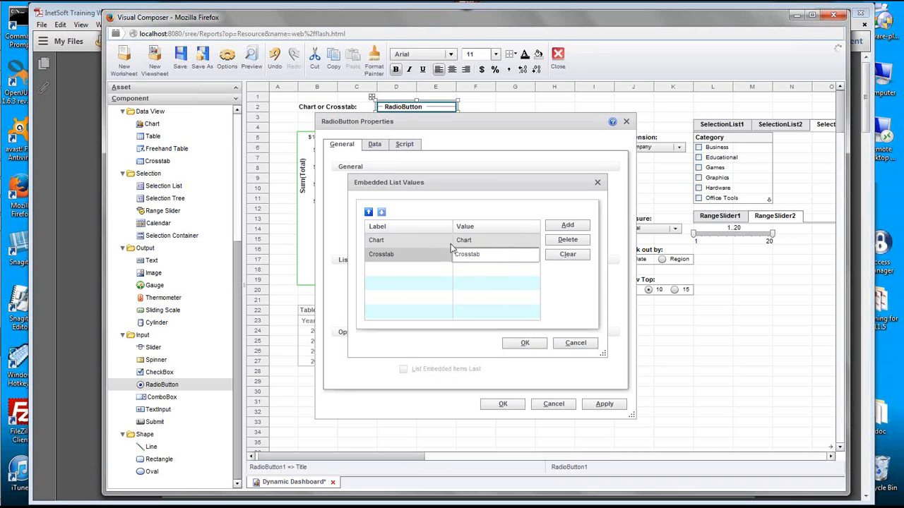
{"action": "left_click", "coordinate": [558, 289]}
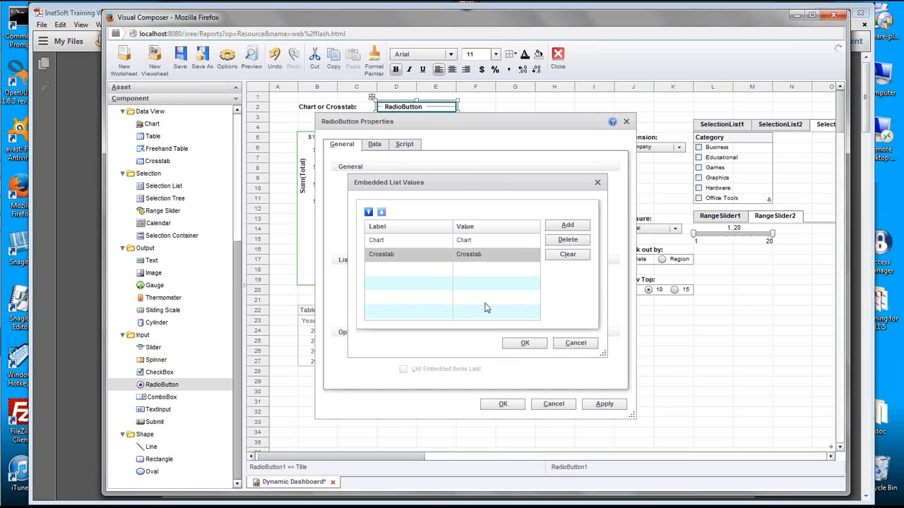
{"action": "left_click", "coordinate": [523, 343]}
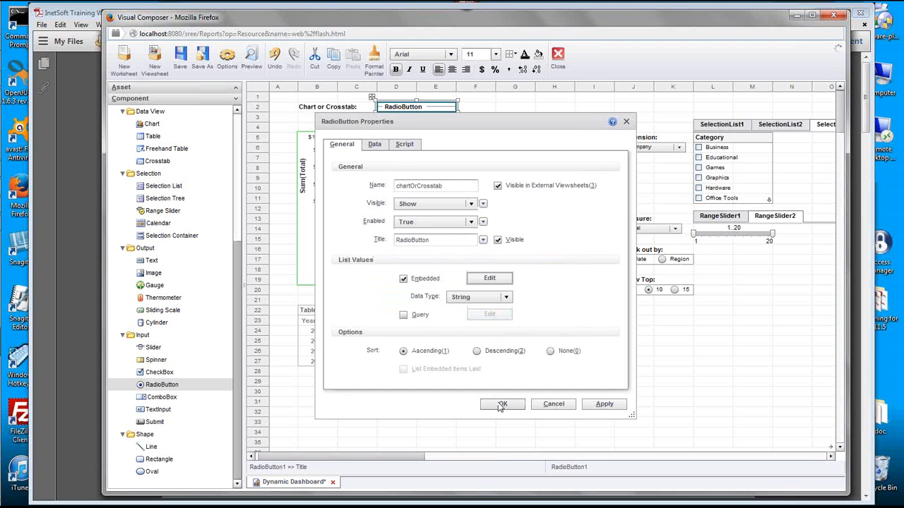
{"action": "left_click", "coordinate": [503, 404]}
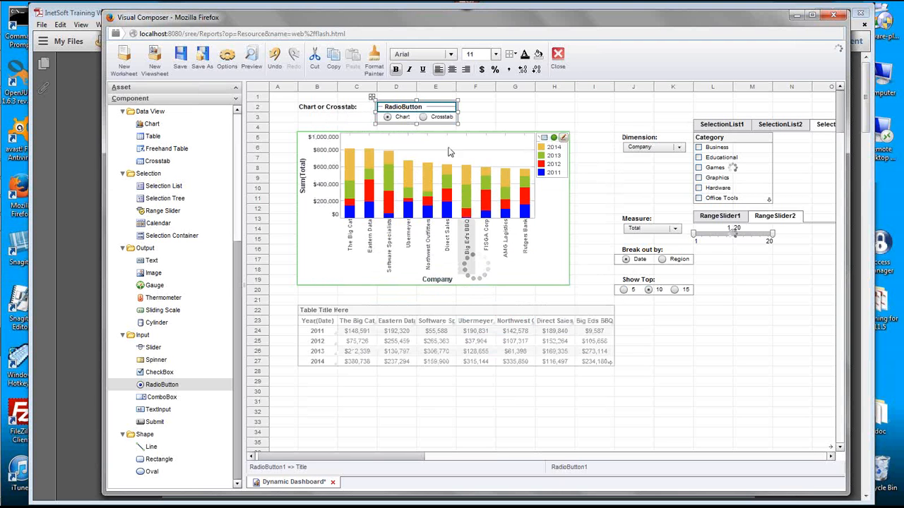
Hide the radio button group's title and shrink the group to a single row, 140x18 in size
{"action": "right_click", "coordinate": [427, 108]}
{"action": "left_click", "coordinate": [463, 112]}
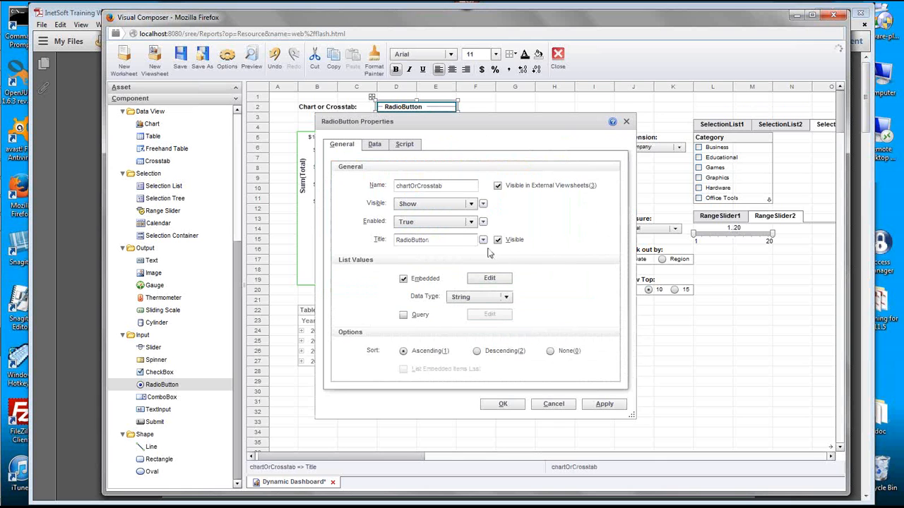
{"action": "left_click", "coordinate": [498, 240]}
{"action": "left_click", "coordinate": [502, 403]}
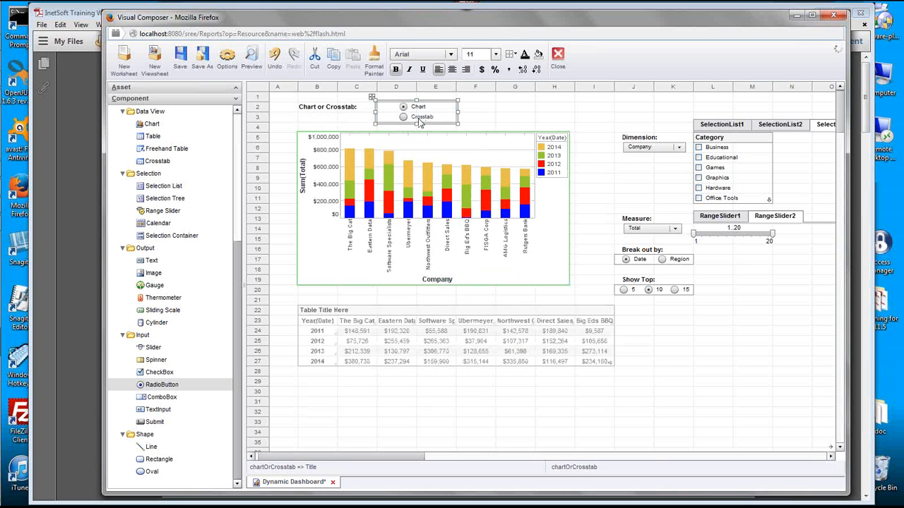
{"action": "left_click_drag", "start_coordinate": [417, 123], "coordinate": [416, 111]}
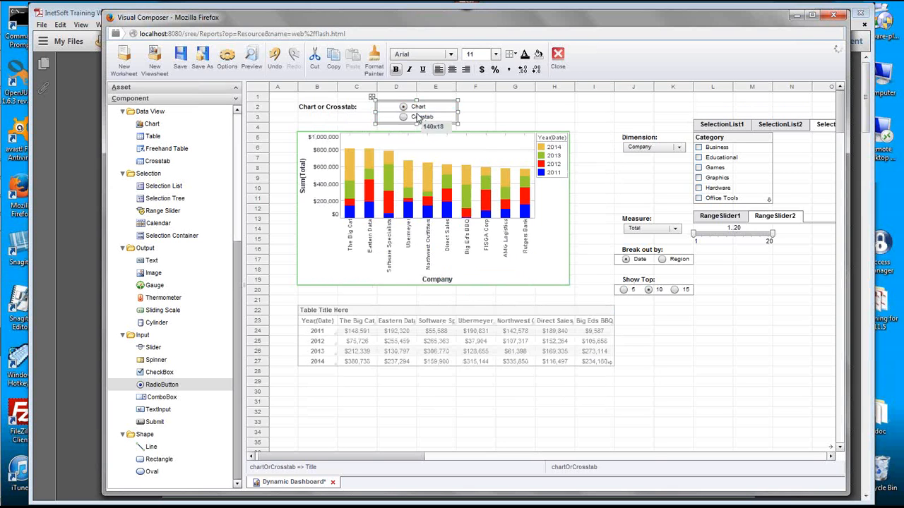
{"action": "left_click", "coordinate": [513, 116]}
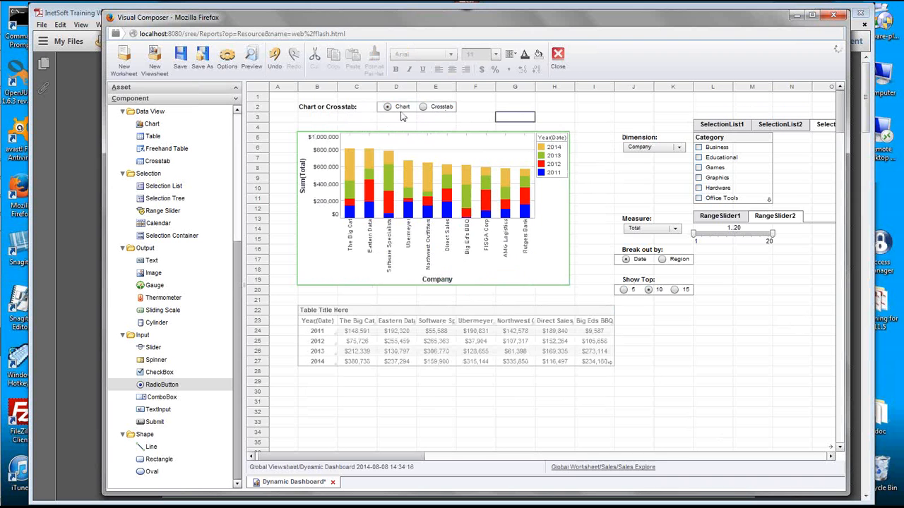
Save the dashboard
{"action": "left_click", "coordinate": [662, 363]}
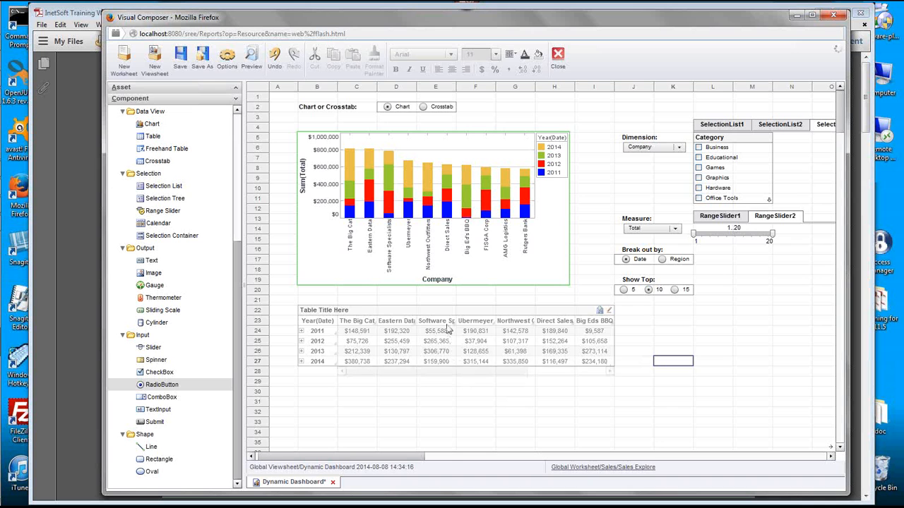
{"action": "left_click", "coordinate": [525, 308]}
{"action": "left_click", "coordinate": [180, 58]}
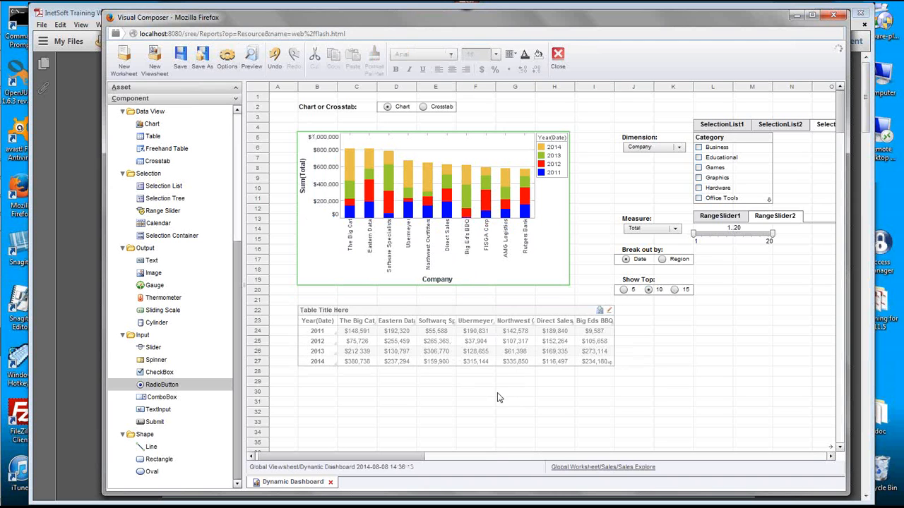
Move the crosstab onto the chart and place it into a tabbed interface with the chart
{"action": "mouse_move", "coordinate": [491, 375]}
{"action": "left_click", "coordinate": [370, 312]}
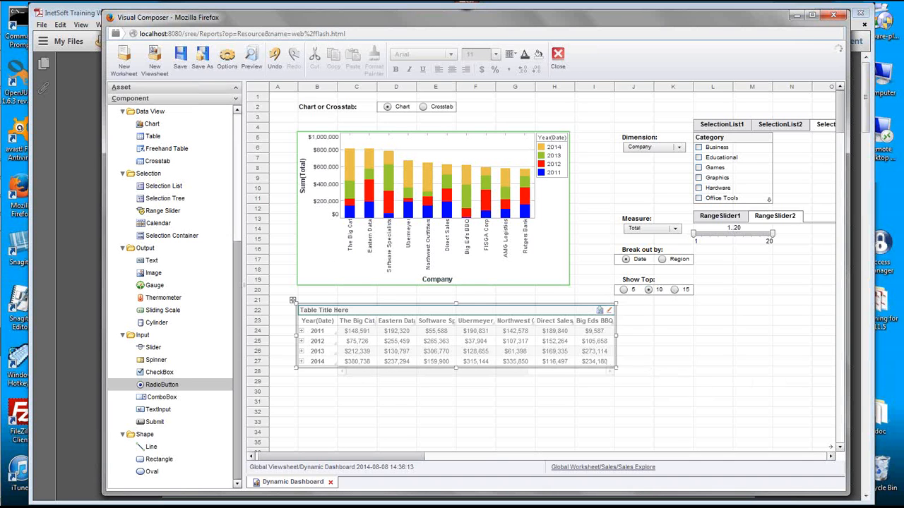
{"action": "left_click_drag", "start_coordinate": [292, 300], "coordinate": [292, 189]}
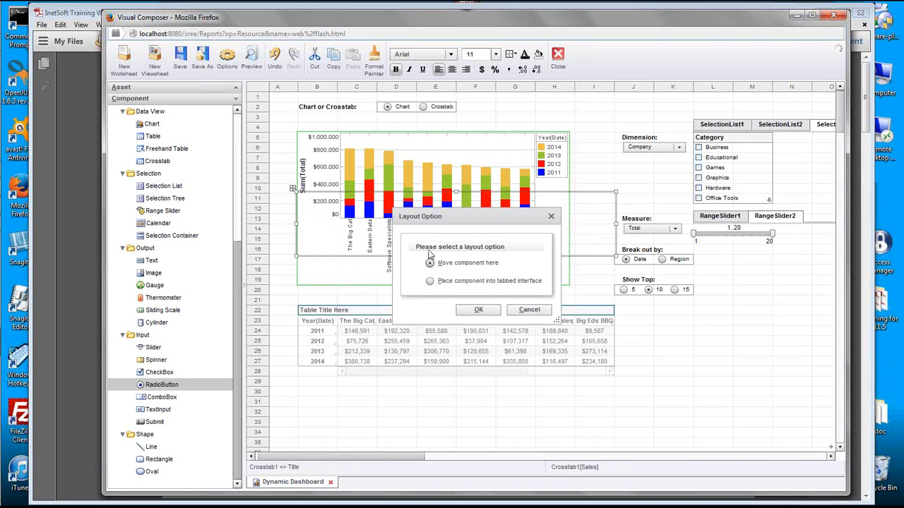
{"action": "left_click", "coordinate": [453, 283]}
{"action": "left_click", "coordinate": [478, 310]}
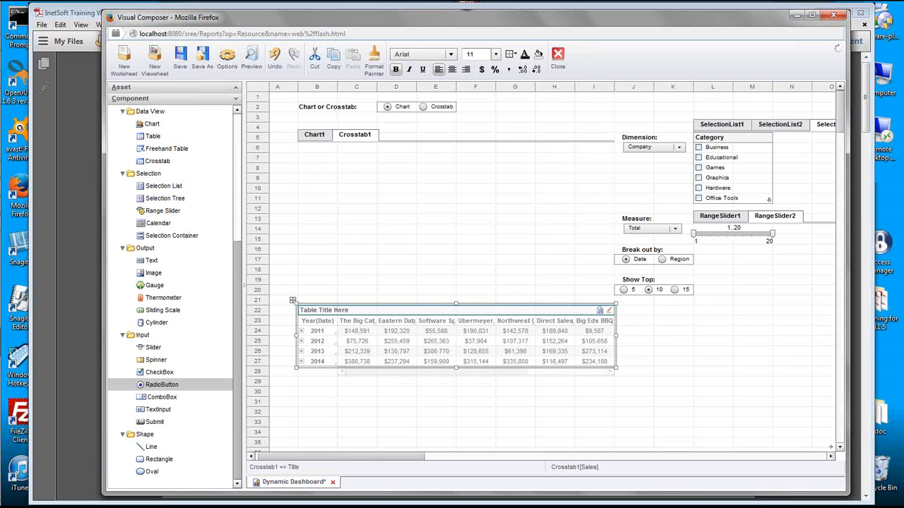
Switch between the Chart1 and Crosstab1 tabs to check both views, ending on the chart
{"action": "left_click", "coordinate": [408, 185]}
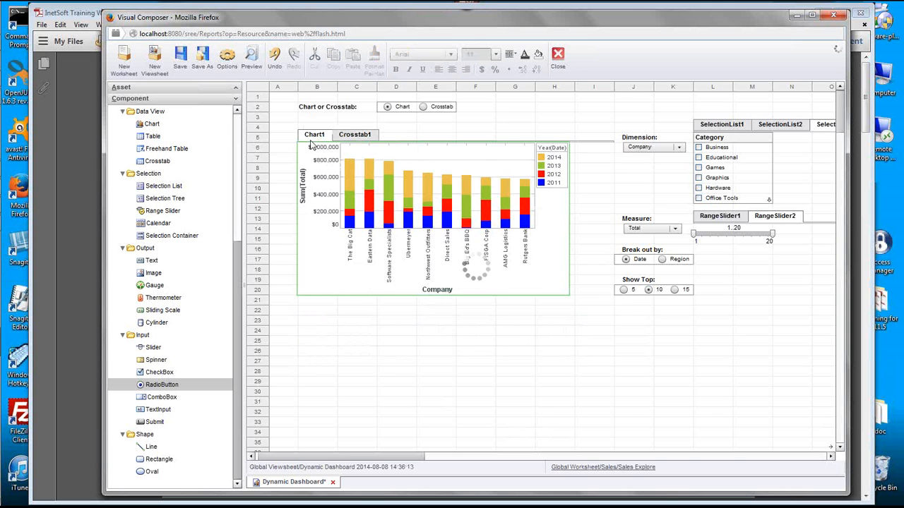
{"action": "left_click", "coordinate": [359, 138]}
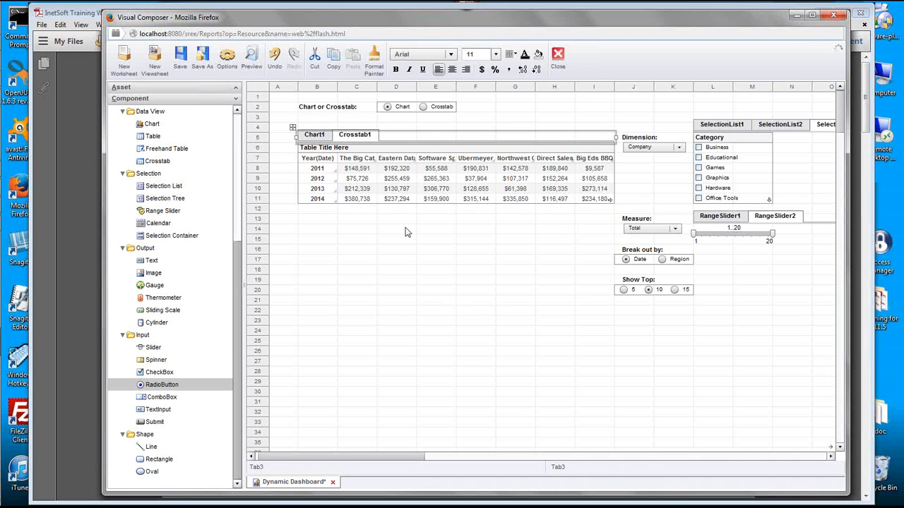
{"action": "left_click", "coordinate": [320, 139]}
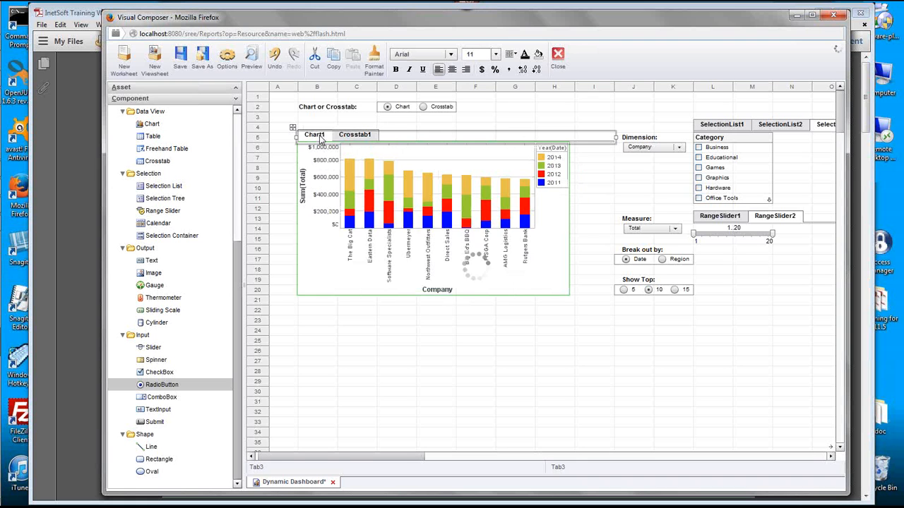
{"action": "left_click", "coordinate": [361, 135]}
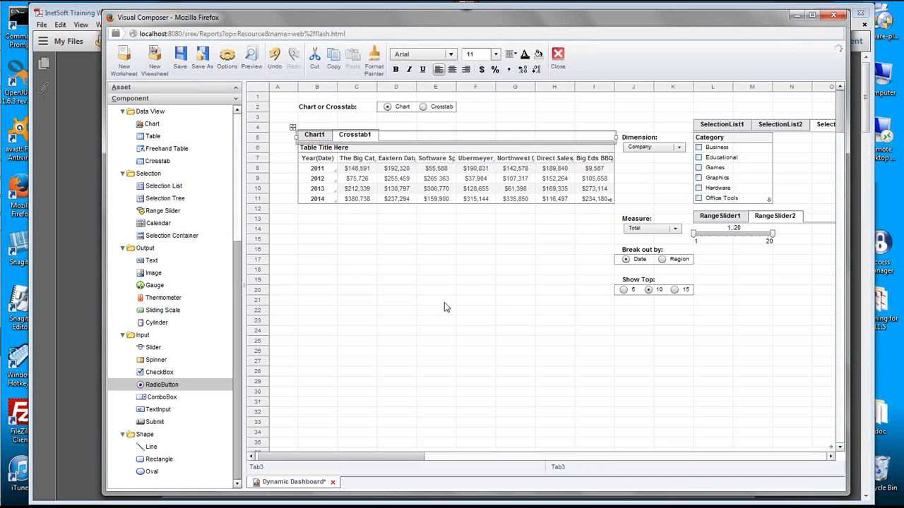
{"action": "left_click", "coordinate": [310, 135]}
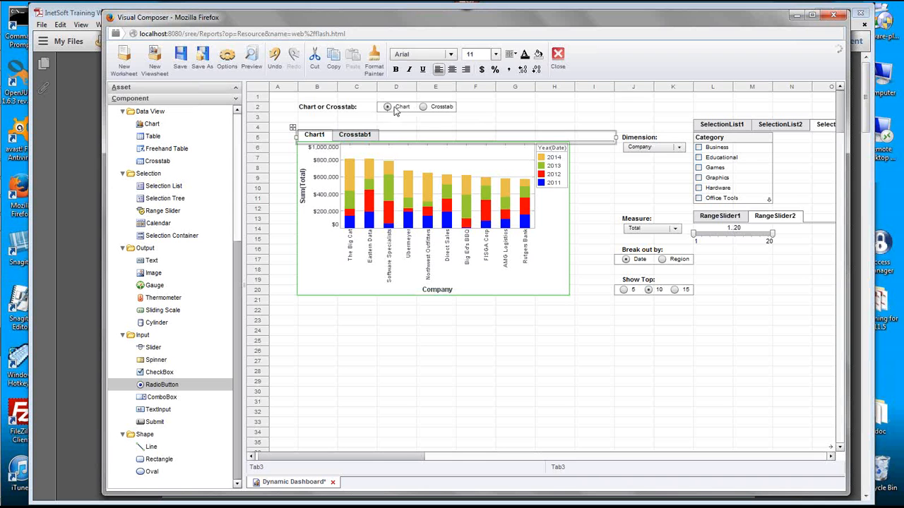
Open the chart's properties and move the dialog aside so the radio buttons stay in view
{"action": "mouse_move", "coordinate": [435, 217]}
{"action": "left_click", "coordinate": [315, 268]}
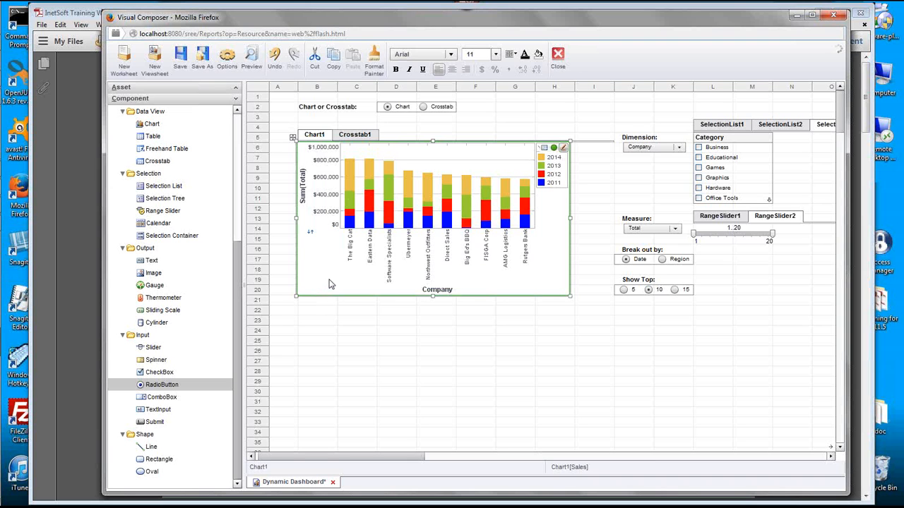
{"action": "right_click", "coordinate": [329, 282]}
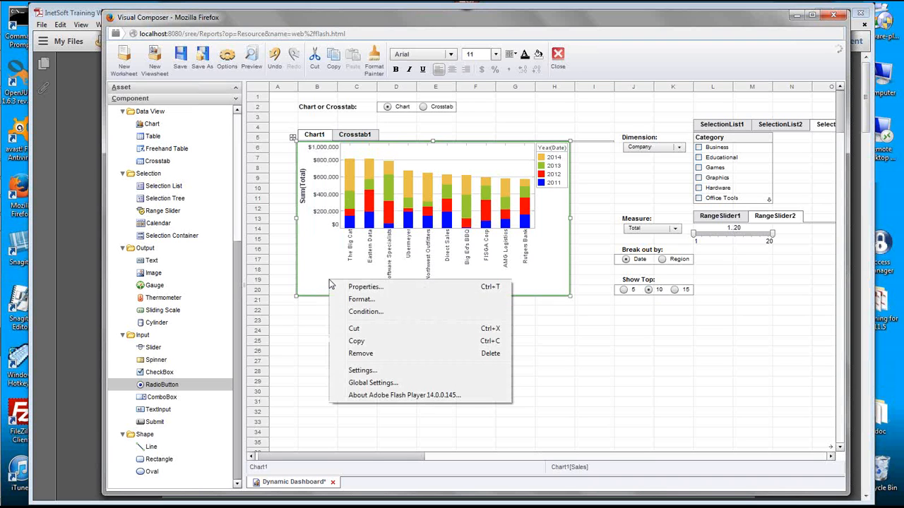
{"action": "left_click", "coordinate": [394, 288]}
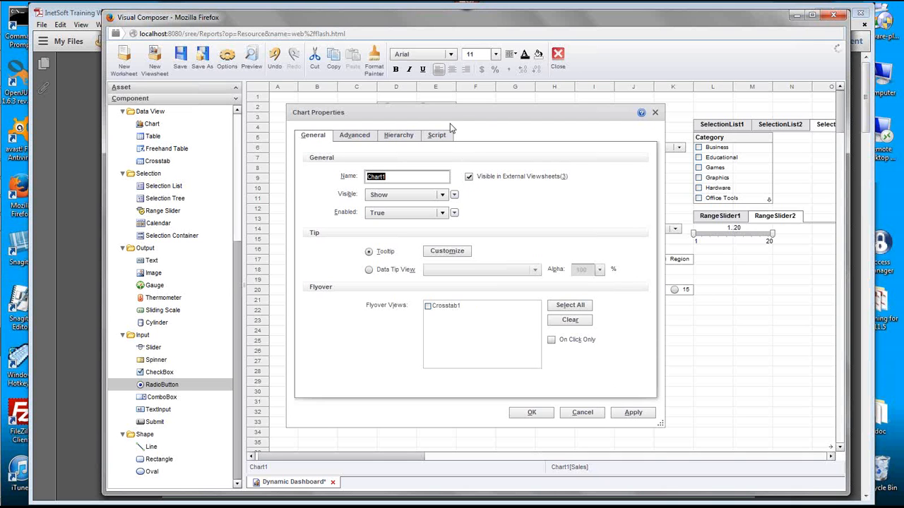
{"action": "left_click_drag", "start_coordinate": [456, 116], "coordinate": [585, 147]}
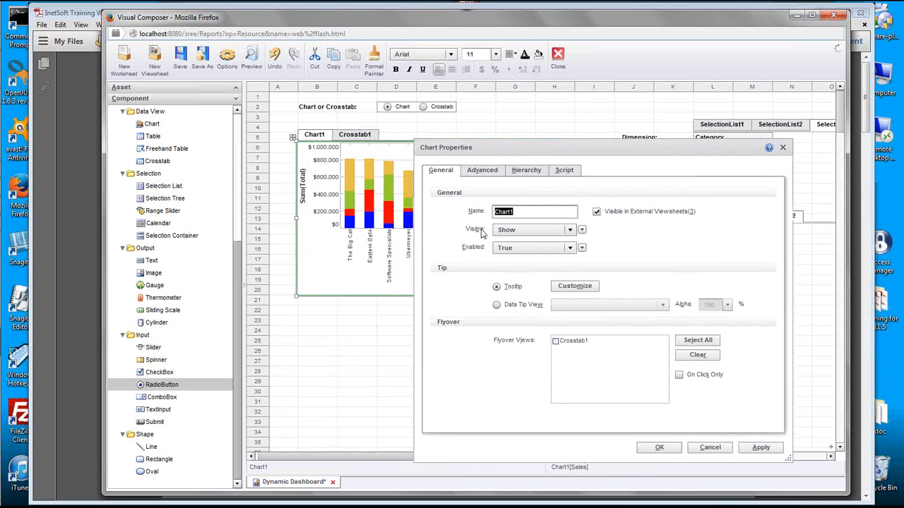
{"action": "left_click_drag", "start_coordinate": [494, 148], "coordinate": [467, 125]}
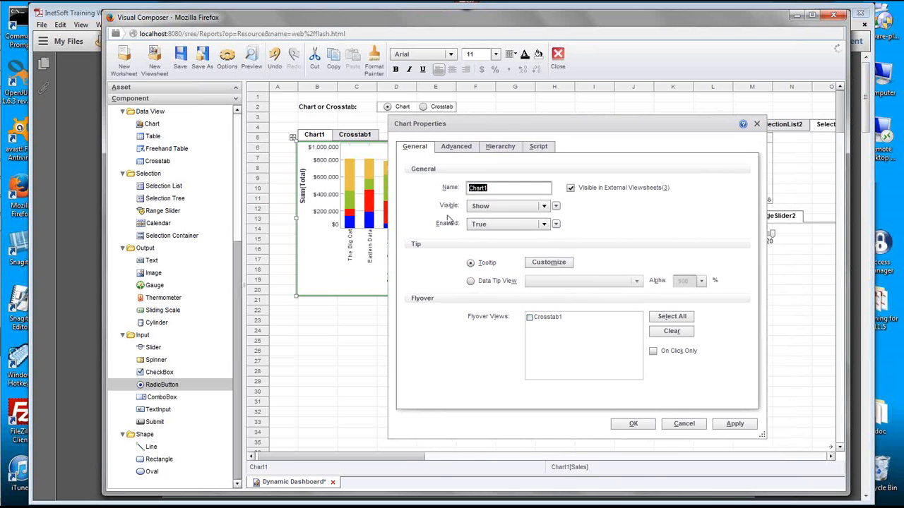
Try to drive the chart's Visible property from the variable $(chartOrCrosstab)
{"action": "left_click", "coordinate": [530, 206]}
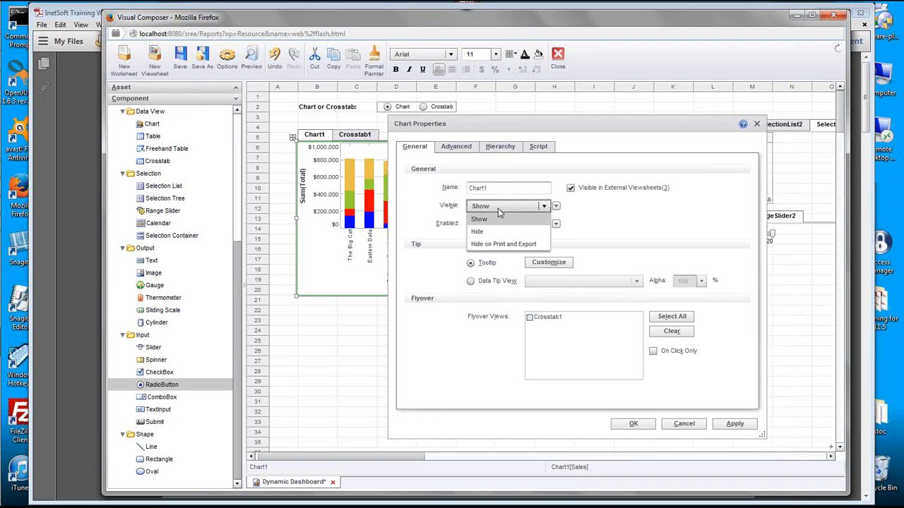
{"action": "left_click", "coordinate": [580, 209]}
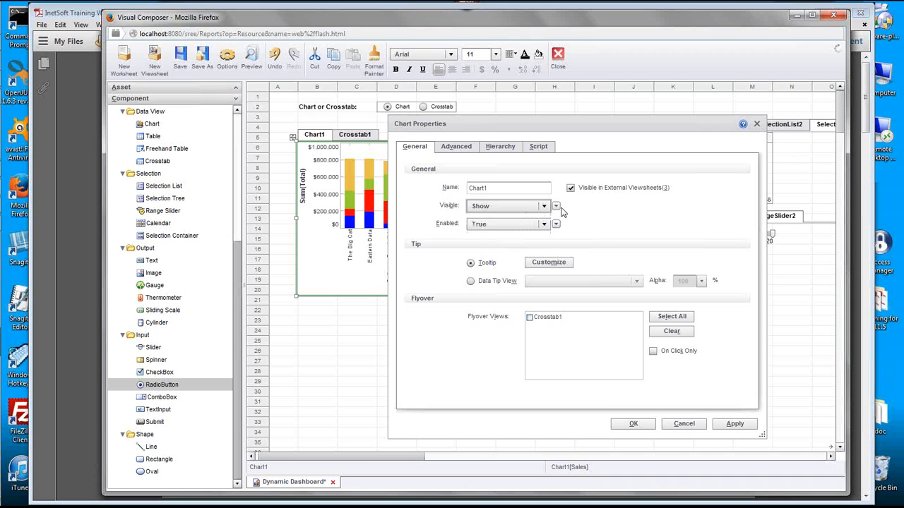
{"action": "left_click", "coordinate": [557, 208]}
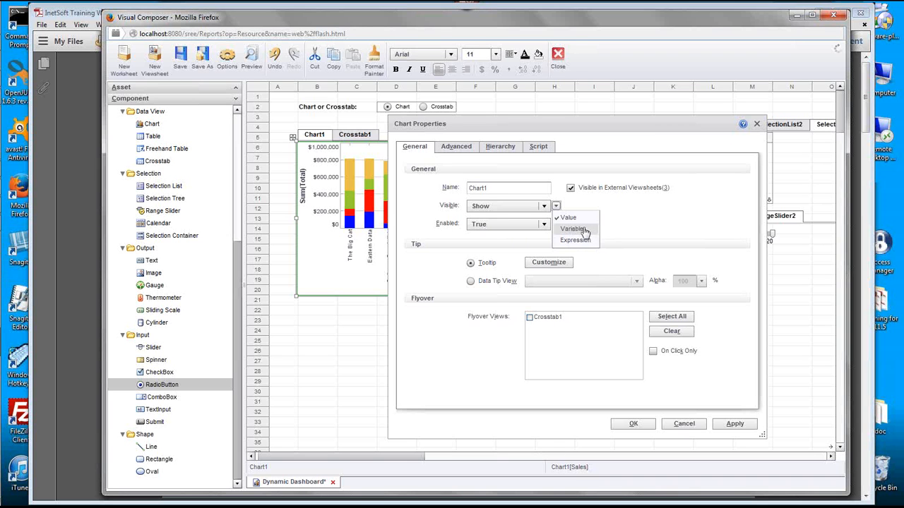
{"action": "left_click", "coordinate": [577, 230]}
{"action": "left_click", "coordinate": [545, 206]}
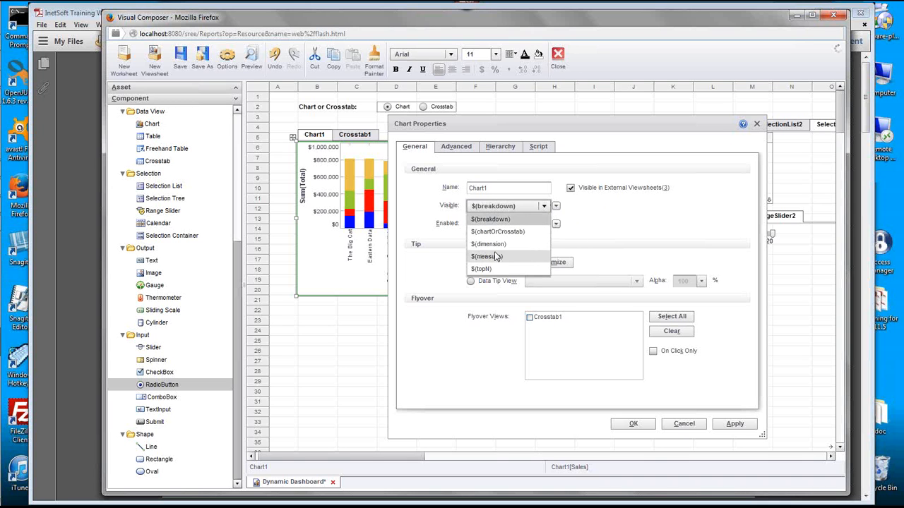
{"action": "left_click", "coordinate": [517, 232]}
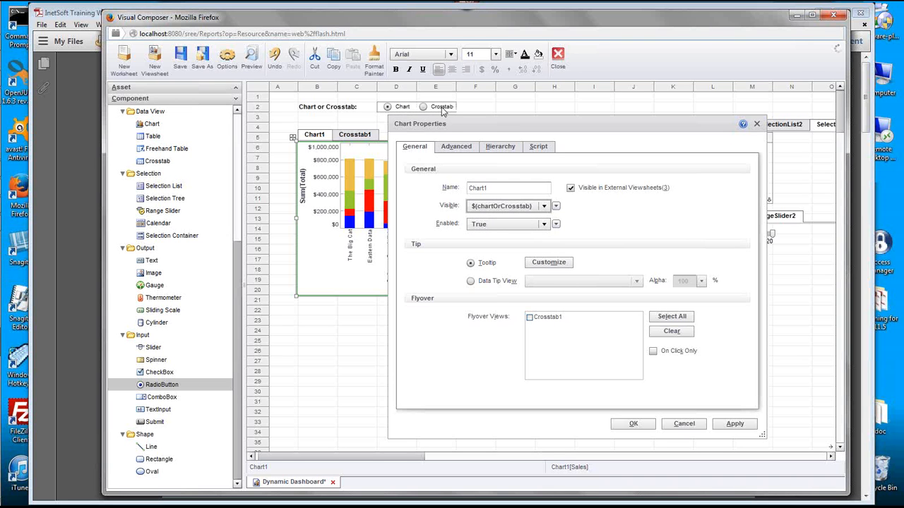
Return the chart's Visible property from a variable to the fixed value Show
{"action": "left_click", "coordinate": [544, 206]}
{"action": "left_click", "coordinate": [556, 206]}
{"action": "left_click", "coordinate": [556, 206]}
{"action": "left_click", "coordinate": [556, 206]}
{"action": "left_click", "coordinate": [567, 217]}
{"action": "left_click", "coordinate": [543, 206]}
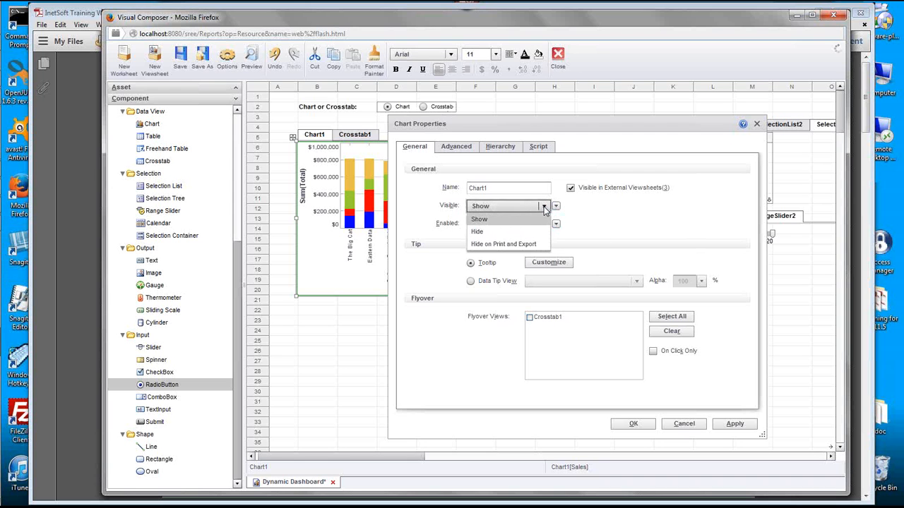
{"action": "left_click", "coordinate": [506, 221]}
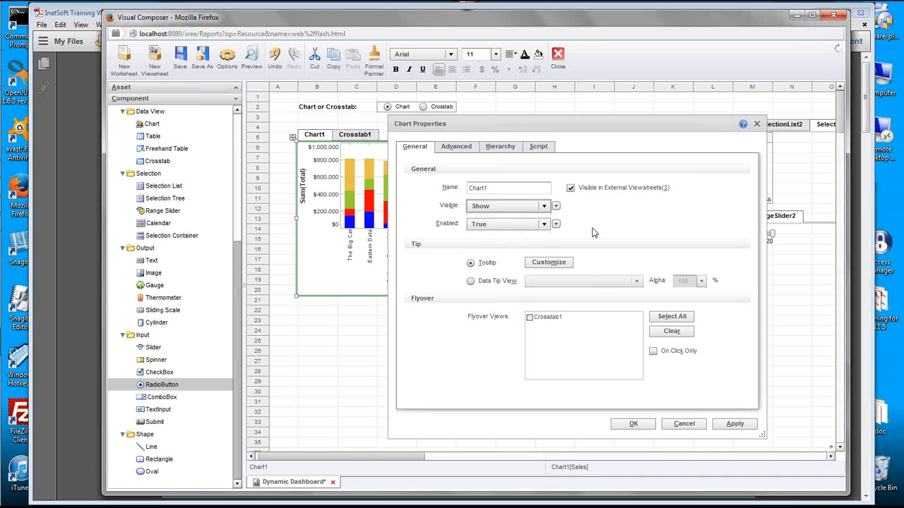
Switch the chart's Visible property to an expression and open its formula editor, placed clear of the chart
{"action": "left_click", "coordinate": [556, 206]}
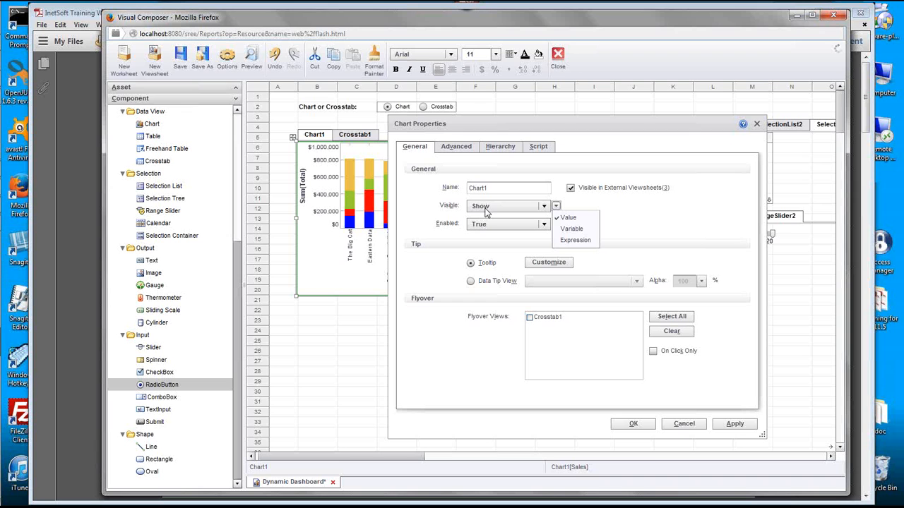
{"action": "left_click", "coordinate": [583, 240]}
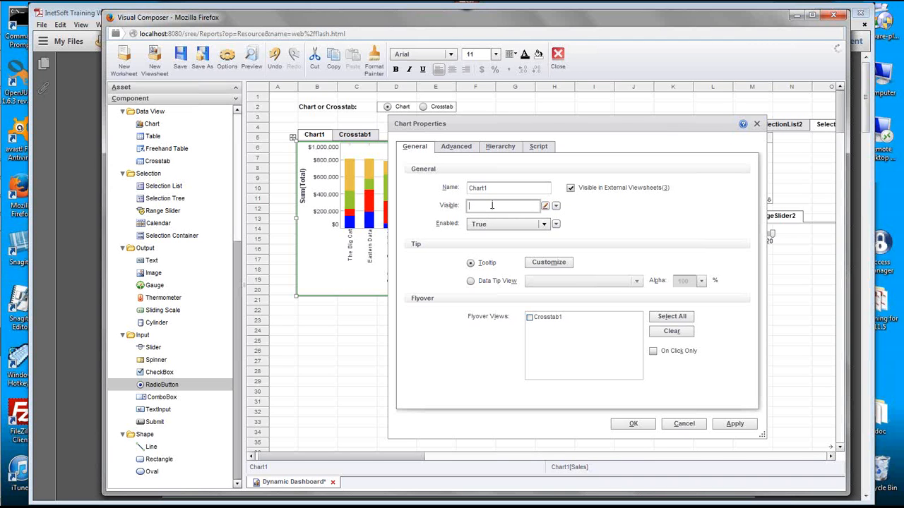
{"action": "left_click", "coordinate": [546, 206]}
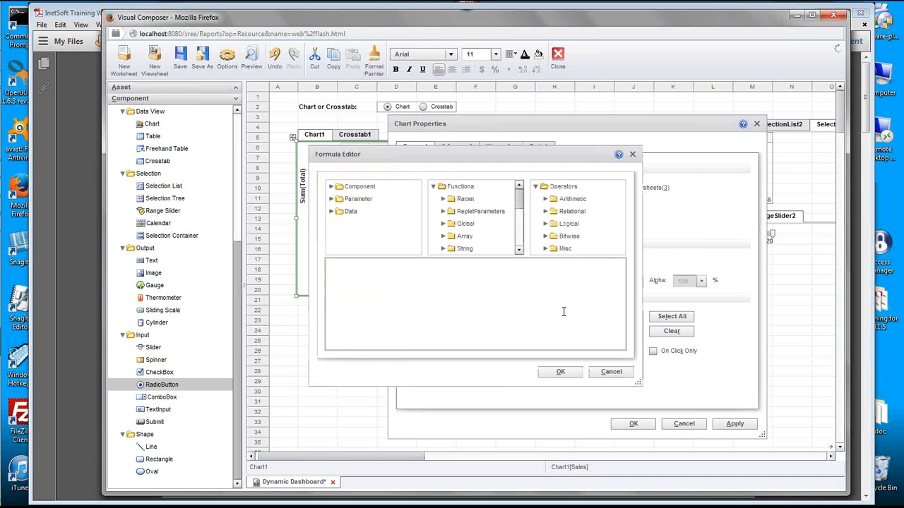
{"action": "left_click_drag", "start_coordinate": [555, 162], "coordinate": [686, 198]}
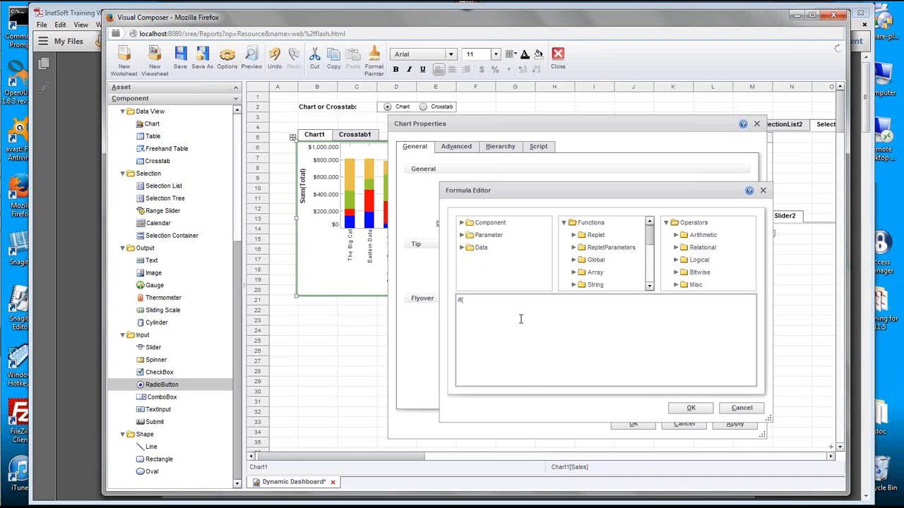
Begin the chart's visibility formula with the condition if(parameter.chartOrCrosstab=='Chart') {, taking chartOrCrosstab from the parameter list
{"action": "left_click", "coordinate": [462, 223]}
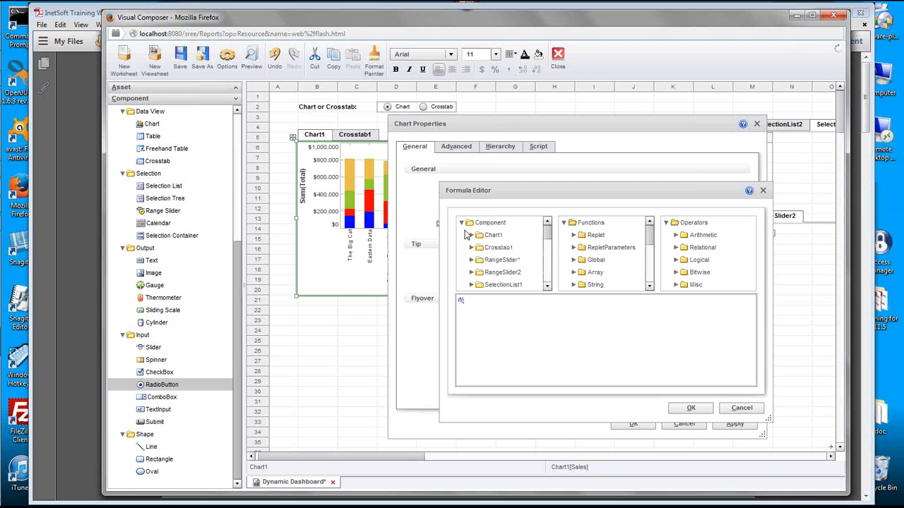
{"action": "left_click", "coordinate": [462, 223]}
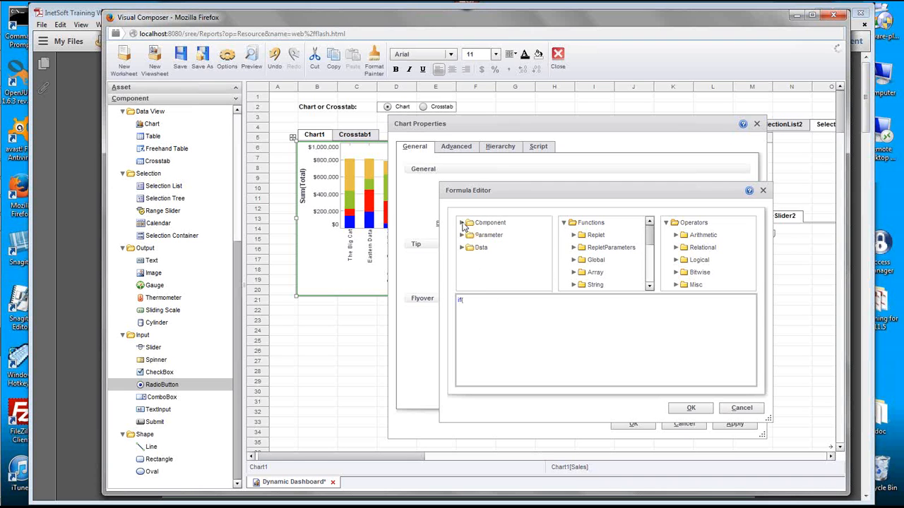
{"action": "left_click", "coordinate": [461, 234]}
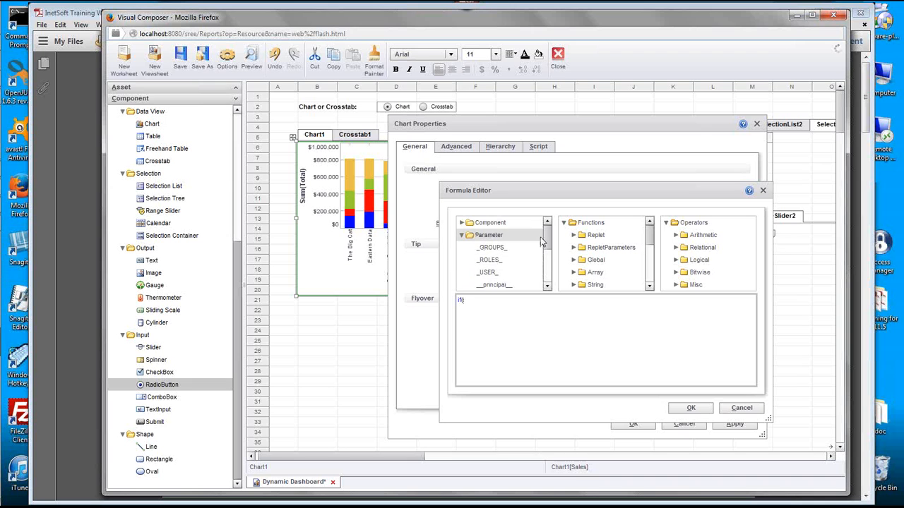
{"action": "left_click_drag", "start_coordinate": [548, 241], "coordinate": [550, 262]}
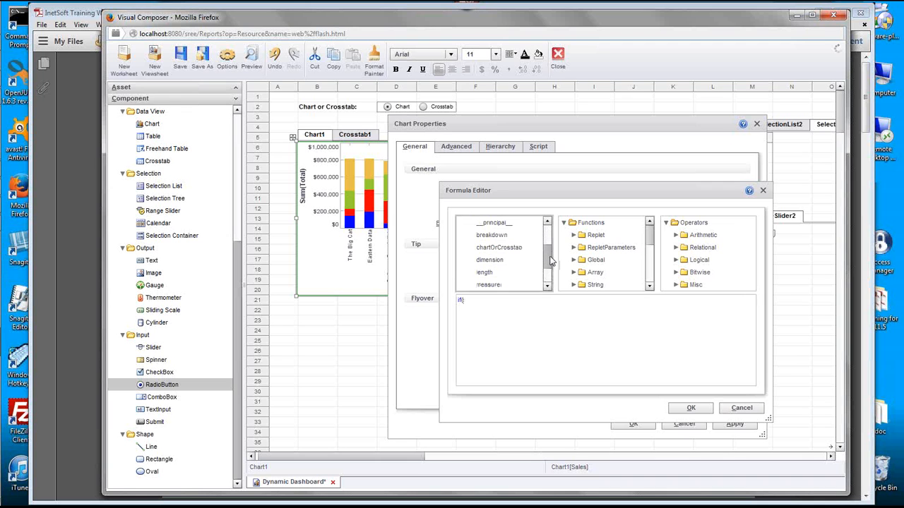
{"action": "scroll", "coordinate": [515, 243], "scroll_direction": "up", "scroll_amount": 5}
{"action": "left_click_drag", "start_coordinate": [549, 242], "coordinate": [551, 259]}
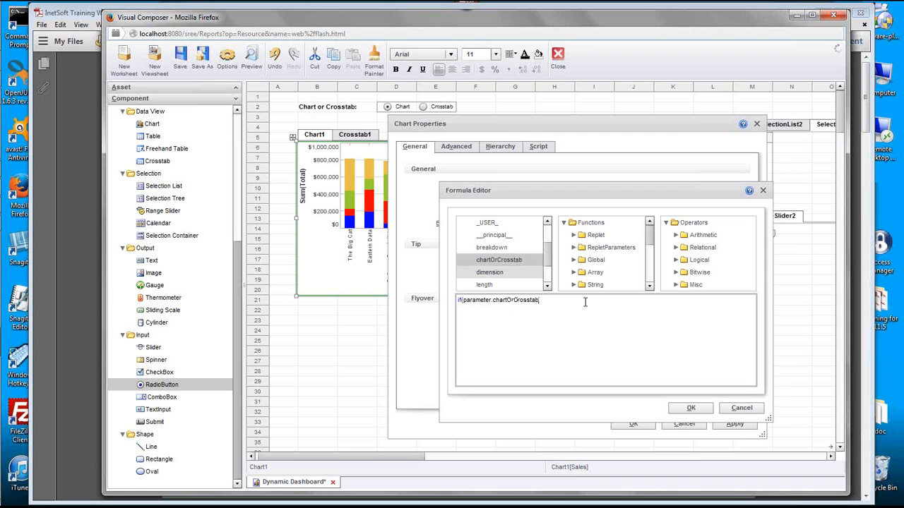
{"action": "type", "text": "=="}
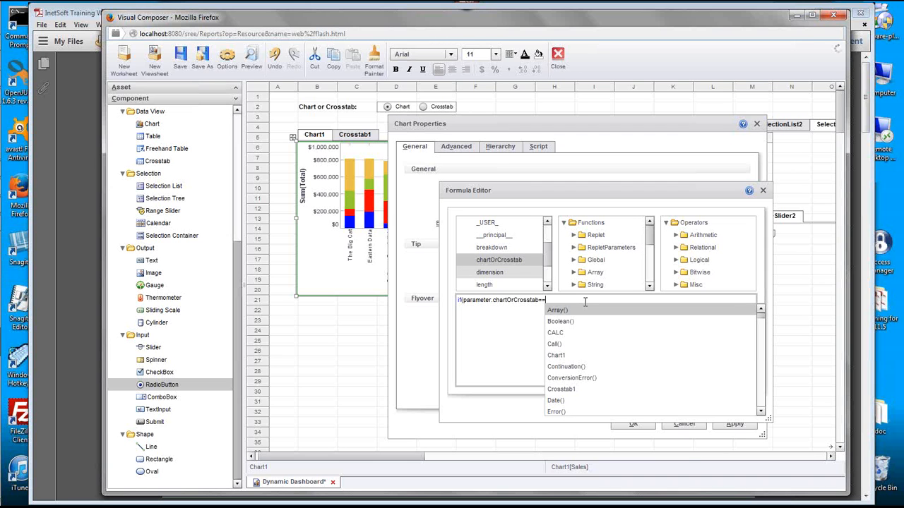
{"action": "type", "text": "'Chart"}
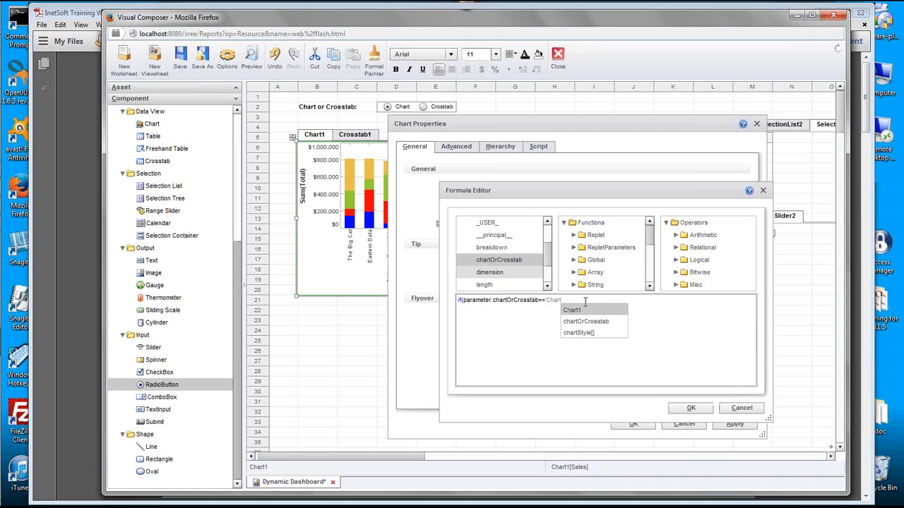
{"action": "type", "text": "') {"}
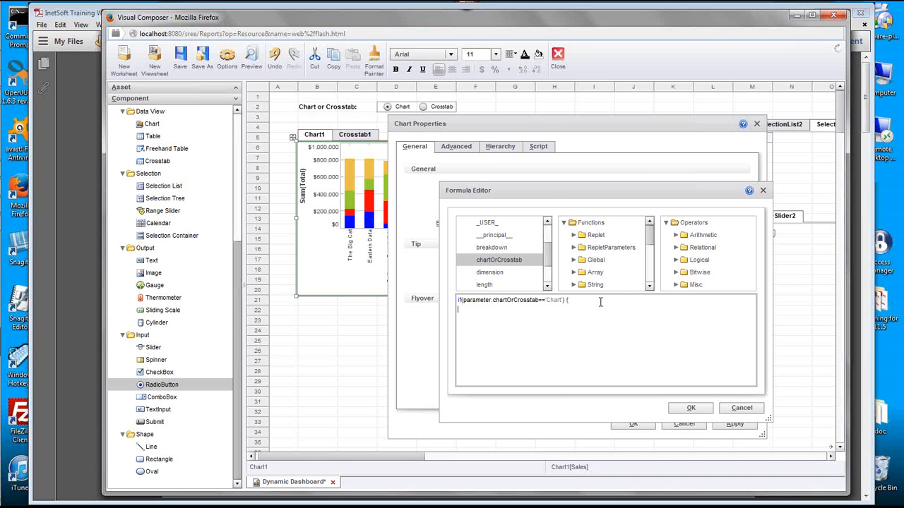
Complete the chart's visibility formula to return 'Show' when the condition holds and 'Hide' otherwise, and accept the chart properties
{"action": "left_click_drag", "start_coordinate": [551, 191], "coordinate": [646, 244]}
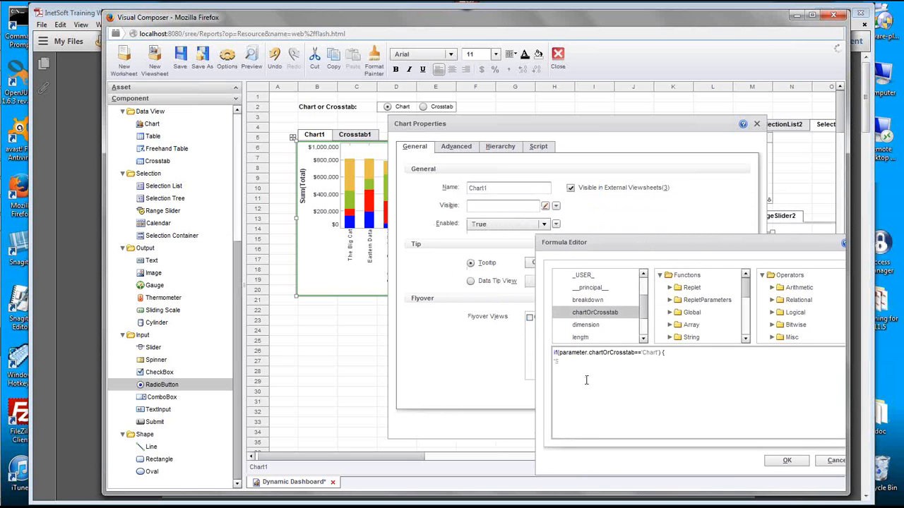
{"action": "type", "text": "show'"}
{"action": "left_click", "coordinate": [598, 363]}
{"action": "type", "text": "else { "}
{"action": "type", "text": "'Hide"}
{"action": "left_click", "coordinate": [606, 396]}
{"action": "left_click_drag", "start_coordinate": [671, 239], "coordinate": [506, 190]}
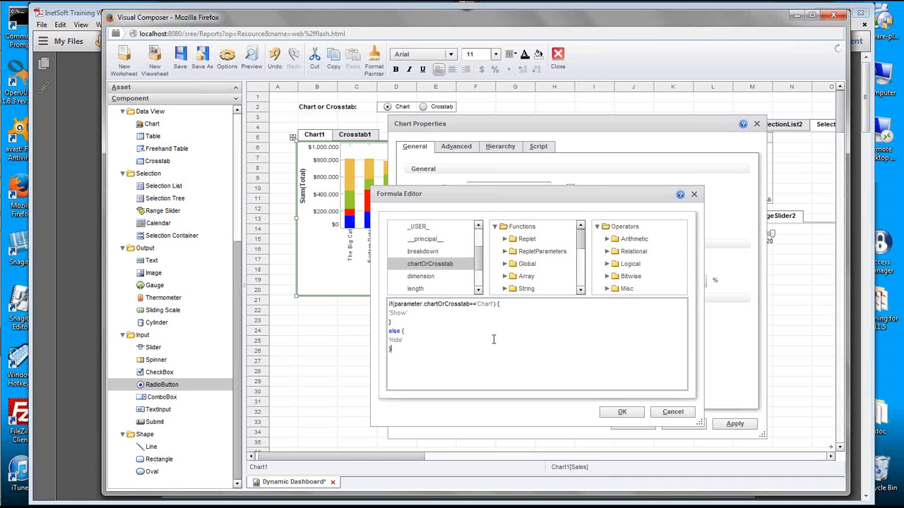
{"action": "left_click", "coordinate": [624, 412]}
{"action": "left_click", "coordinate": [646, 425]}
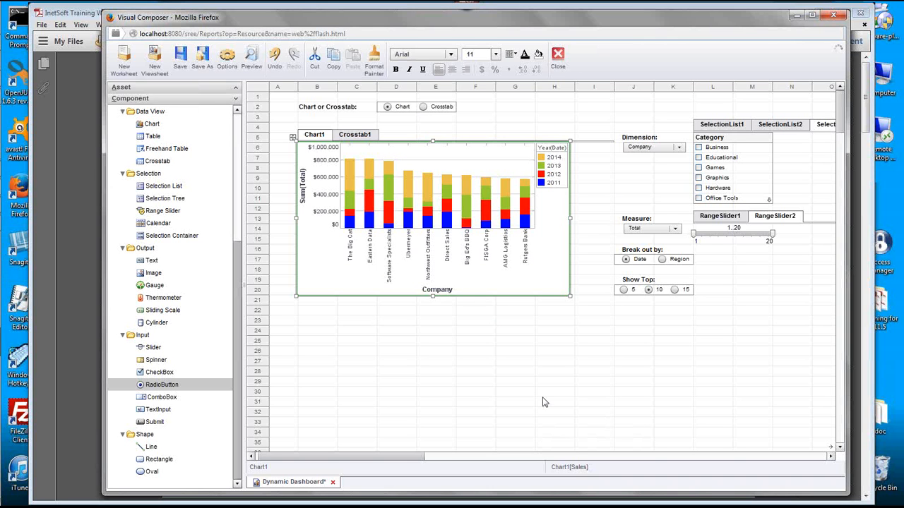
Switch Crosstab1's Visible property to an expression and start an if statement in its formula editor
{"action": "left_click", "coordinate": [355, 134]}
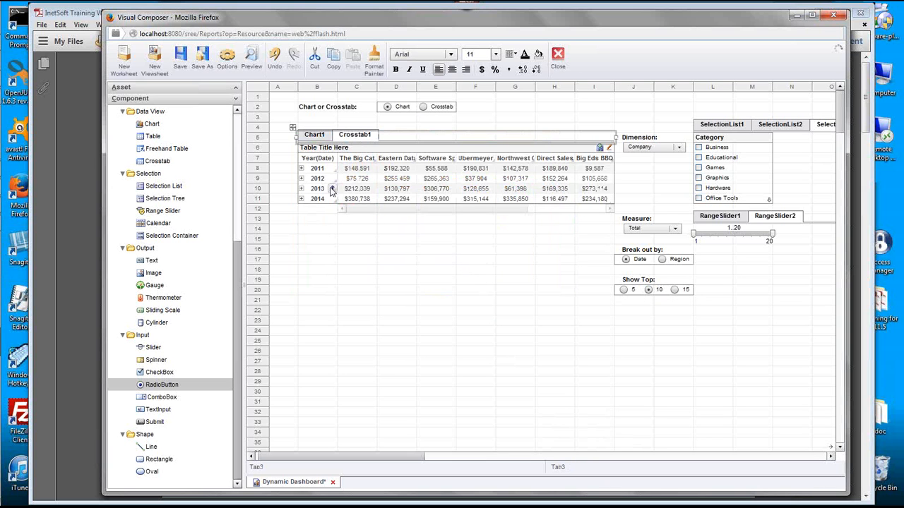
{"action": "right_click", "coordinate": [375, 153]}
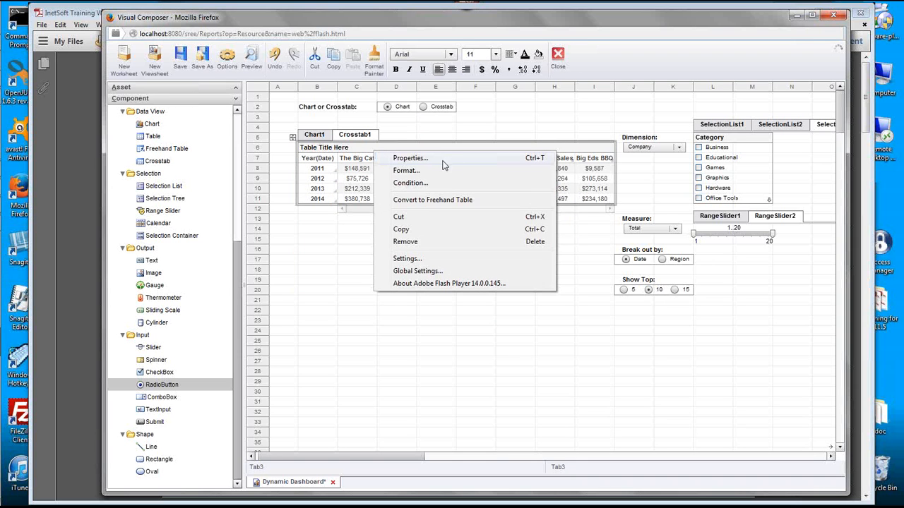
{"action": "left_click", "coordinate": [440, 162]}
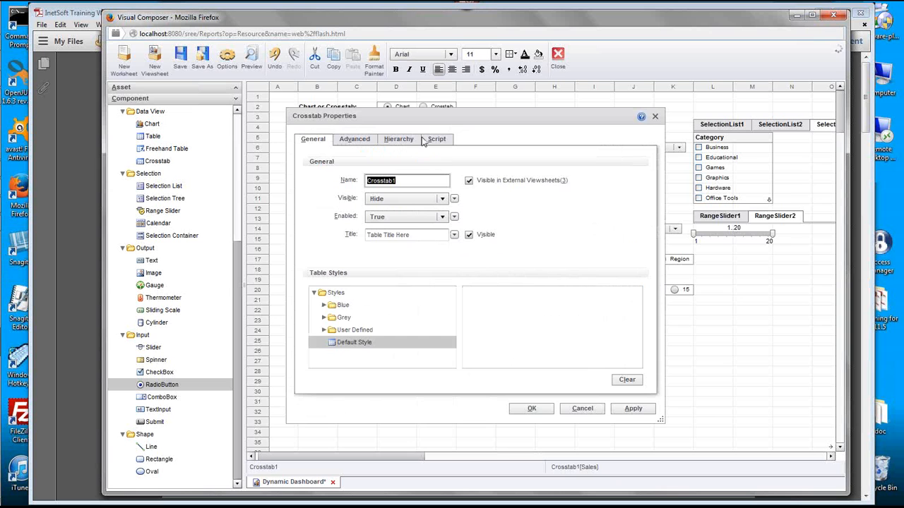
{"action": "left_click_drag", "start_coordinate": [407, 122], "coordinate": [464, 128]}
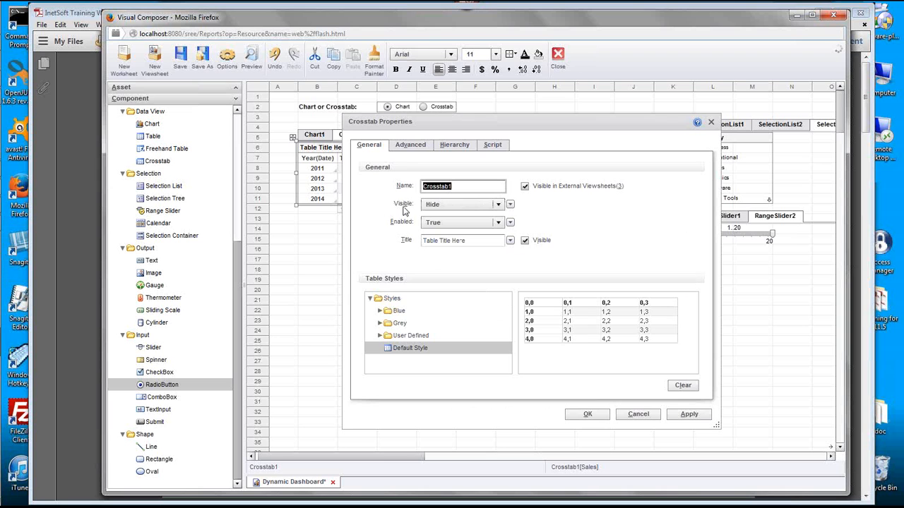
{"action": "left_click", "coordinate": [510, 204]}
{"action": "left_click", "coordinate": [529, 237]}
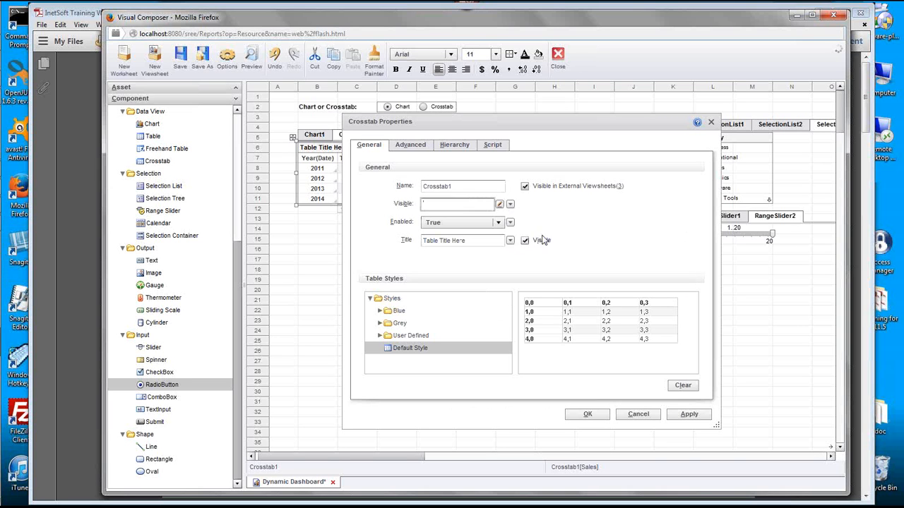
{"action": "left_click", "coordinate": [499, 204]}
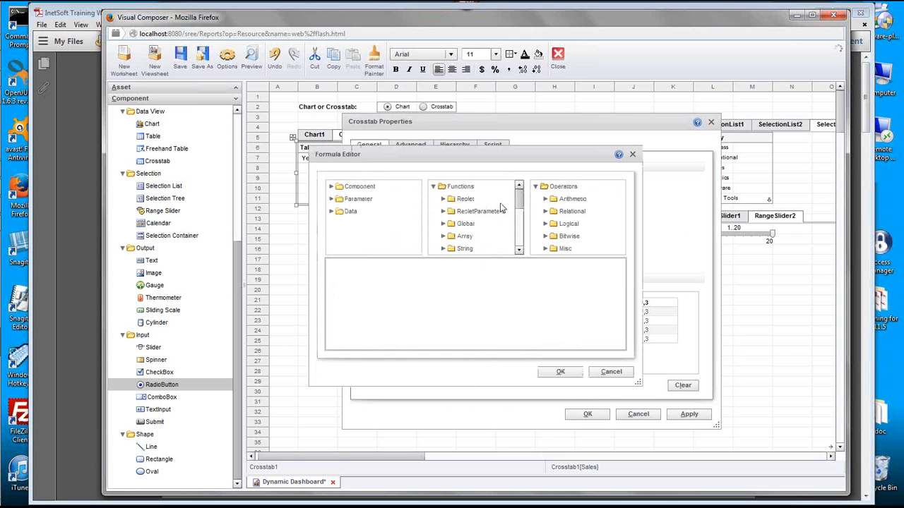
{"action": "type", "text": "if"}
{"action": "type", "text": "(ch"}
{"action": "key", "text": "Down"}
{"action": "key", "text": "Down"}
{"action": "key", "text": "Return"}
{"action": "key", "text": "BackSpace"}
{"action": "key", "text": "BackSpace"}
{"action": "key", "text": "BackSpace"}
{"action": "key", "text": "BackSpace"}
{"action": "key", "text": "BackSpace"}
{"action": "key", "text": "BackSpace"}
{"action": "key", "text": "BackSpace"}
{"action": "key", "text": "BackSpace"}
{"action": "key", "text": "BackSpace"}
{"action": "key", "text": "BackSpace"}
{"action": "key", "text": "BackSpace"}
{"action": "key", "text": "BackSpace"}
{"action": "key", "text": "BackSpace"}
{"action": "key", "text": "BackSpace"}
Enter parameter.chartOrCrosstab=='Chart' as the if condition of the crosstab's visibility formula and open its block
{"action": "type", "text": "pa"}
{"action": "key", "text": "Down"}
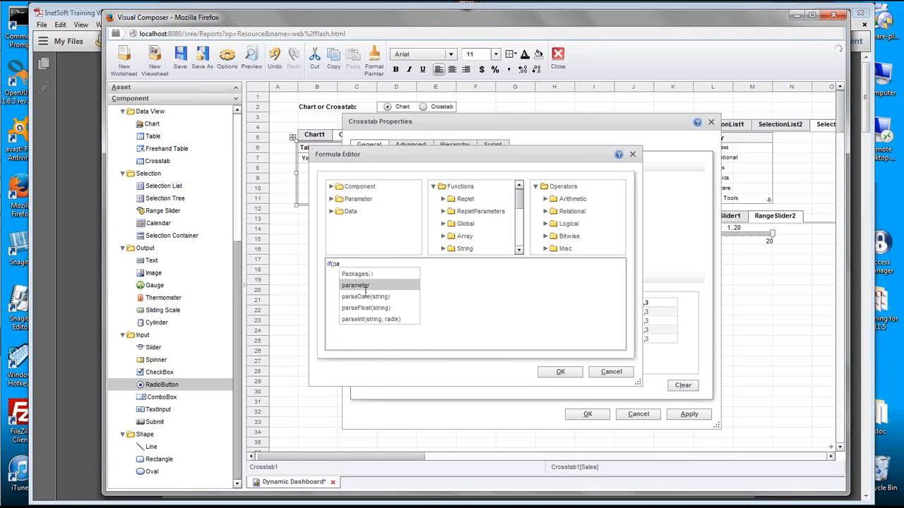
{"action": "key", "text": "Return"}
{"action": "type", "text": ".cha"}
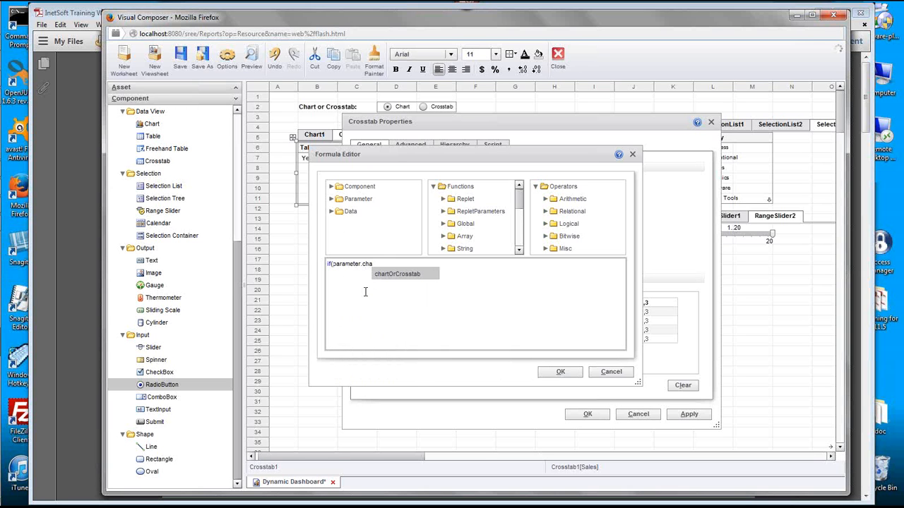
{"action": "key", "text": "Return"}
{"action": "type", "text": "=="}
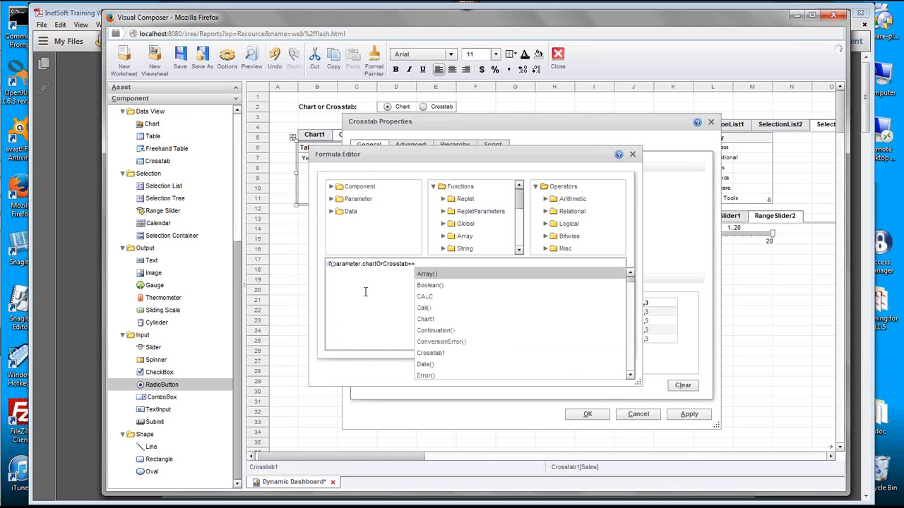
{"action": "type", "text": "'Chart'"}
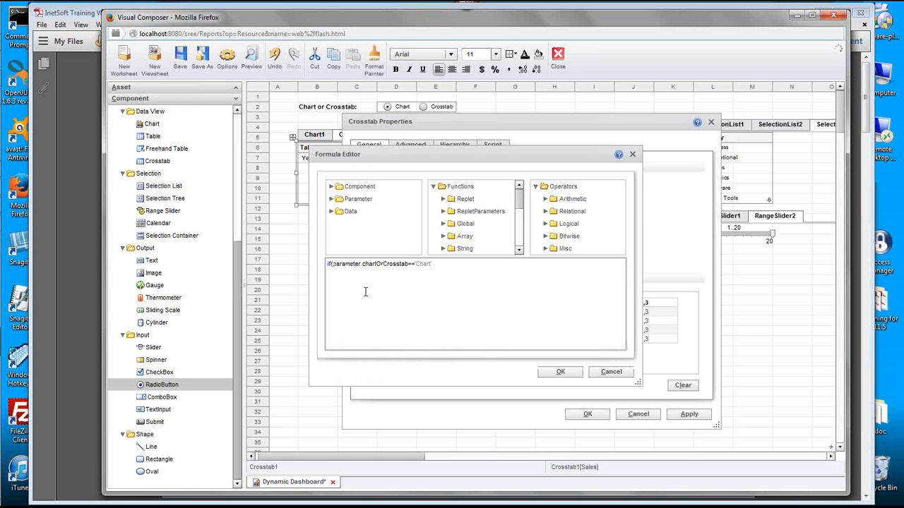
{"action": "type", "text": ") {"}
Complete the crosstab's visibility formula to return 'Hide' when the condition holds and 'Show' otherwise, and accept the crosstab properties
{"action": "left_click_drag", "start_coordinate": [478, 158], "coordinate": [593, 184]}
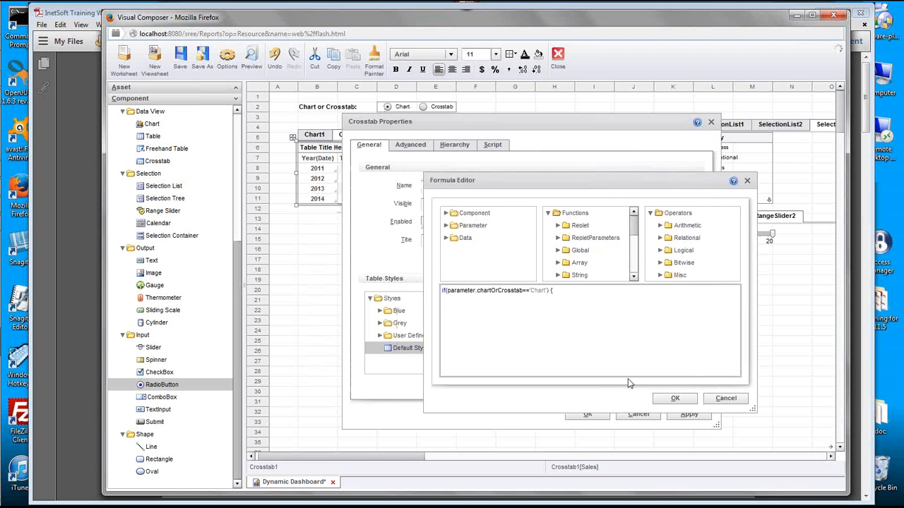
{"action": "type", "text": "'Hide'"}
{"action": "key", "text": "Return"}
{"action": "type", "text": "else {"}
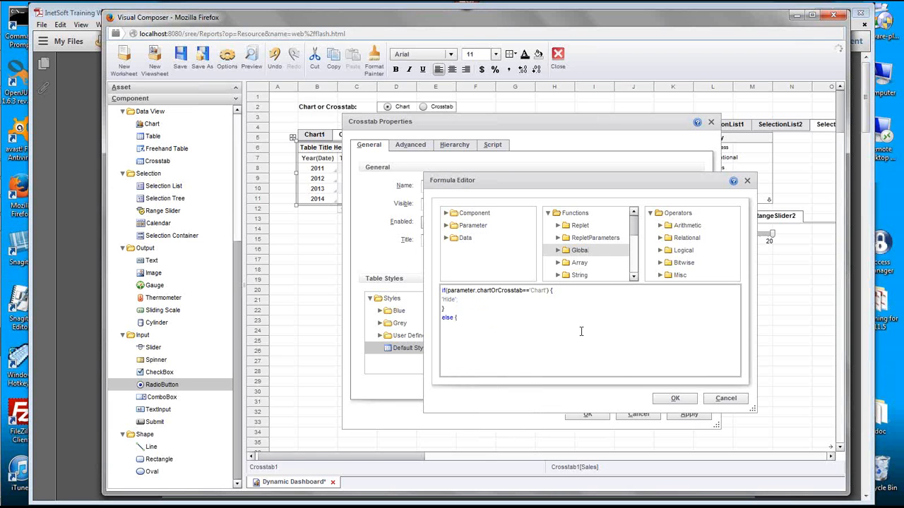
{"action": "type", "text": "'Show"}
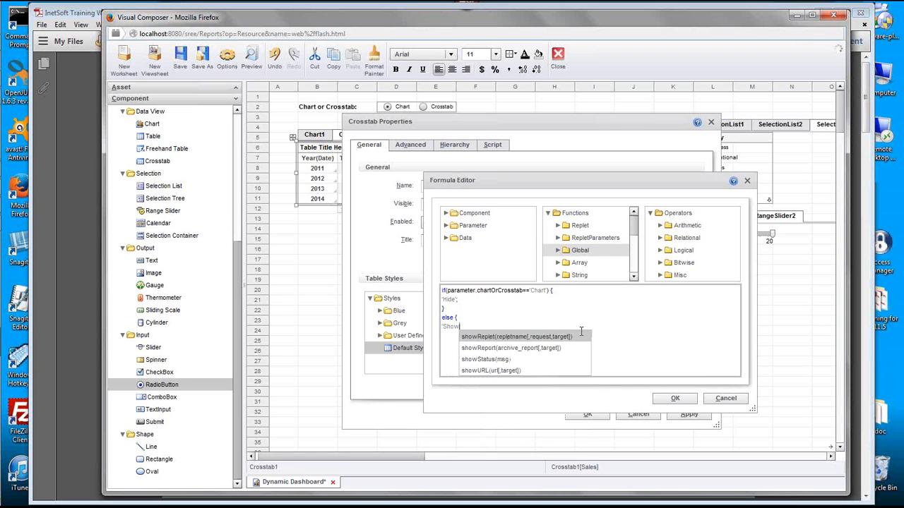
{"action": "type", "text": "'"}
{"action": "key", "text": "Return"}
{"action": "type", "text": "}"}
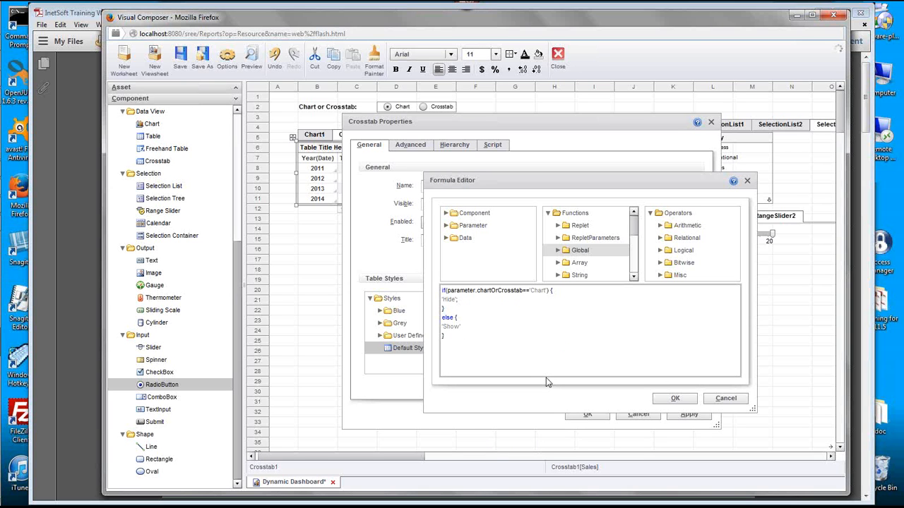
{"action": "left_click_drag", "start_coordinate": [496, 186], "coordinate": [575, 243]}
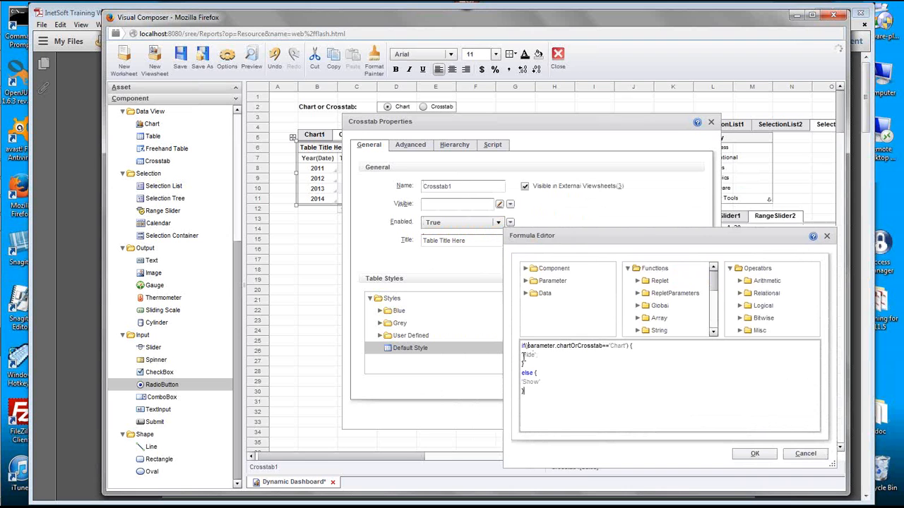
{"action": "left_click", "coordinate": [752, 452]}
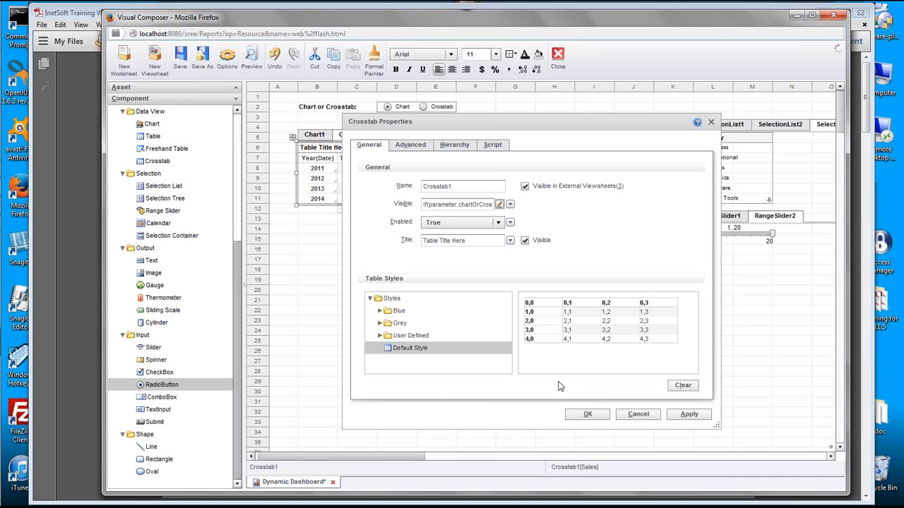
{"action": "left_click", "coordinate": [586, 415]}
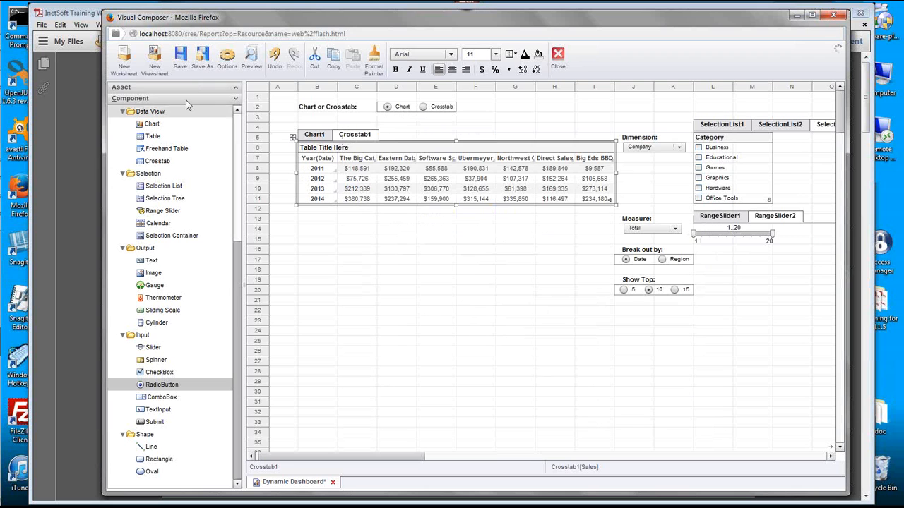
Save the dashboard and preview it with the Chart or Crosstab choice set to Crosstab
{"action": "left_click", "coordinate": [178, 64]}
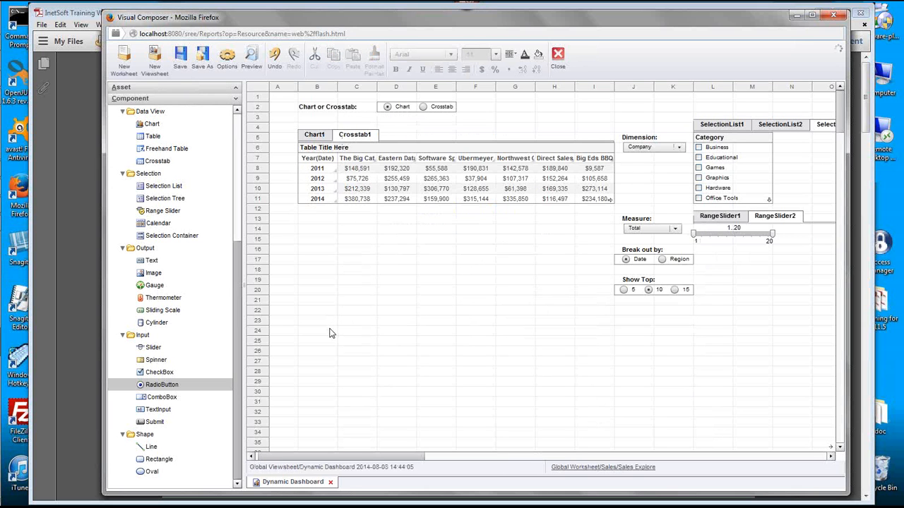
{"action": "left_click", "coordinate": [251, 59]}
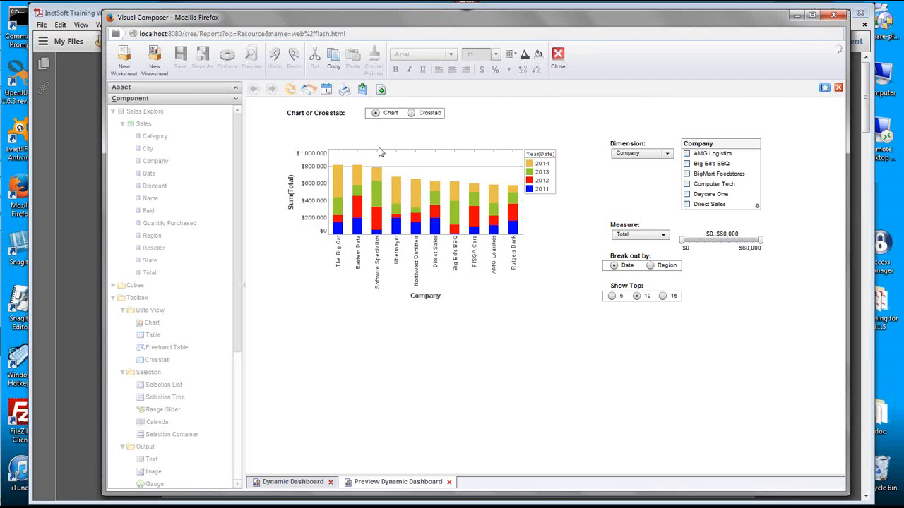
{"action": "left_click", "coordinate": [412, 113]}
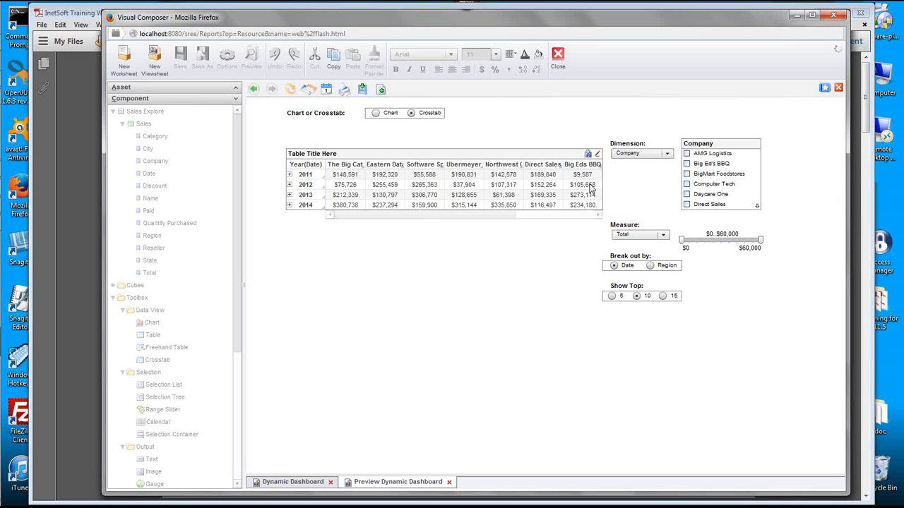
Test the previewed crosstab with the State dimension and the top 5, and switch the view back to Chart
{"action": "left_click", "coordinate": [666, 153]}
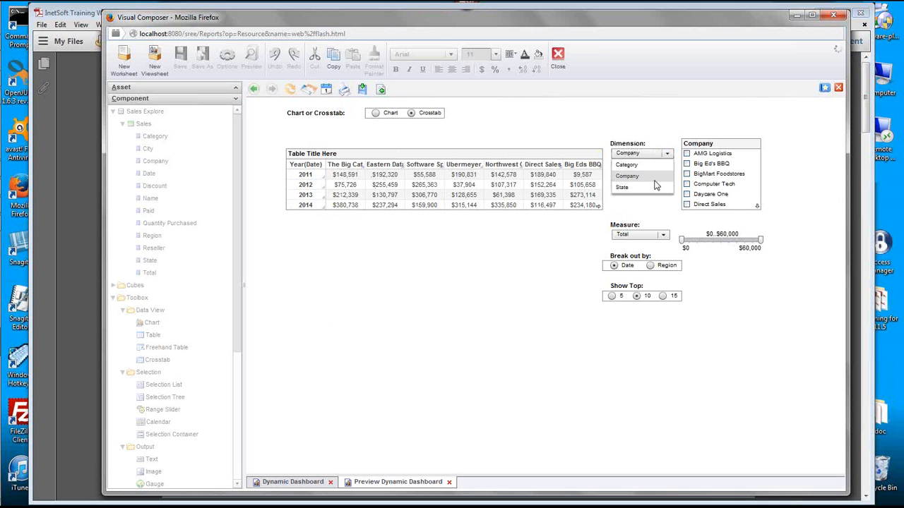
{"action": "left_click", "coordinate": [625, 189]}
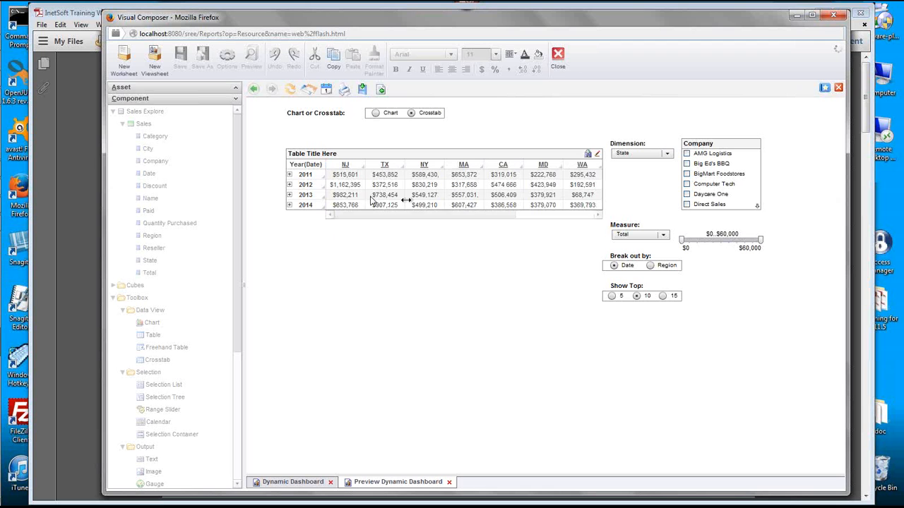
{"action": "left_click", "coordinate": [612, 296]}
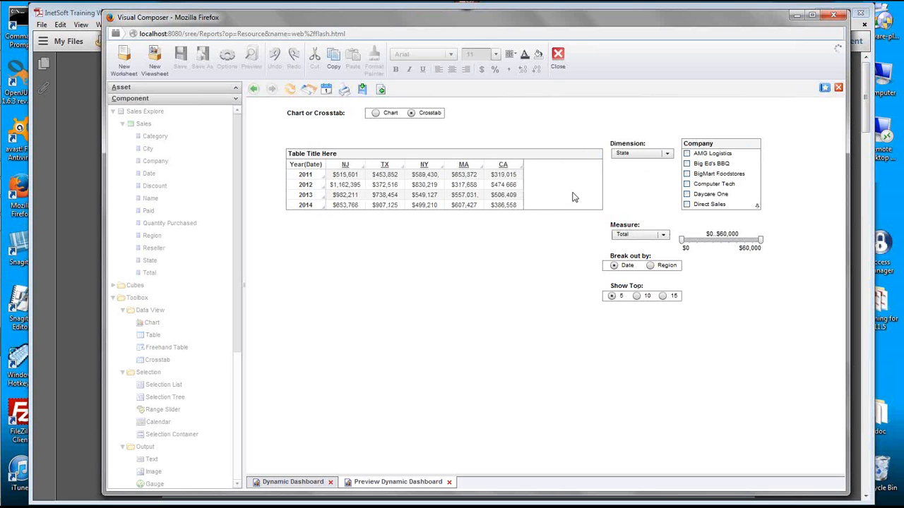
{"action": "left_click", "coordinate": [375, 113]}
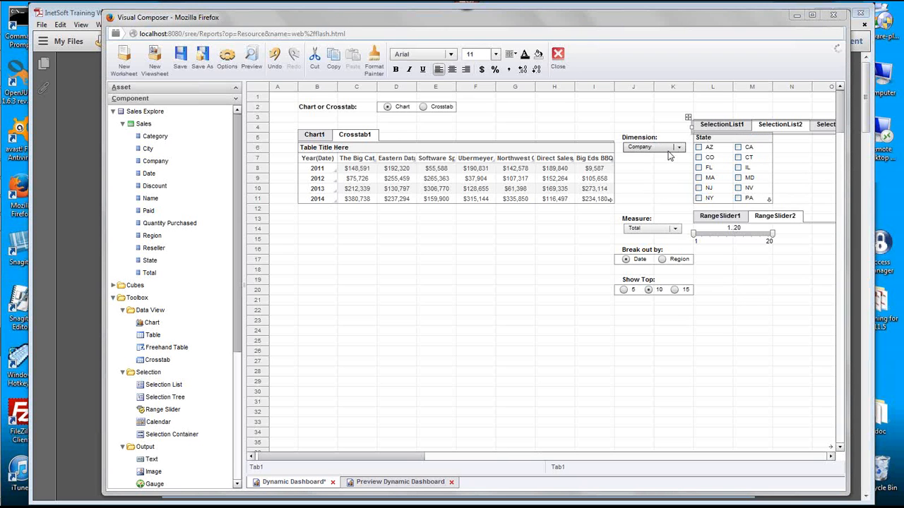
Check the Visible setting in SelectionList1's properties without changing it
{"action": "left_click_drag", "start_coordinate": [409, 457], "coordinate": [430, 458]}
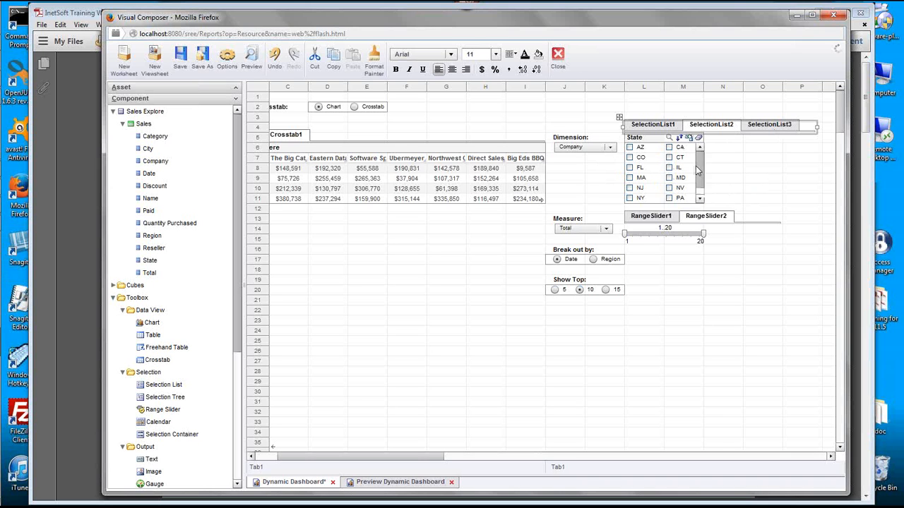
{"action": "left_click", "coordinate": [652, 124]}
{"action": "right_click", "coordinate": [646, 142]}
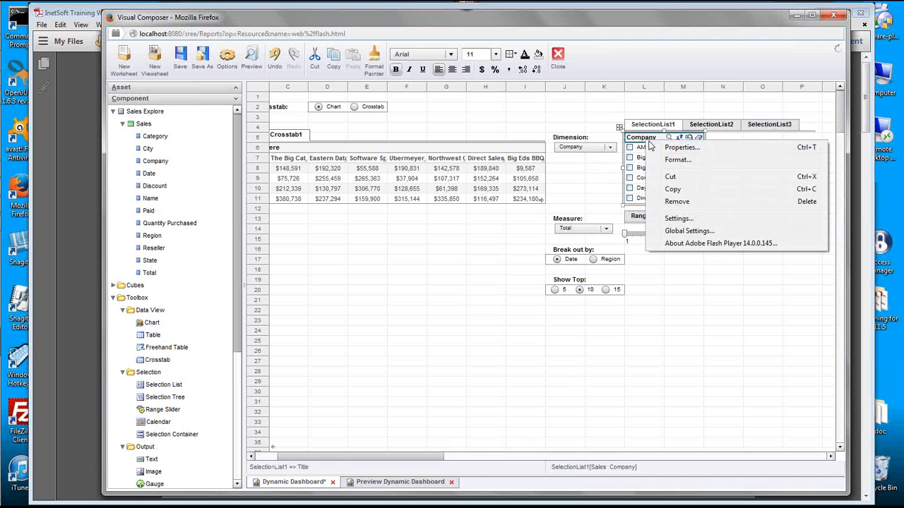
{"action": "key", "text": "Escape"}
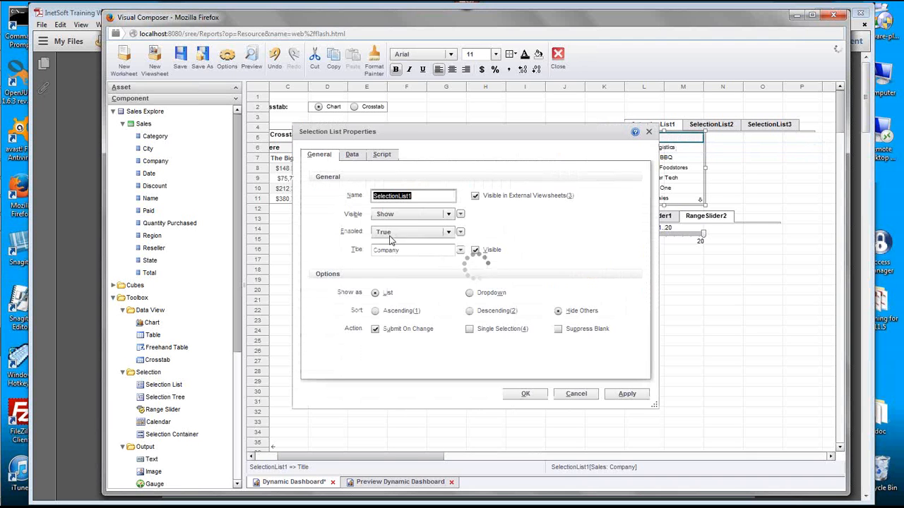
{"action": "left_click", "coordinate": [649, 131]}
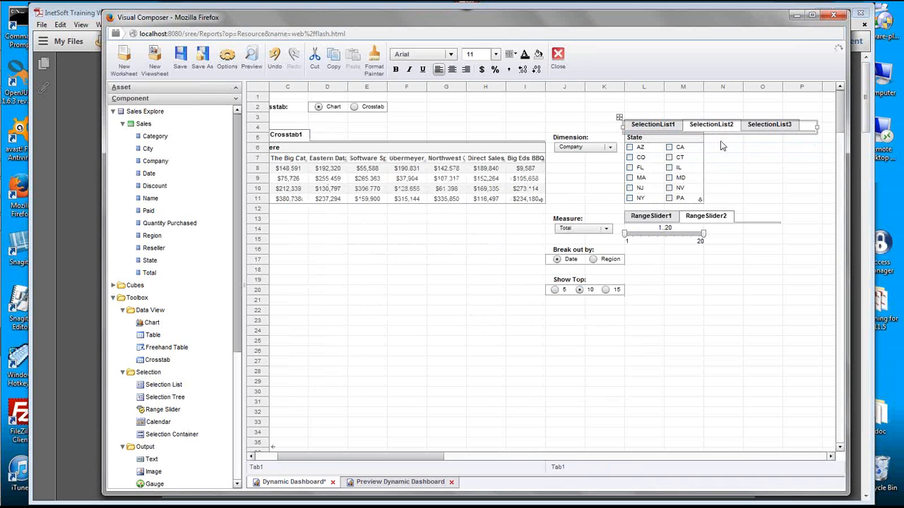
Set the Visible property of the State selection list, SelectionList2, to Show
{"action": "right_click", "coordinate": [651, 145]}
{"action": "left_click", "coordinate": [682, 147]}
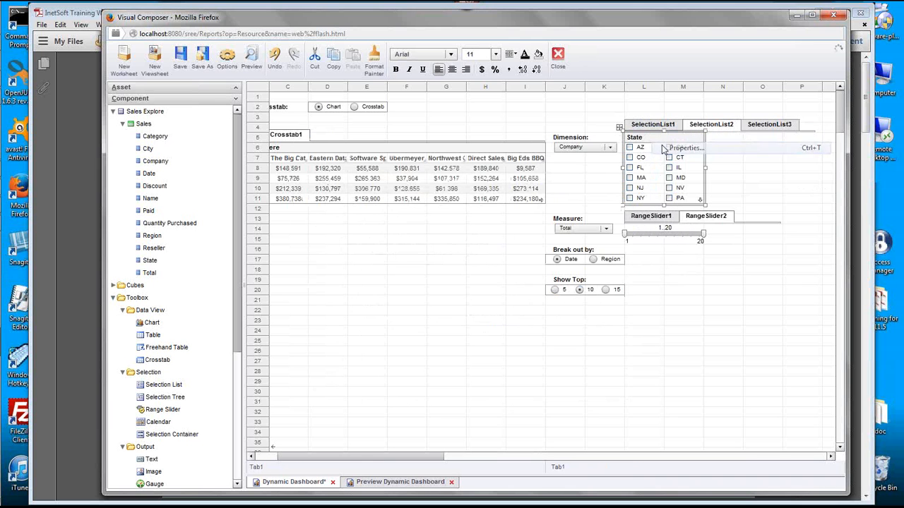
{"action": "left_click", "coordinate": [406, 215]}
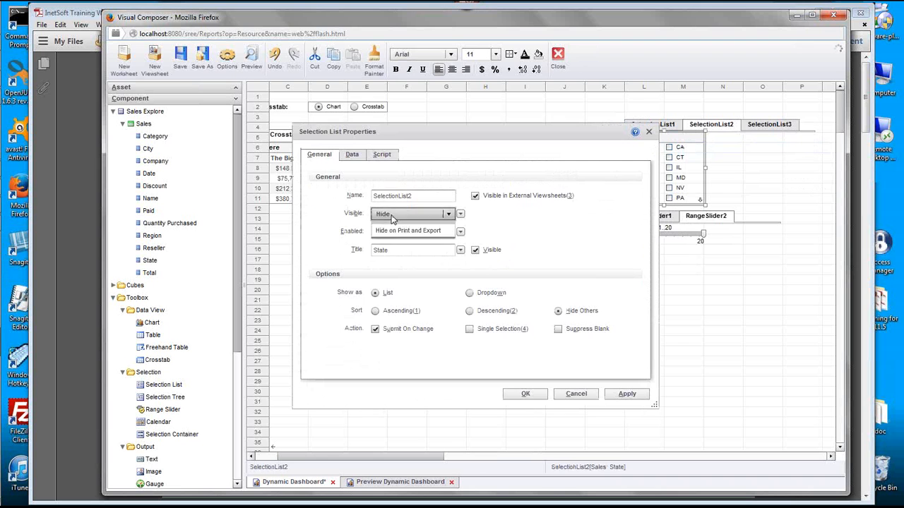
{"action": "left_click", "coordinate": [398, 231]}
{"action": "left_click", "coordinate": [526, 394]}
Set the Visible property of the Category selection list, SelectionList3, to Show
{"action": "left_click", "coordinate": [766, 126]}
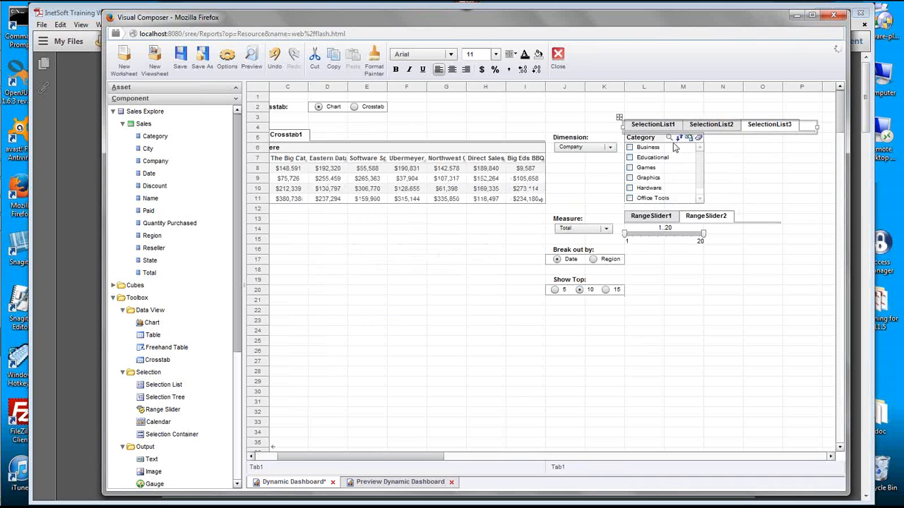
{"action": "right_click", "coordinate": [649, 138]}
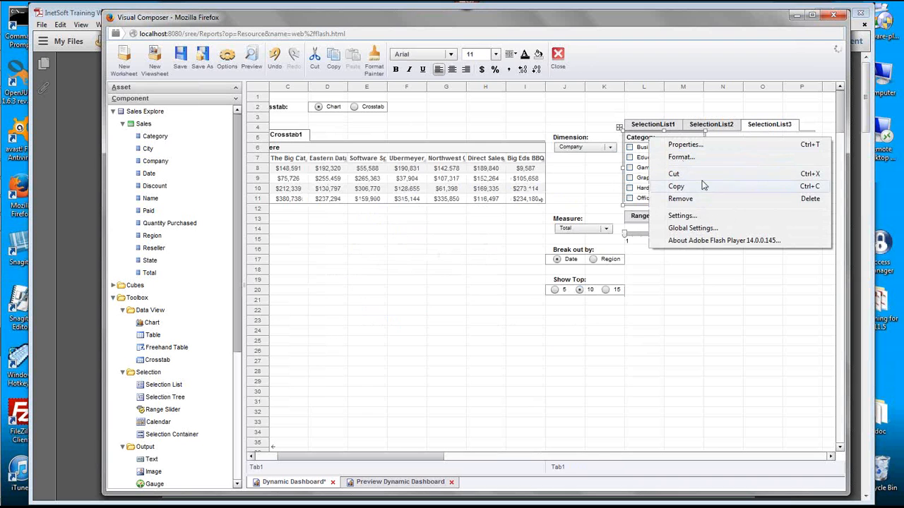
{"action": "left_click", "coordinate": [683, 145]}
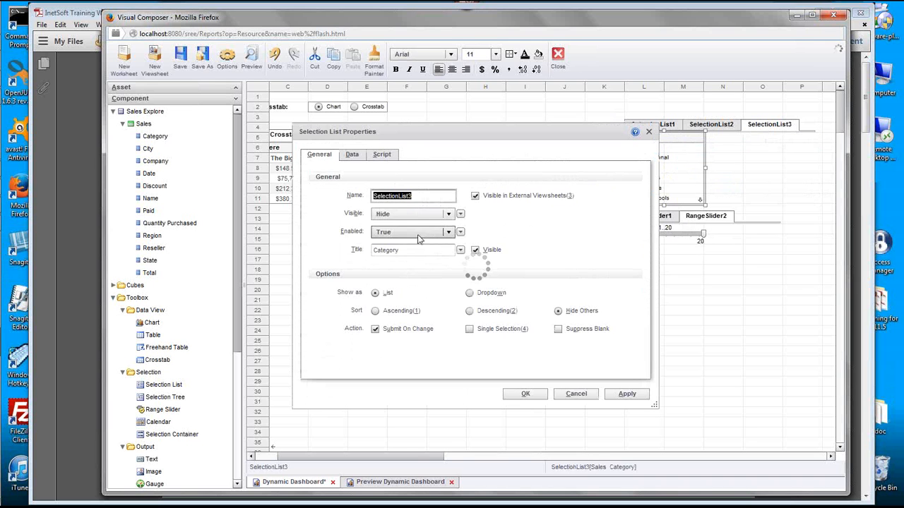
{"action": "left_click", "coordinate": [409, 214]}
{"action": "left_click", "coordinate": [386, 228]}
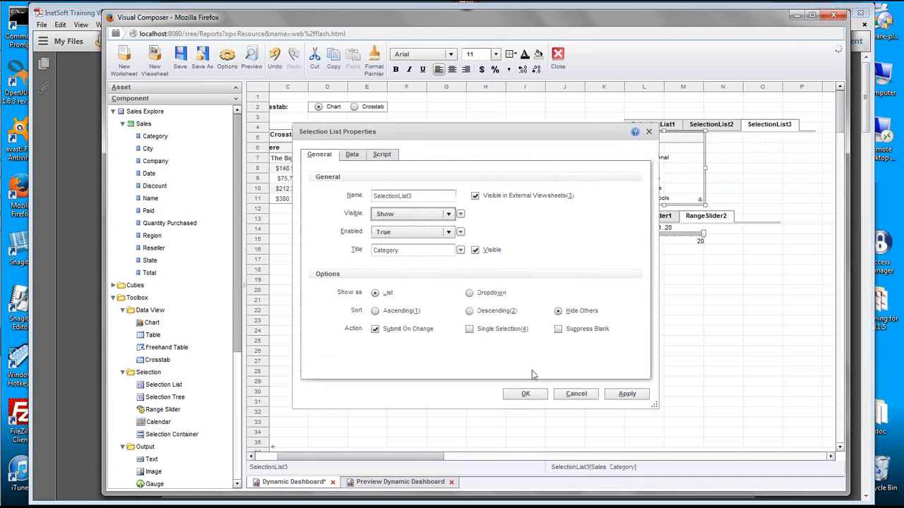
{"action": "left_click", "coordinate": [525, 394]}
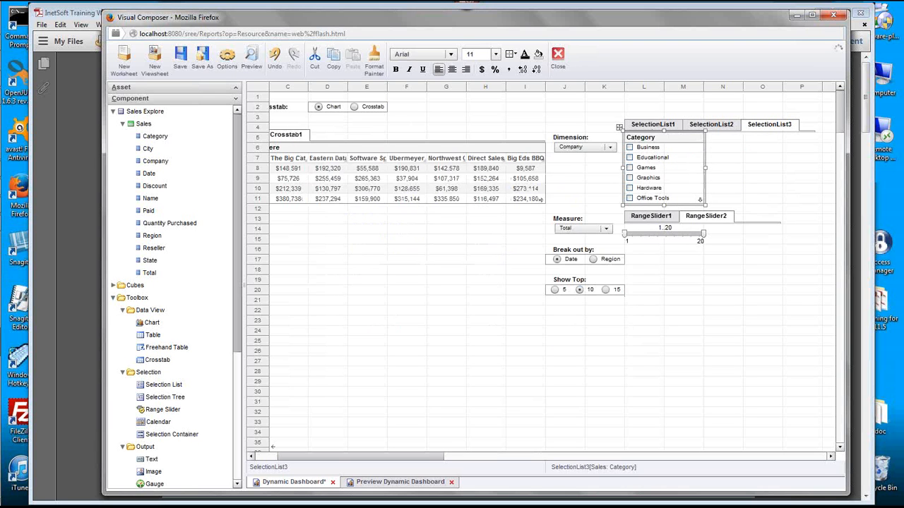
Delete the tabbed range sliders beside the Measure control and check the remaining selection list tabs
{"action": "left_click_drag", "start_coordinate": [811, 263], "coordinate": [683, 213]}
{"action": "key", "text": "Delete"}
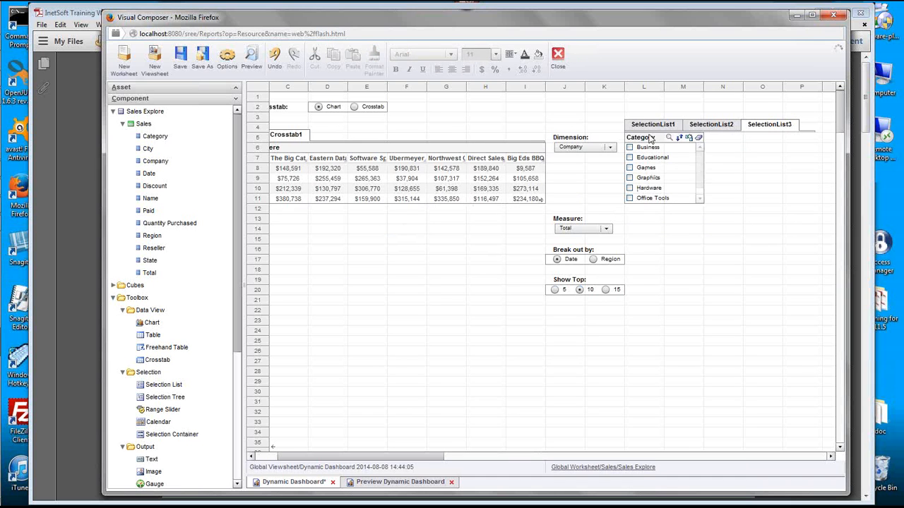
{"action": "left_click", "coordinate": [665, 124]}
{"action": "left_click", "coordinate": [773, 127]}
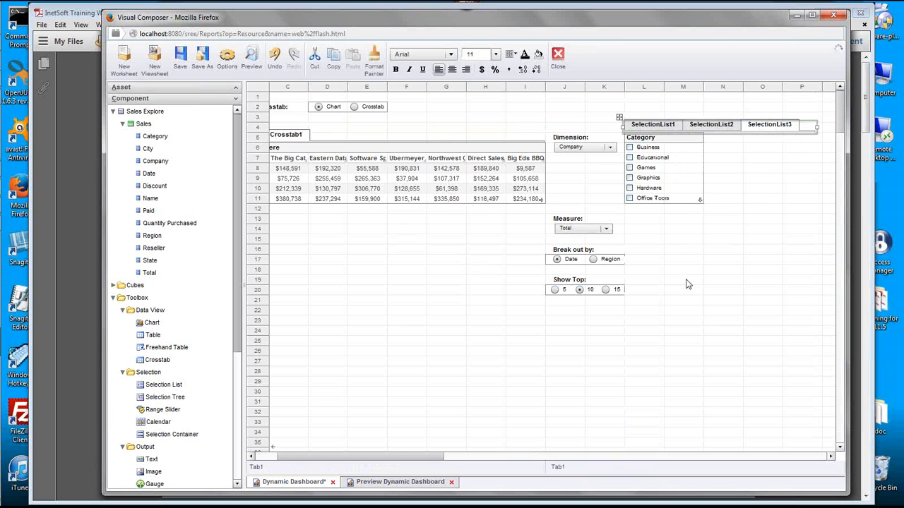
Preview the dashboard with its tabbed selection lists, trying the Category and State dimensions
{"action": "left_click", "coordinate": [418, 480]}
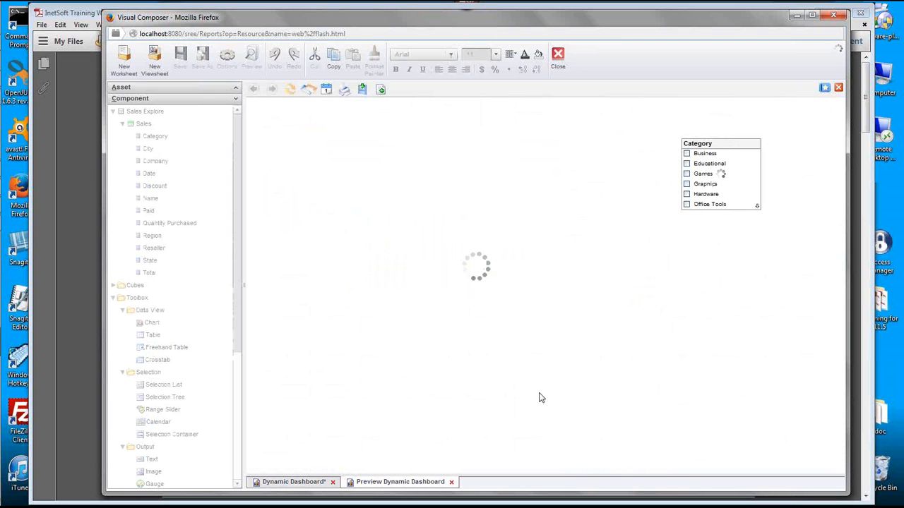
{"action": "left_click", "coordinate": [755, 134]}
{"action": "left_click", "coordinate": [815, 131]}
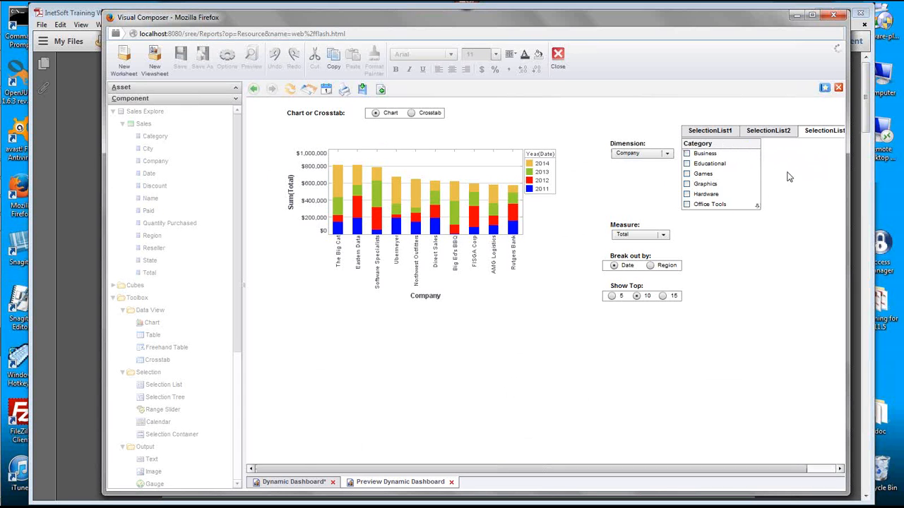
{"action": "left_click", "coordinate": [643, 155]}
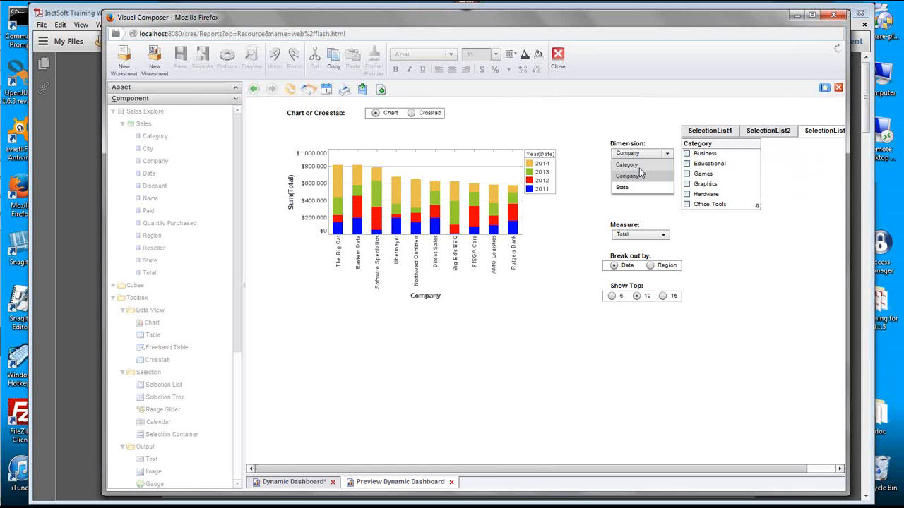
{"action": "left_click", "coordinate": [639, 168]}
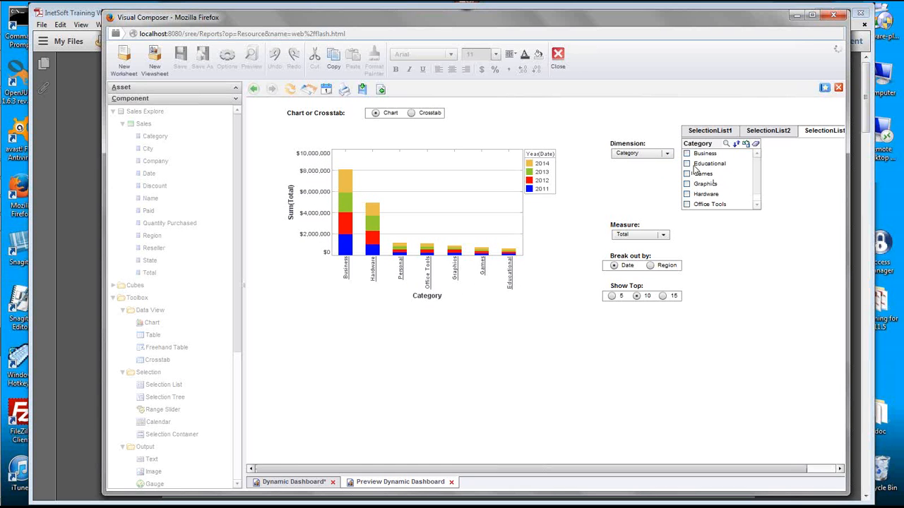
{"action": "left_click", "coordinate": [638, 155]}
{"action": "left_click", "coordinate": [624, 187]}
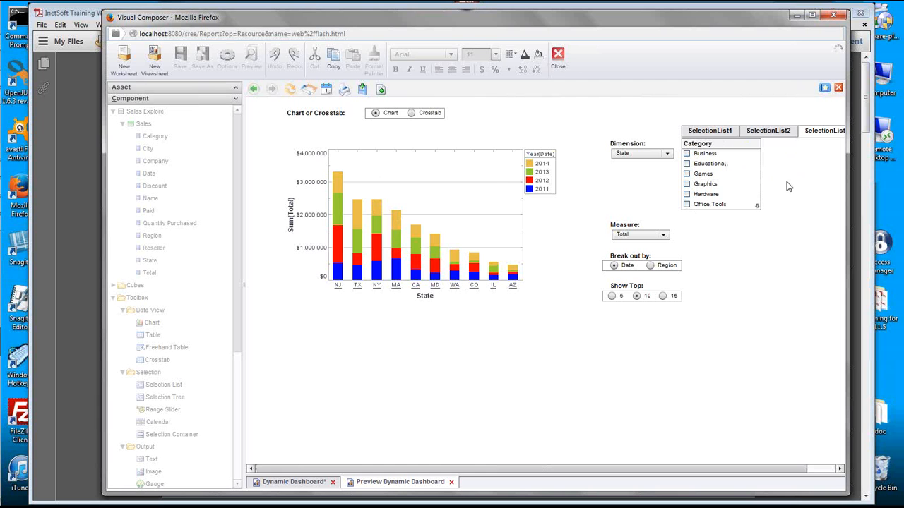
Back in the dashboard design, switch SelectionList1's Visible property to an expression and open its formula editor
{"action": "left_click", "coordinate": [307, 482]}
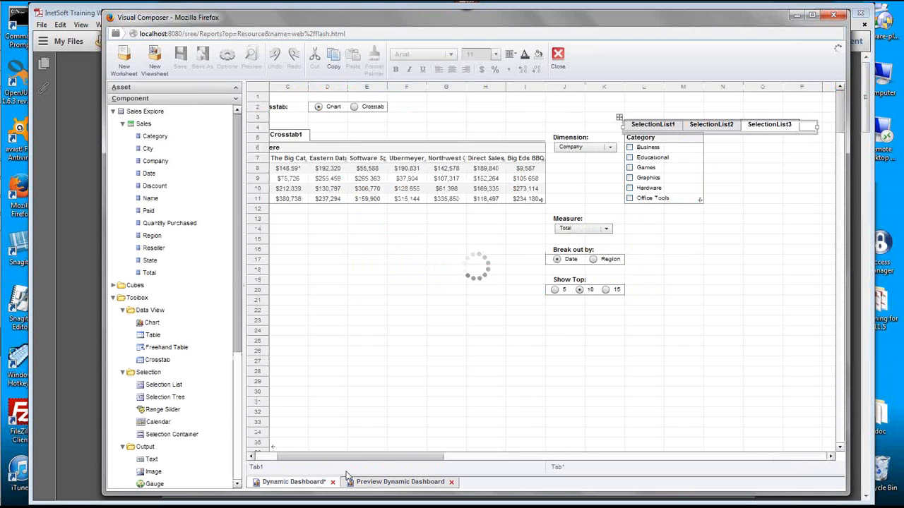
{"action": "left_click", "coordinate": [646, 125]}
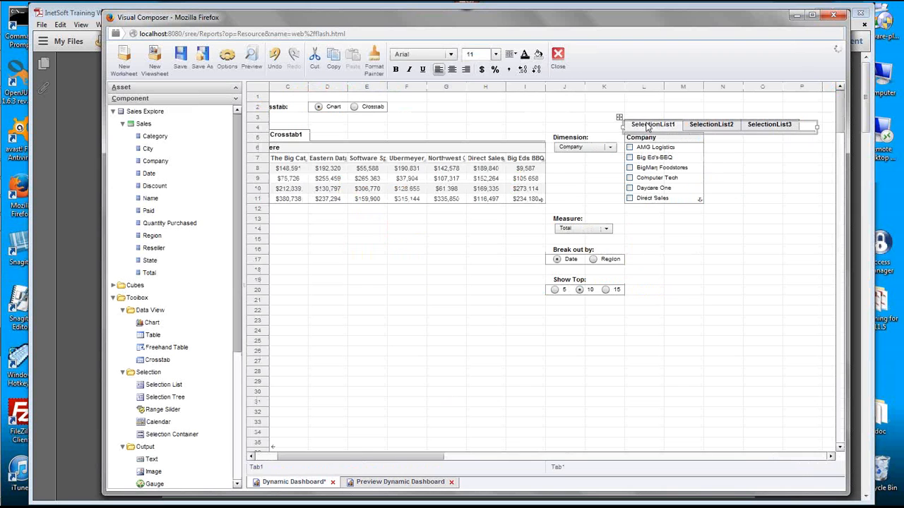
{"action": "left_click", "coordinate": [643, 138]}
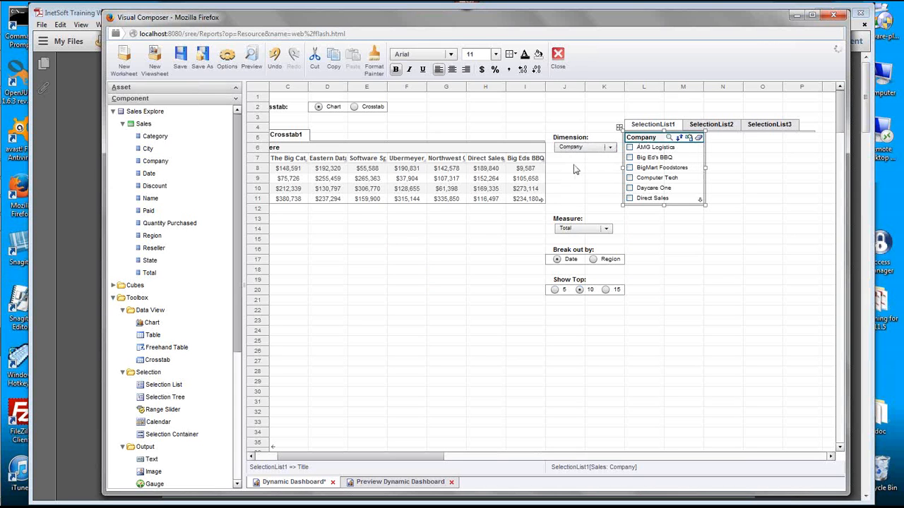
{"action": "right_click", "coordinate": [644, 142]}
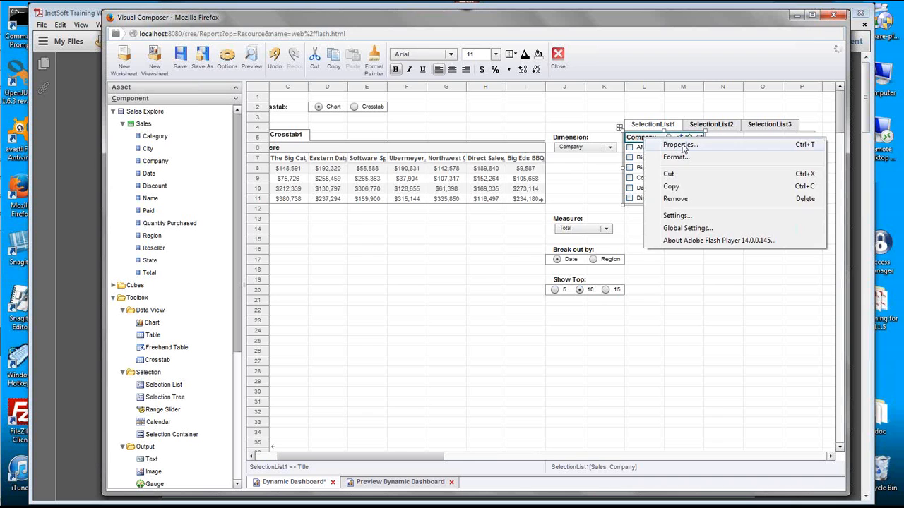
{"action": "left_click", "coordinate": [679, 145]}
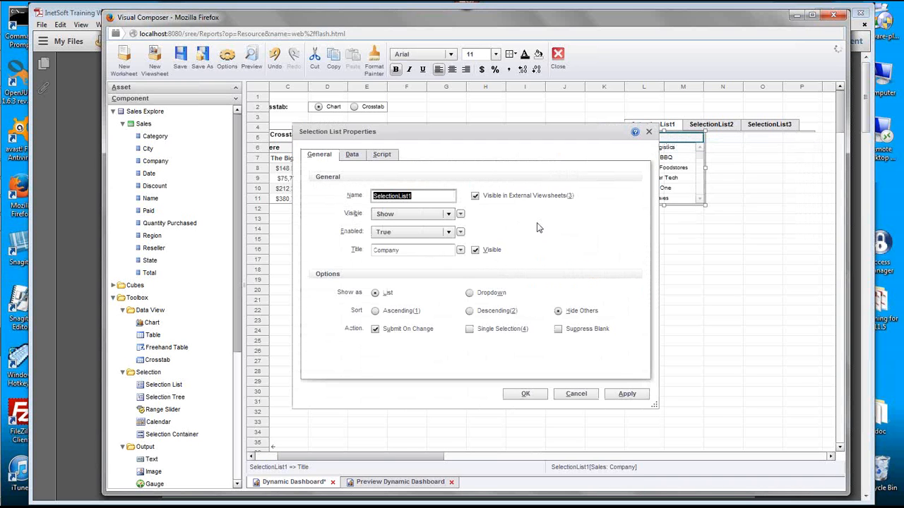
{"action": "left_click", "coordinate": [461, 215]}
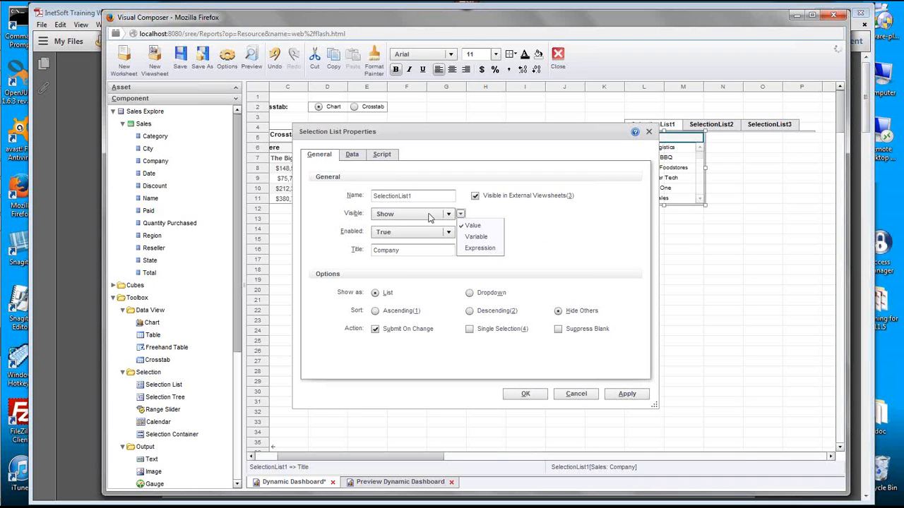
{"action": "left_click", "coordinate": [480, 248]}
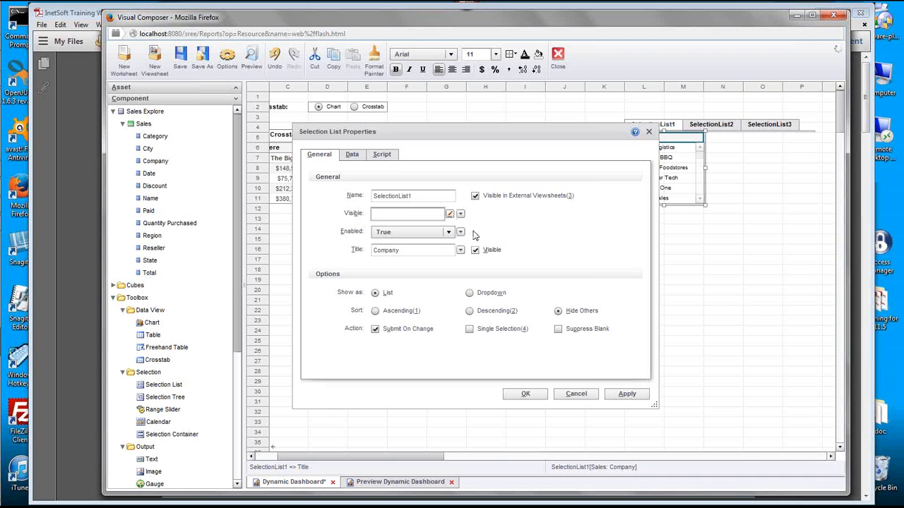
{"action": "left_click", "coordinate": [450, 214]}
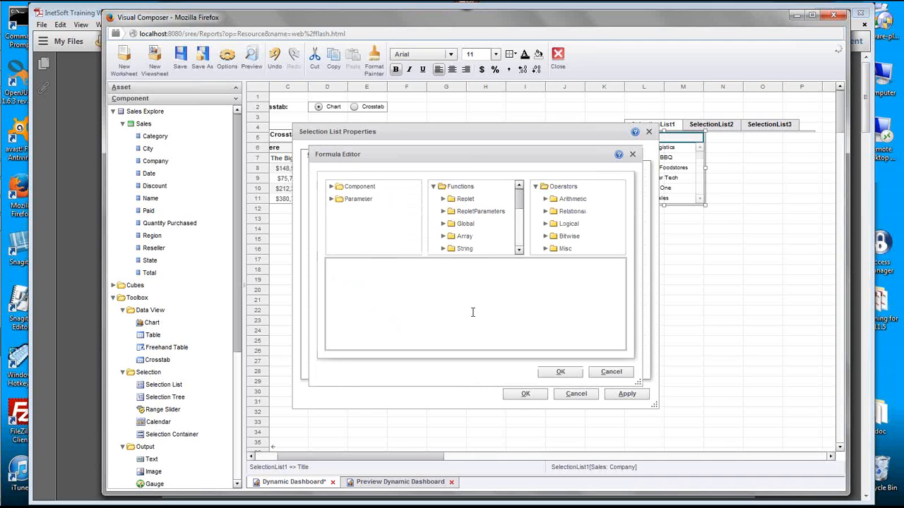
Enter if(parameter.dimension=='Company') as the condition of SelectionList1's visibility formula, keeping the formula editor fully in view
{"action": "left_click", "coordinate": [400, 314]}
{"action": "left_click", "coordinate": [330, 198]}
{"action": "left_click_drag", "start_coordinate": [417, 203], "coordinate": [415, 223]}
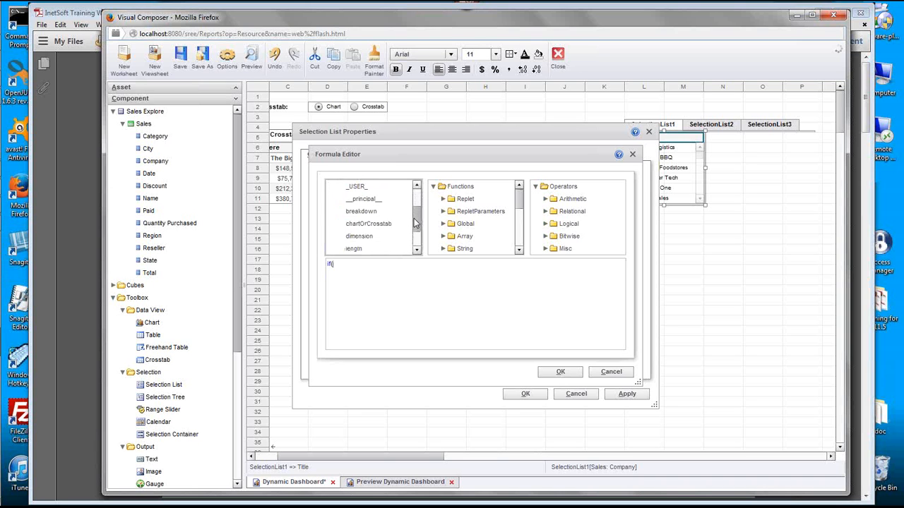
{"action": "double_click", "coordinate": [381, 238]}
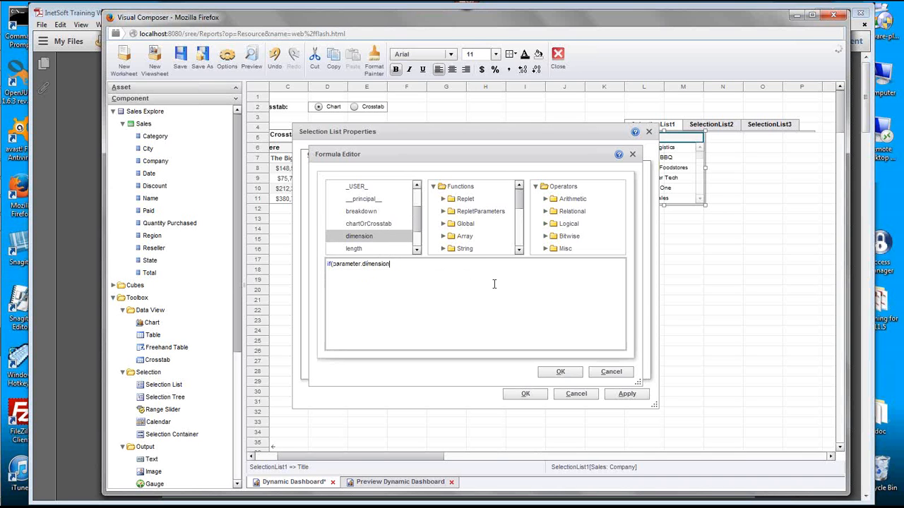
{"action": "type", "text": "=='Company"}
{"action": "left_click_drag", "start_coordinate": [405, 156], "coordinate": [501, 221]}
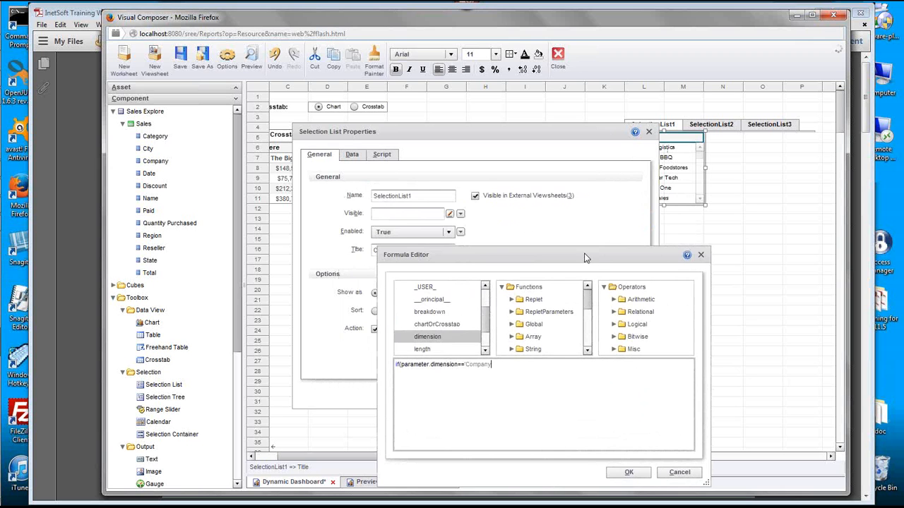
{"action": "left_click_drag", "start_coordinate": [575, 258], "coordinate": [557, 187]}
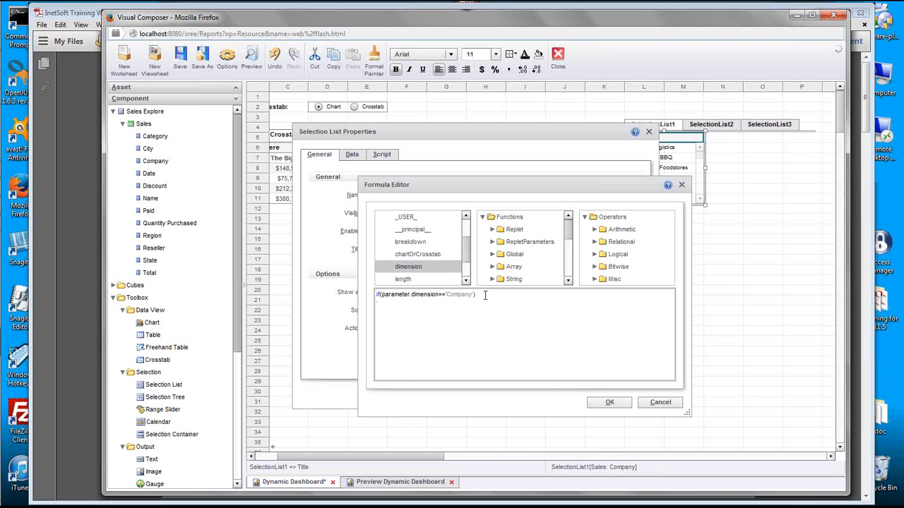
Make the formula return 'Show' when the condition holds and 'Hide' otherwise, and copy the whole formula
{"action": "type", "text": "Show"}
{"action": "left_click", "coordinate": [499, 301]}
{"action": "key", "text": "Return"}
{"action": "type", "text": "else"}
{"action": "key", "text": "Return"}
{"action": "left_click_drag", "start_coordinate": [417, 347], "coordinate": [371, 296]}
{"action": "key", "text": "ctrl+c"}
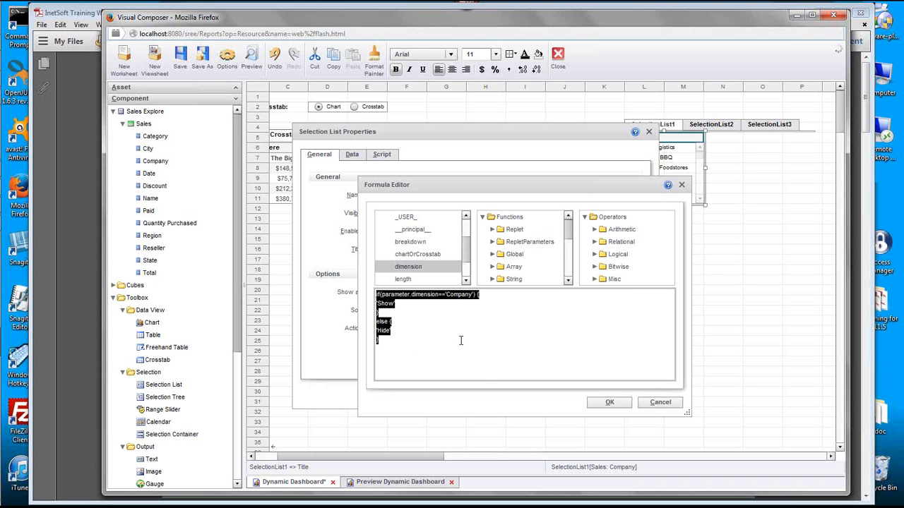
Accept SelectionList1's visibility formula and apply its selection list properties
{"action": "left_click", "coordinate": [447, 323]}
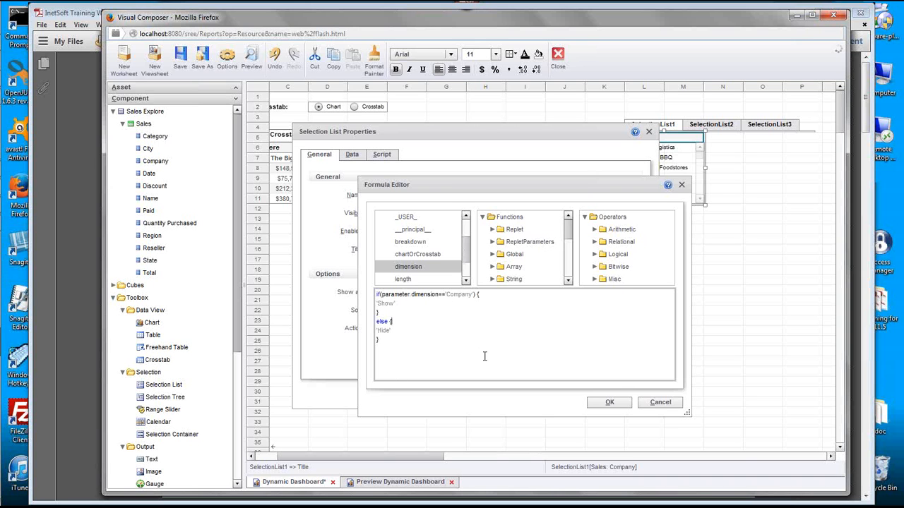
{"action": "left_click", "coordinate": [609, 402]}
{"action": "left_click", "coordinate": [528, 395]}
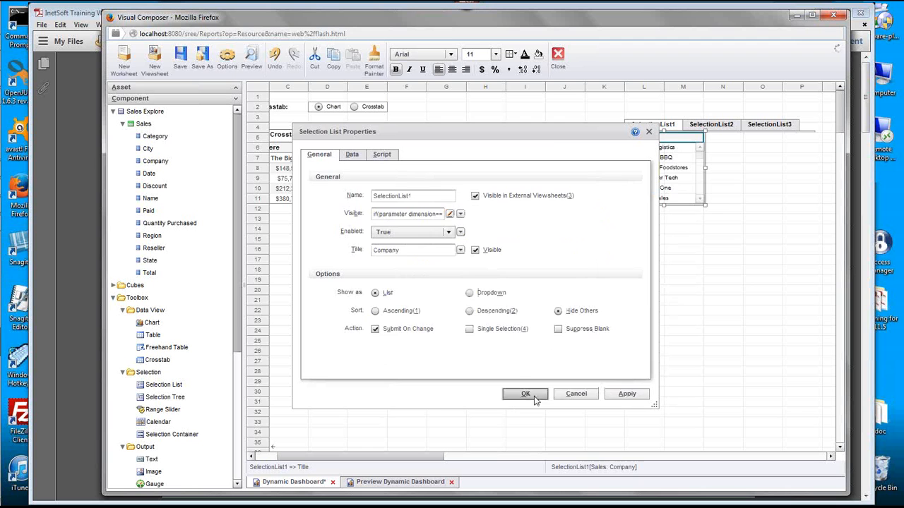
Switch the Visible property of SelectionList2, the State list, to an expression and open its formula editor
{"action": "left_click", "coordinate": [714, 129]}
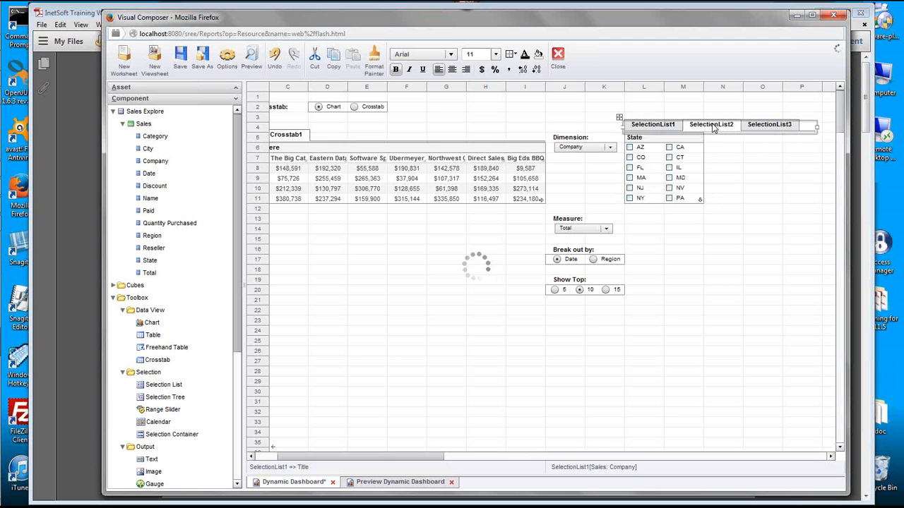
{"action": "right_click", "coordinate": [651, 141]}
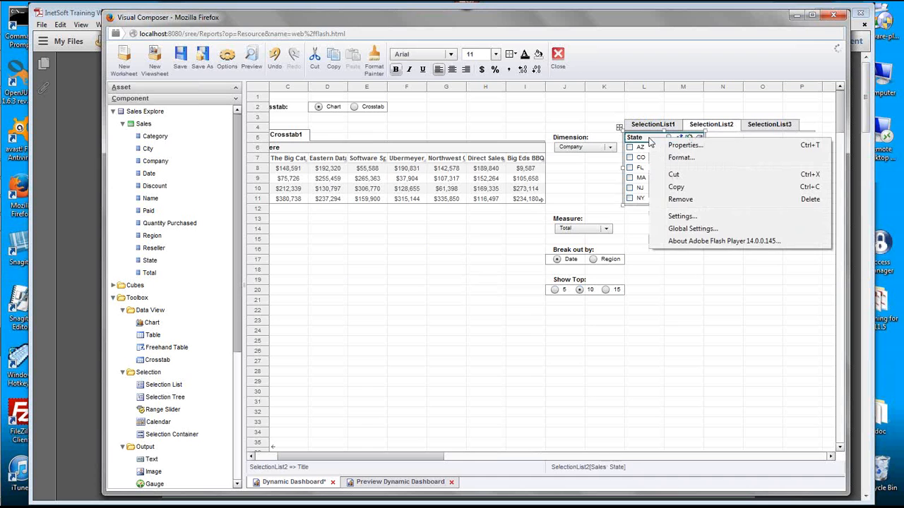
{"action": "left_click", "coordinate": [708, 149]}
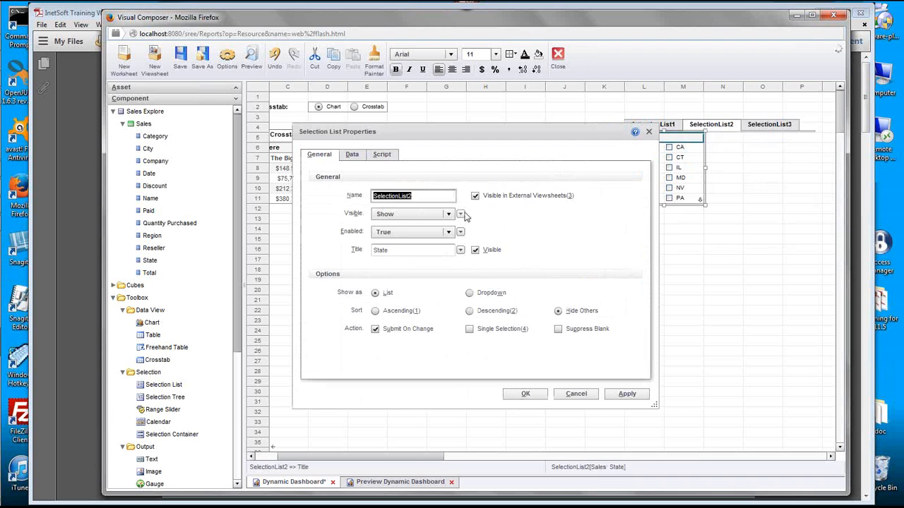
{"action": "left_click", "coordinate": [461, 214]}
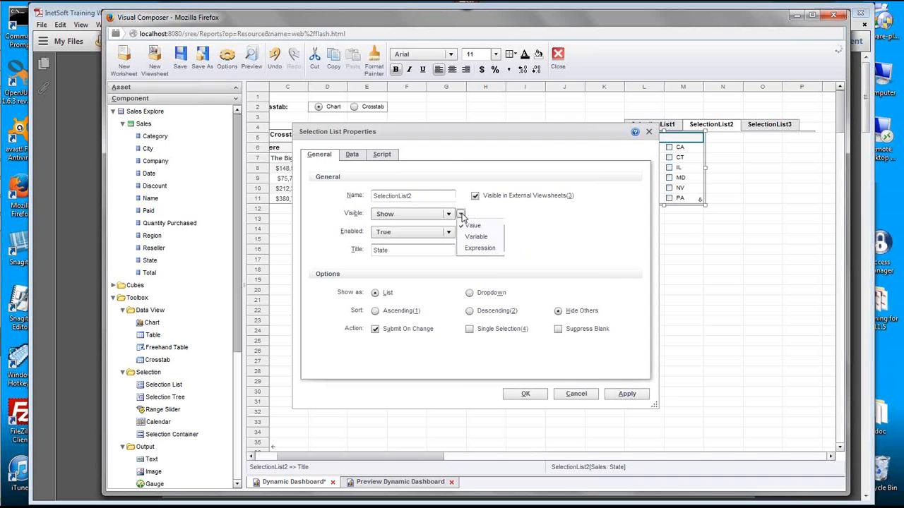
{"action": "left_click", "coordinate": [492, 252]}
{"action": "left_click", "coordinate": [450, 213]}
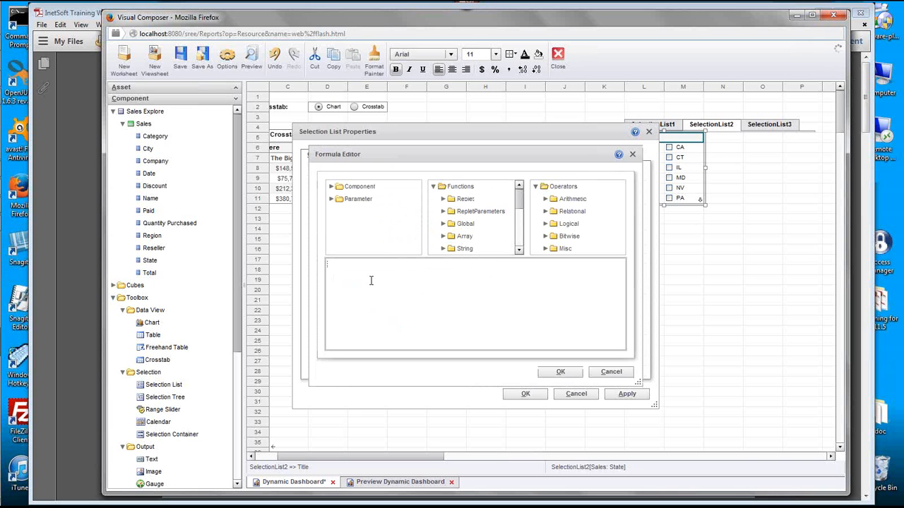
Paste the copied visibility formula for SelectionList2, change the compared dimension to 'State', and apply the properties
{"action": "key", "text": "ctrl+v"}
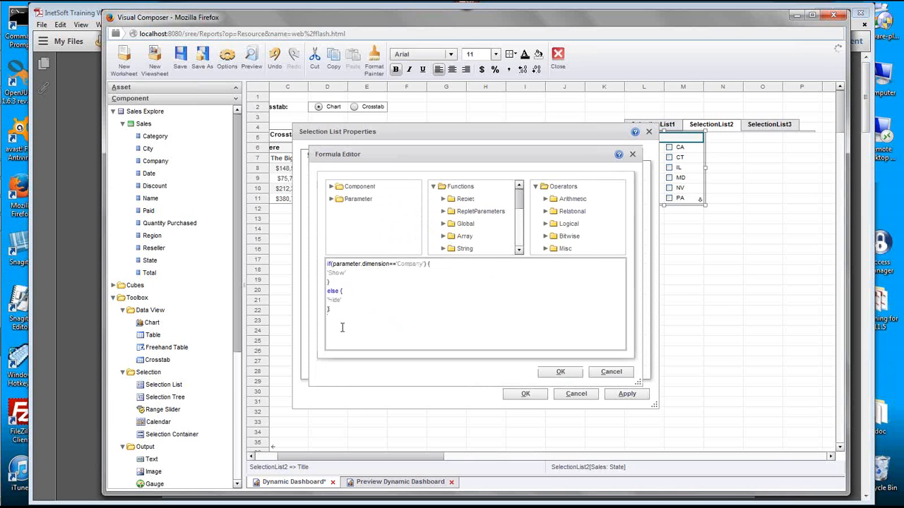
{"action": "left_click_drag", "start_coordinate": [399, 262], "coordinate": [420, 266]}
{"action": "type", "text": "'State'"}
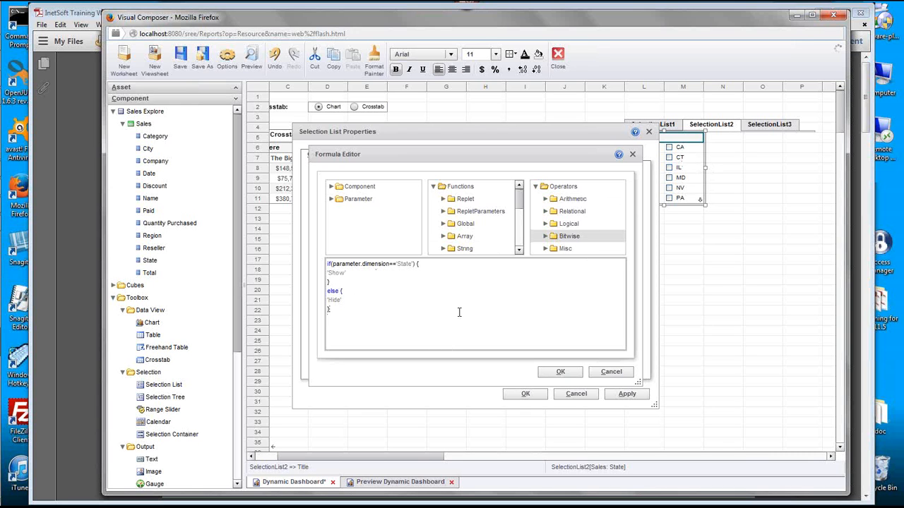
{"action": "left_click", "coordinate": [558, 371]}
{"action": "left_click", "coordinate": [541, 394]}
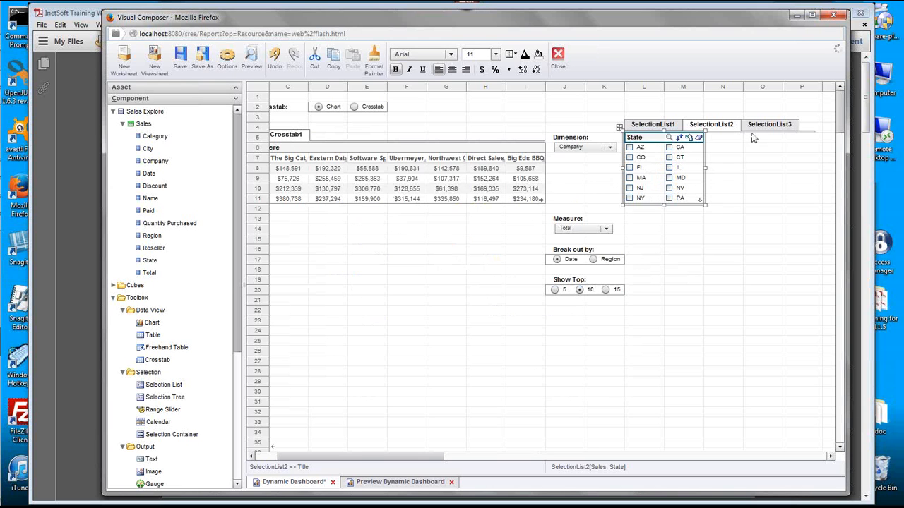
Switch the Visible property of SelectionList3, the Category list, to an expression and open its formula editor
{"action": "left_click", "coordinate": [644, 143]}
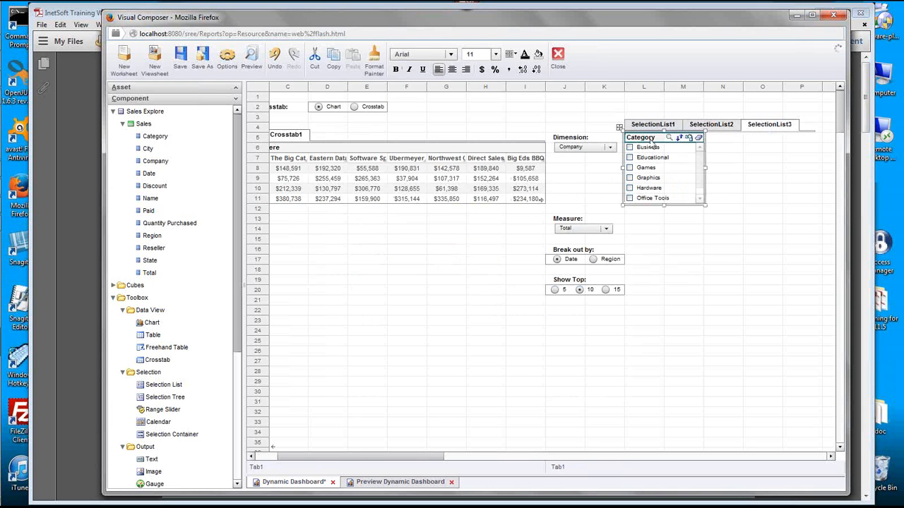
{"action": "right_click", "coordinate": [653, 140]}
{"action": "left_click", "coordinate": [710, 149]}
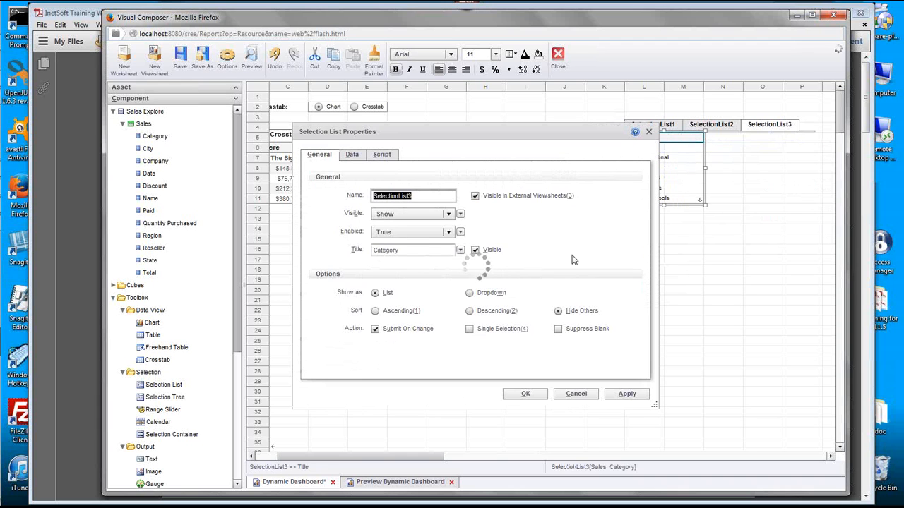
{"action": "left_click", "coordinate": [460, 213]}
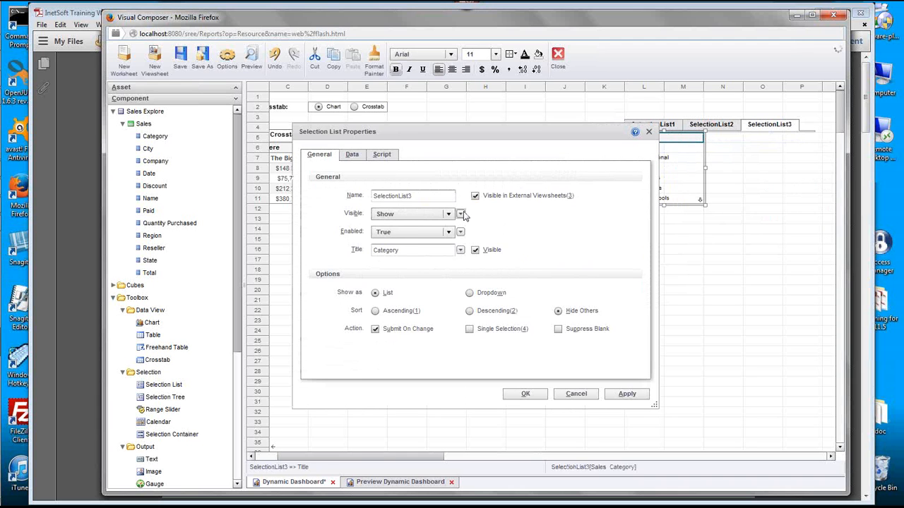
{"action": "left_click", "coordinate": [487, 249]}
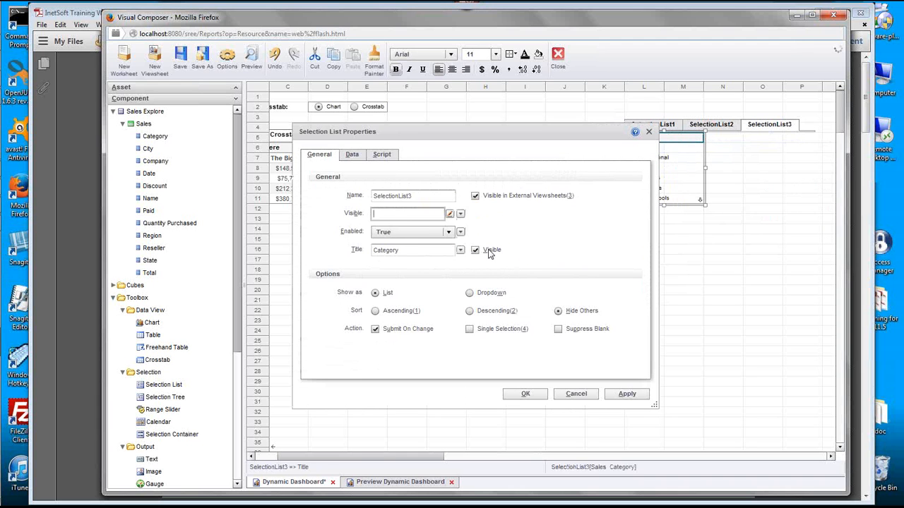
{"action": "left_click", "coordinate": [449, 213]}
Paste the copied visibility formula for SelectionList3, change the compared dimension to 'Category', and apply the properties
{"action": "key", "text": "ctrl+v"}
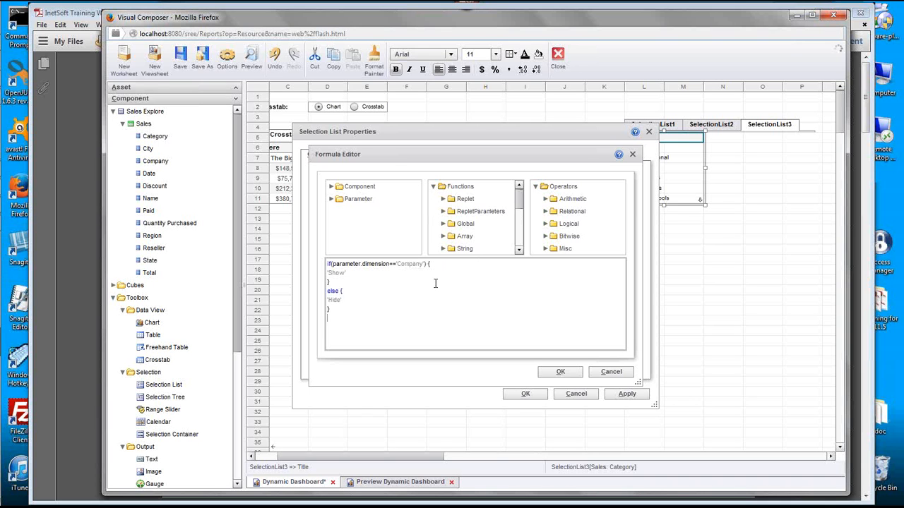
{"action": "left_click_drag", "start_coordinate": [399, 265], "coordinate": [425, 266]}
{"action": "type", "text": "'Category'"}
{"action": "left_click", "coordinate": [538, 372]}
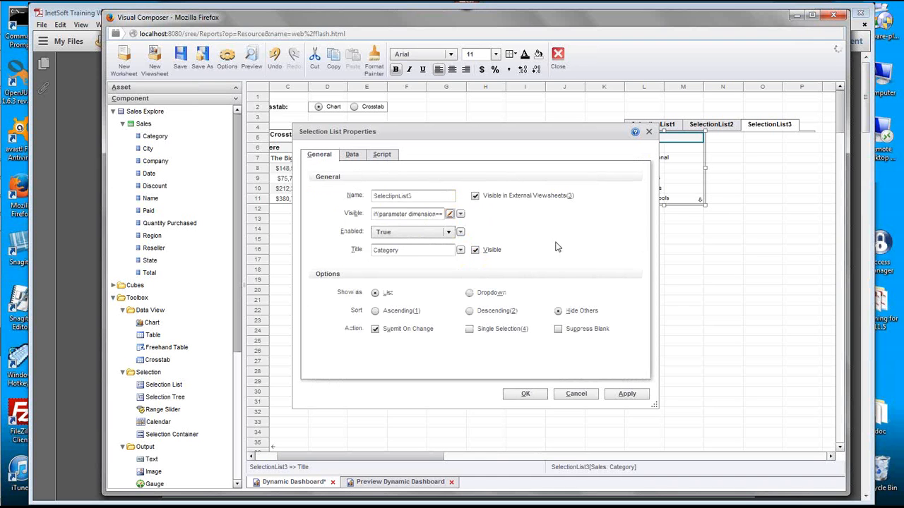
{"action": "left_click", "coordinate": [527, 396]}
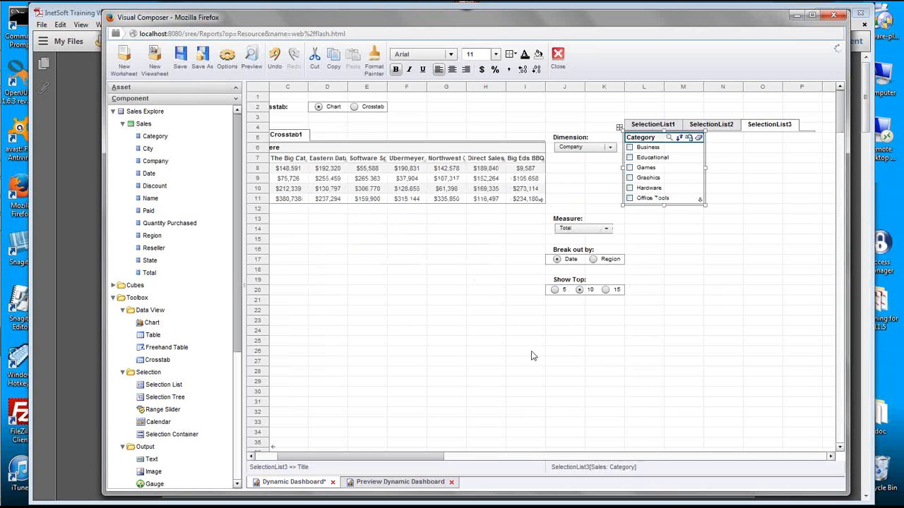
Save the dashboard and preview it with the dimension set to Category
{"action": "left_click", "coordinate": [180, 61]}
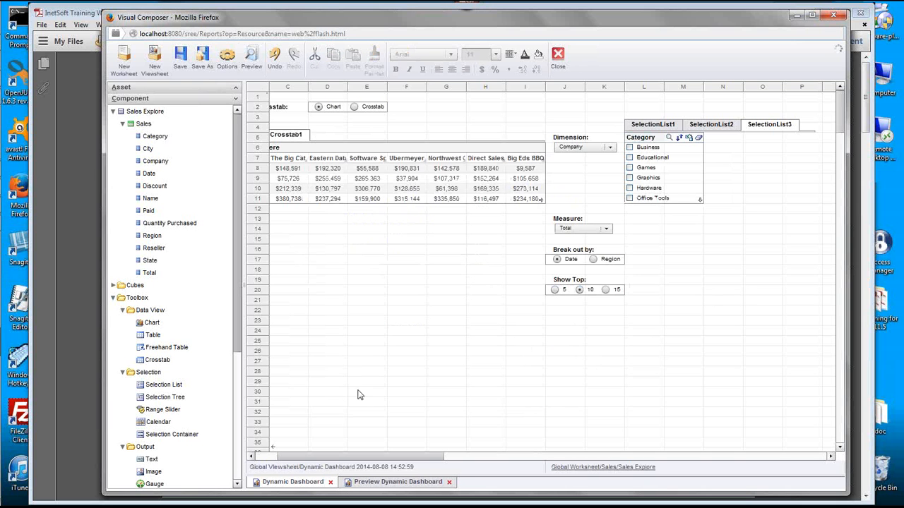
{"action": "left_click", "coordinate": [382, 483]}
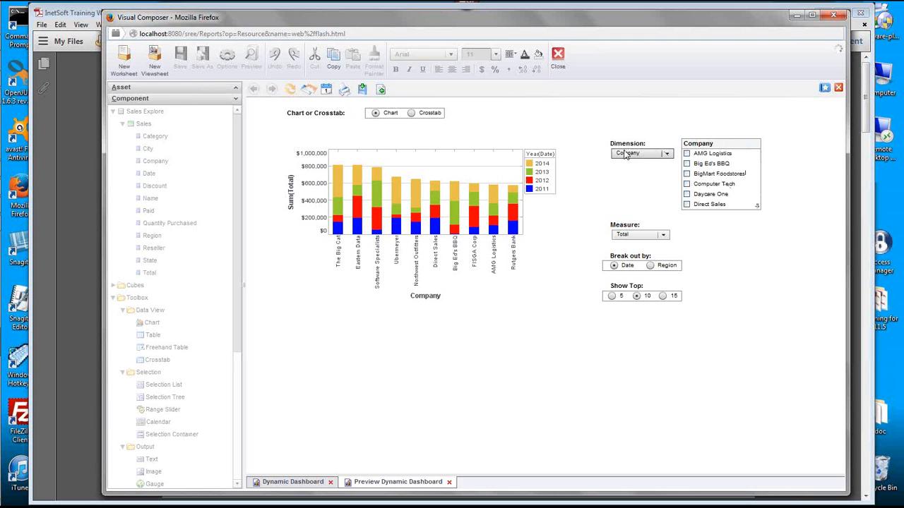
{"action": "left_click", "coordinate": [660, 154]}
{"action": "left_click", "coordinate": [648, 170]}
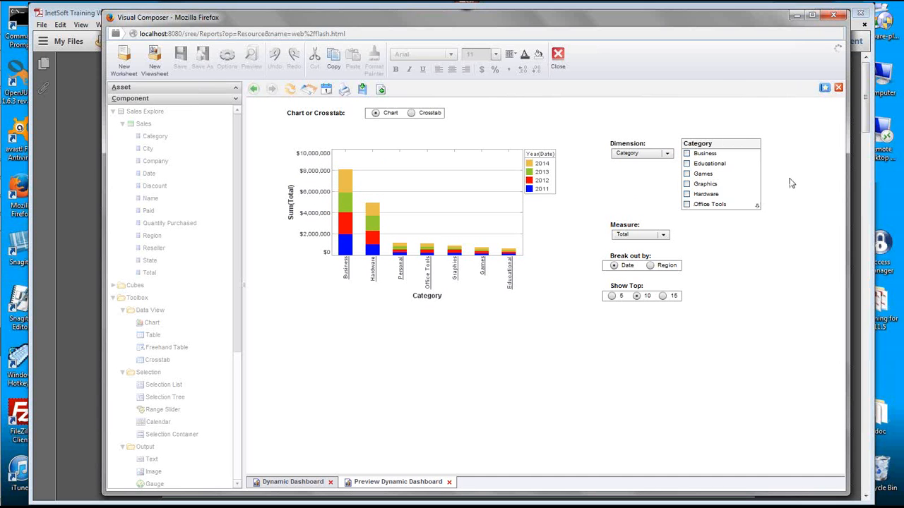
Try filtering the previewed chart to the Games, Graphics and Hardware categories, and clear that selection
{"action": "left_click", "coordinate": [686, 174]}
{"action": "left_click", "coordinate": [687, 183]}
{"action": "left_click", "coordinate": [686, 194]}
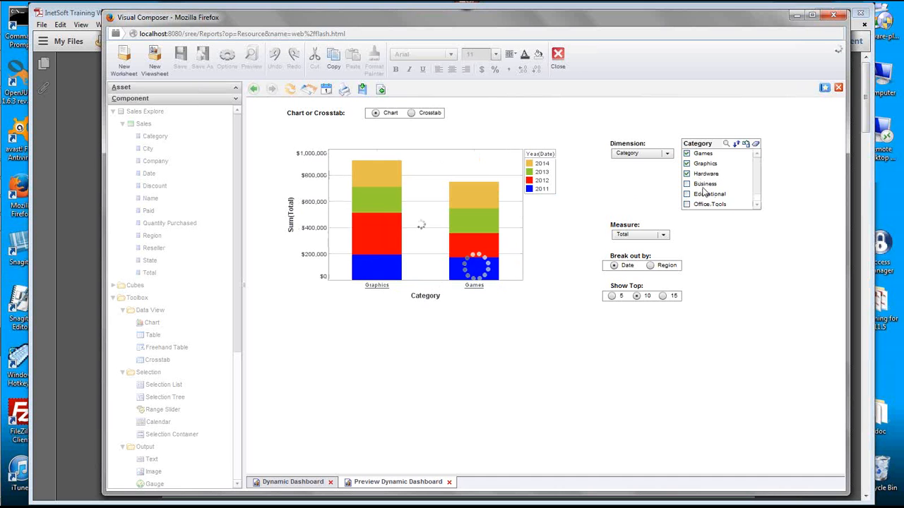
{"action": "left_click", "coordinate": [667, 154]}
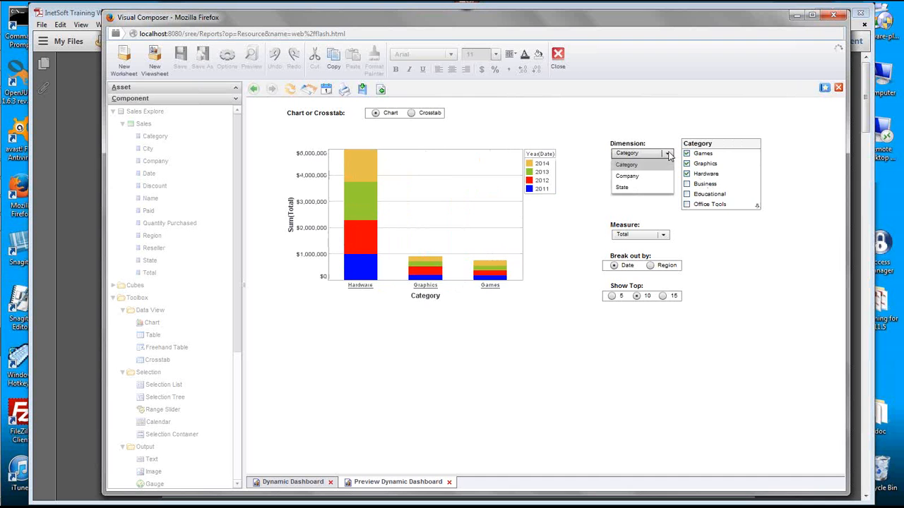
{"action": "left_click", "coordinate": [667, 155]}
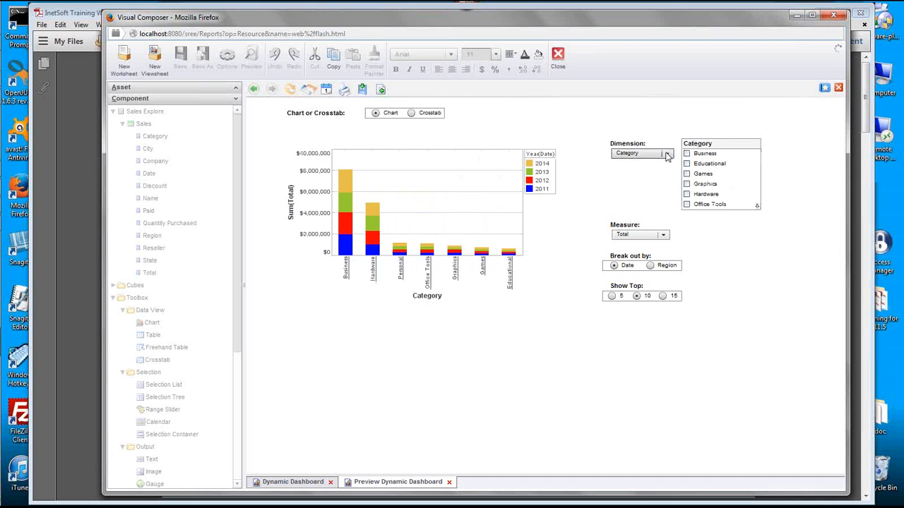
Set the preview's dimension to State and filter the chart to FL, IL, MA and NV
{"action": "left_click", "coordinate": [666, 155]}
{"action": "left_click", "coordinate": [639, 189]}
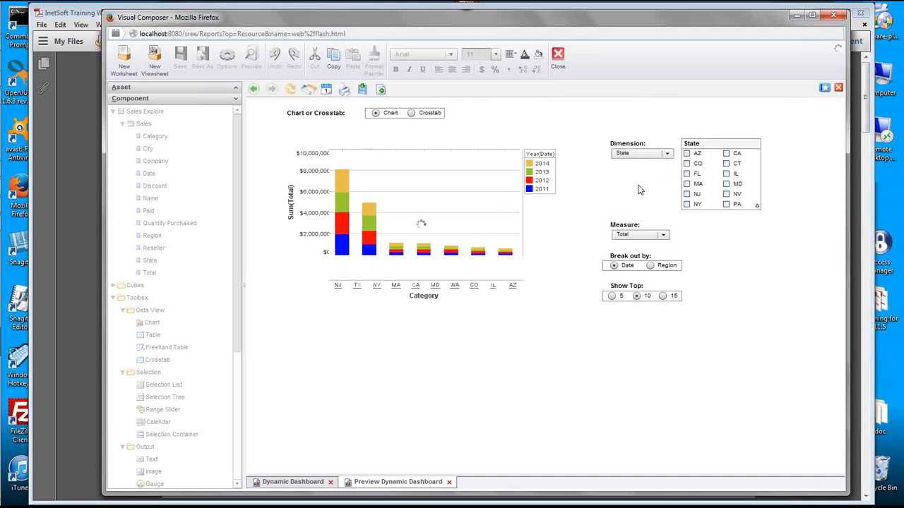
{"action": "left_click", "coordinate": [686, 173]}
{"action": "left_click", "coordinate": [726, 174]}
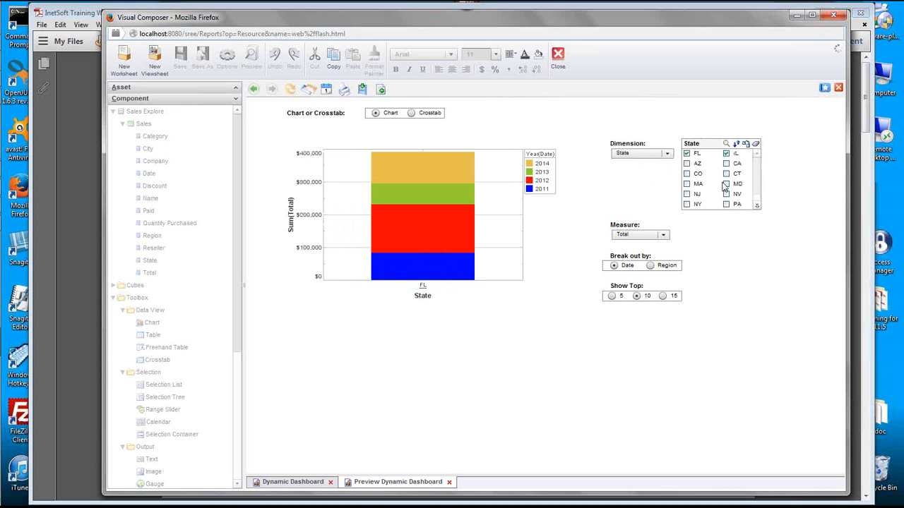
{"action": "left_click", "coordinate": [686, 183]}
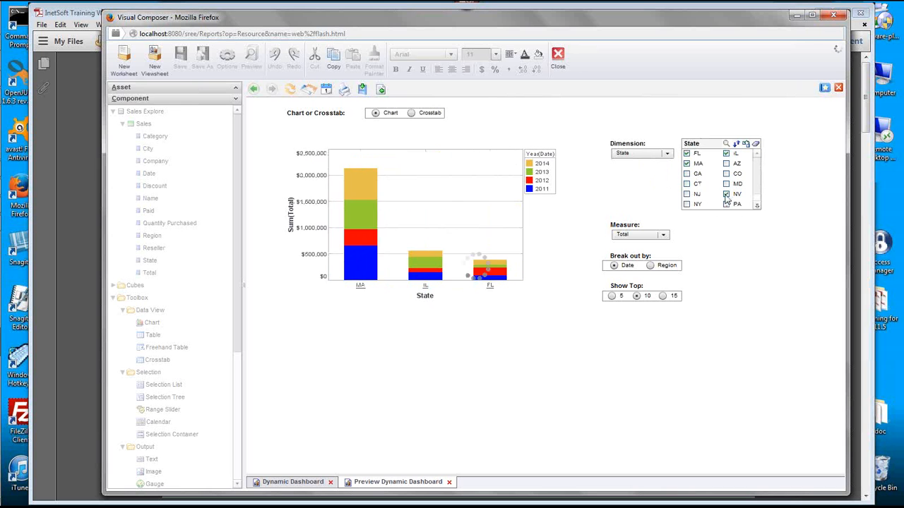
{"action": "left_click", "coordinate": [725, 195]}
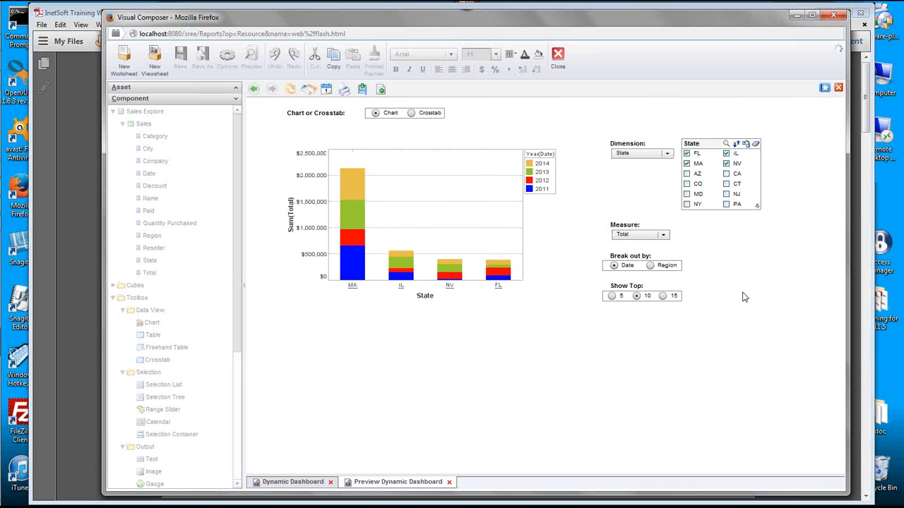